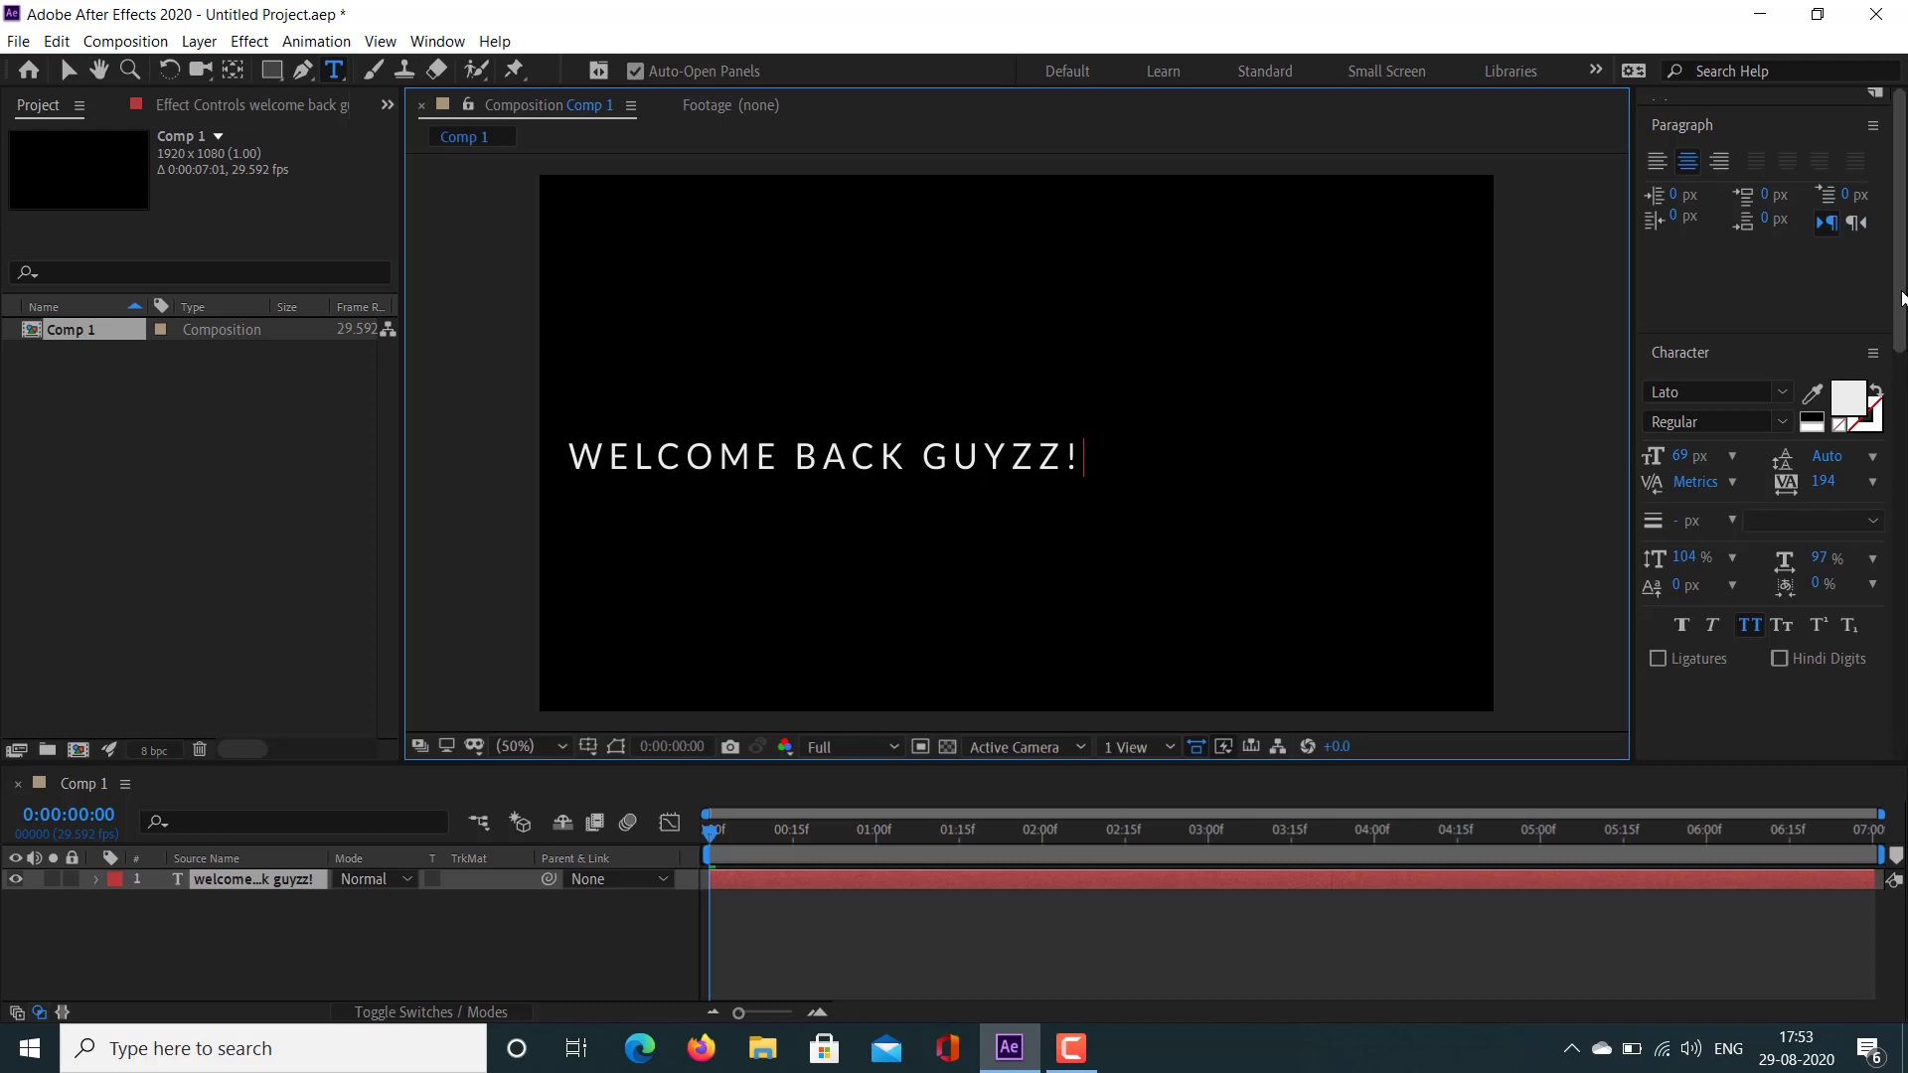
Step: Centre the "WELCOME BACK GUYZZ!" text horizontally and vertically in the composition
{"action": "left_click_drag", "start_coordinate": [1903, 303], "coordinate": [1882, 708]}
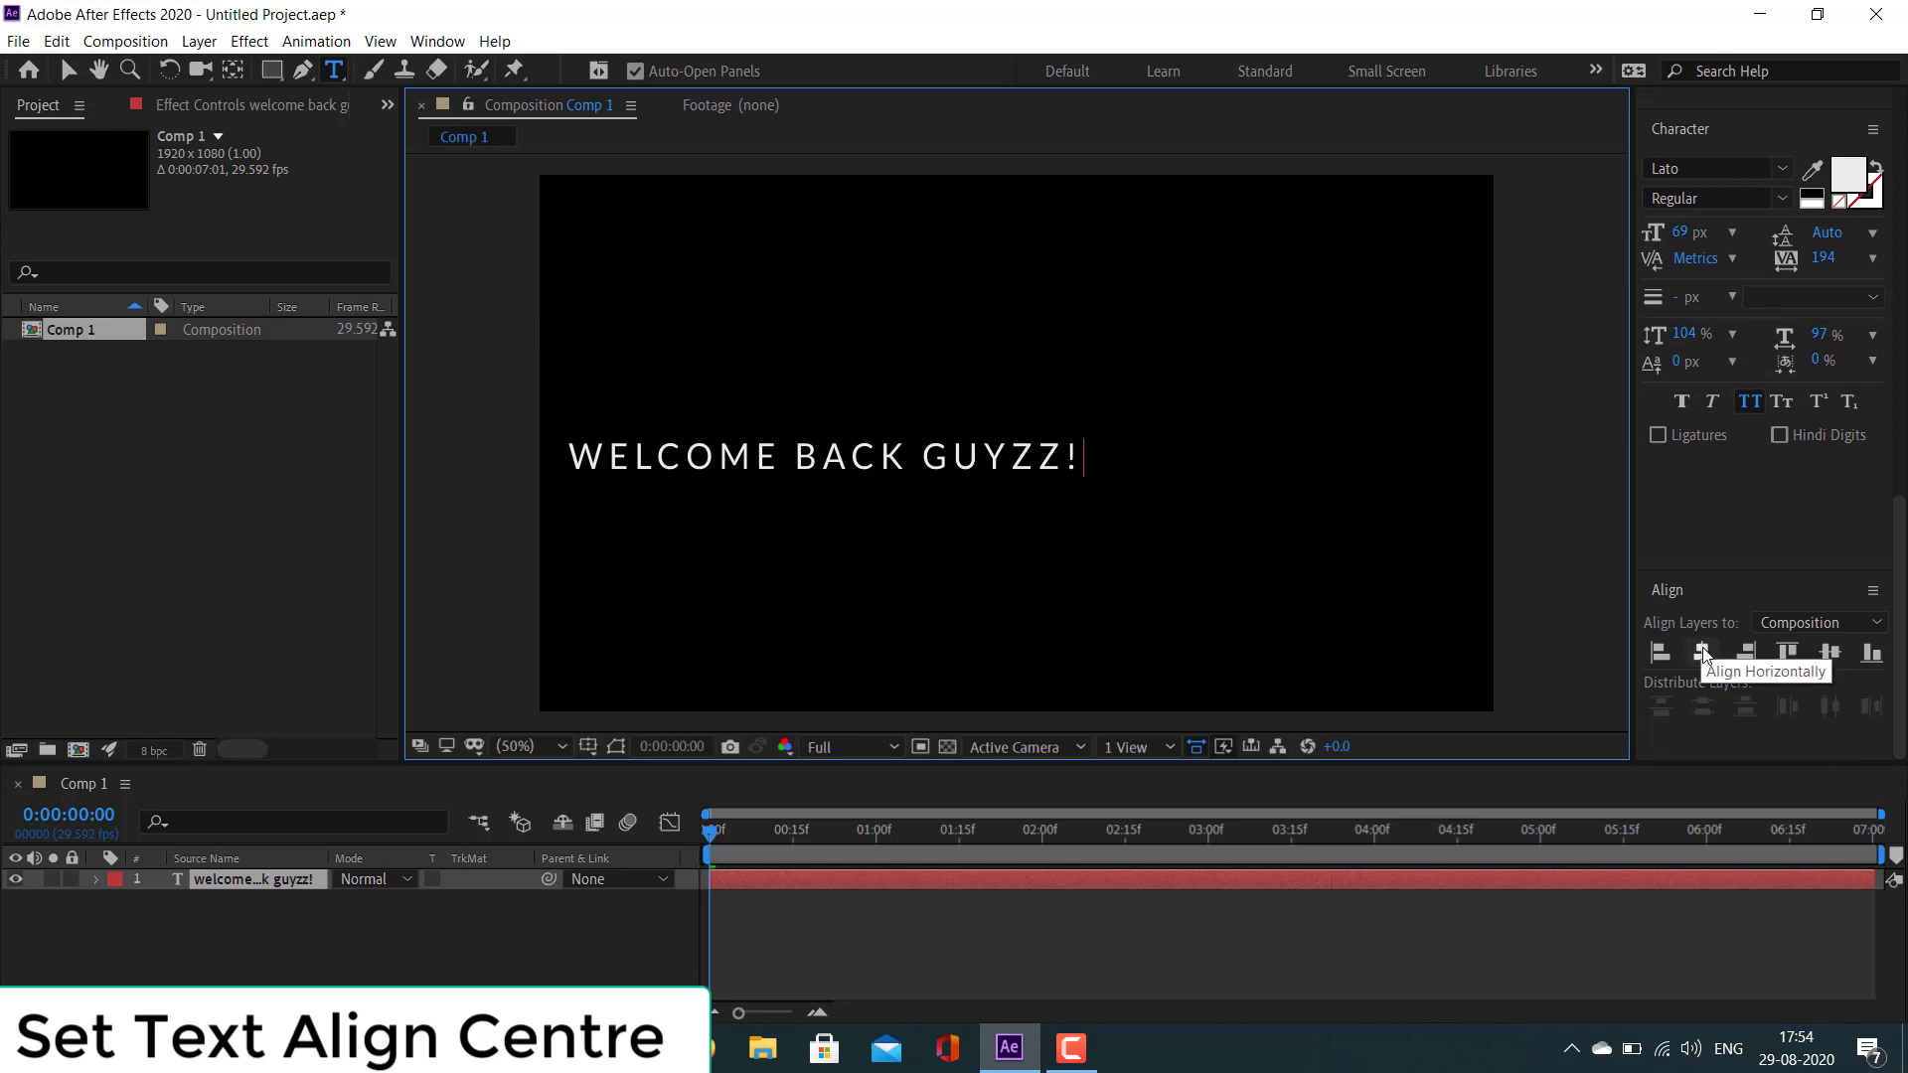
{"action": "left_click", "coordinate": [1703, 652]}
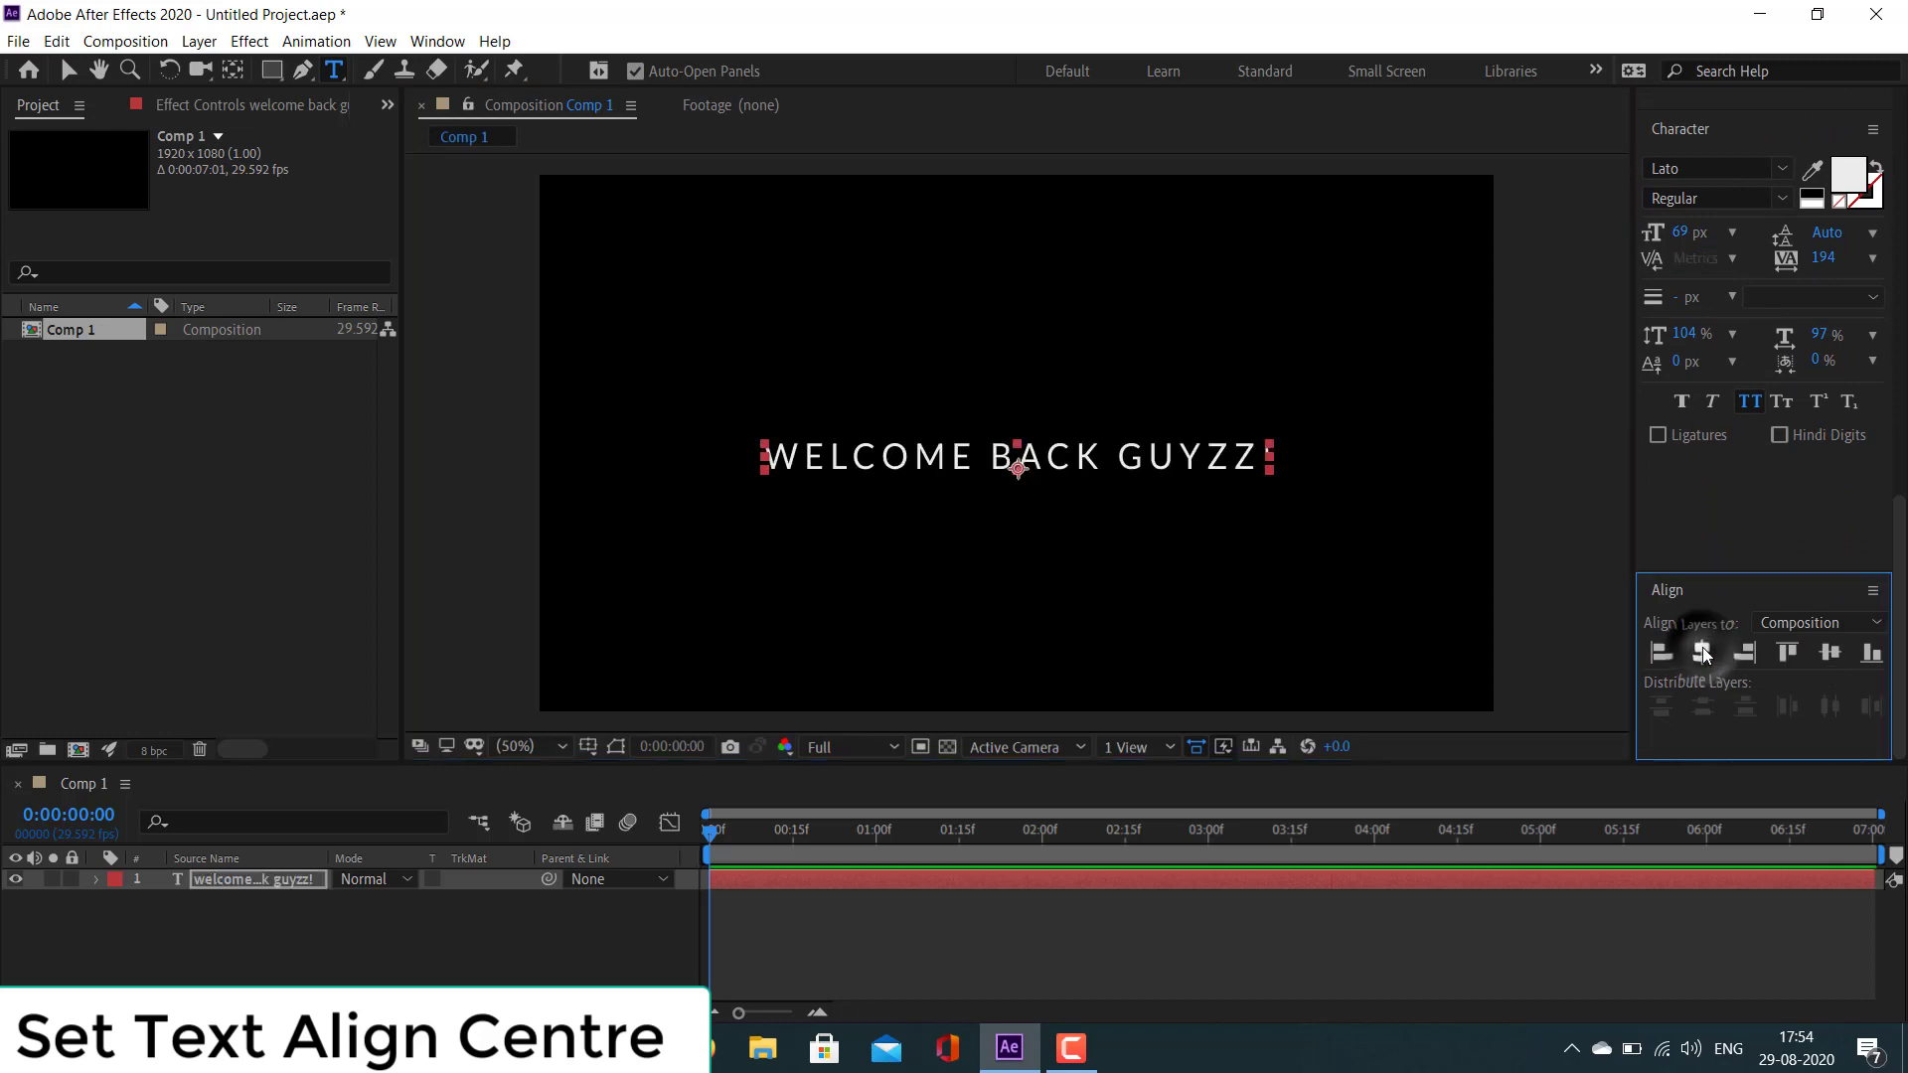
{"action": "left_click", "coordinate": [1832, 653]}
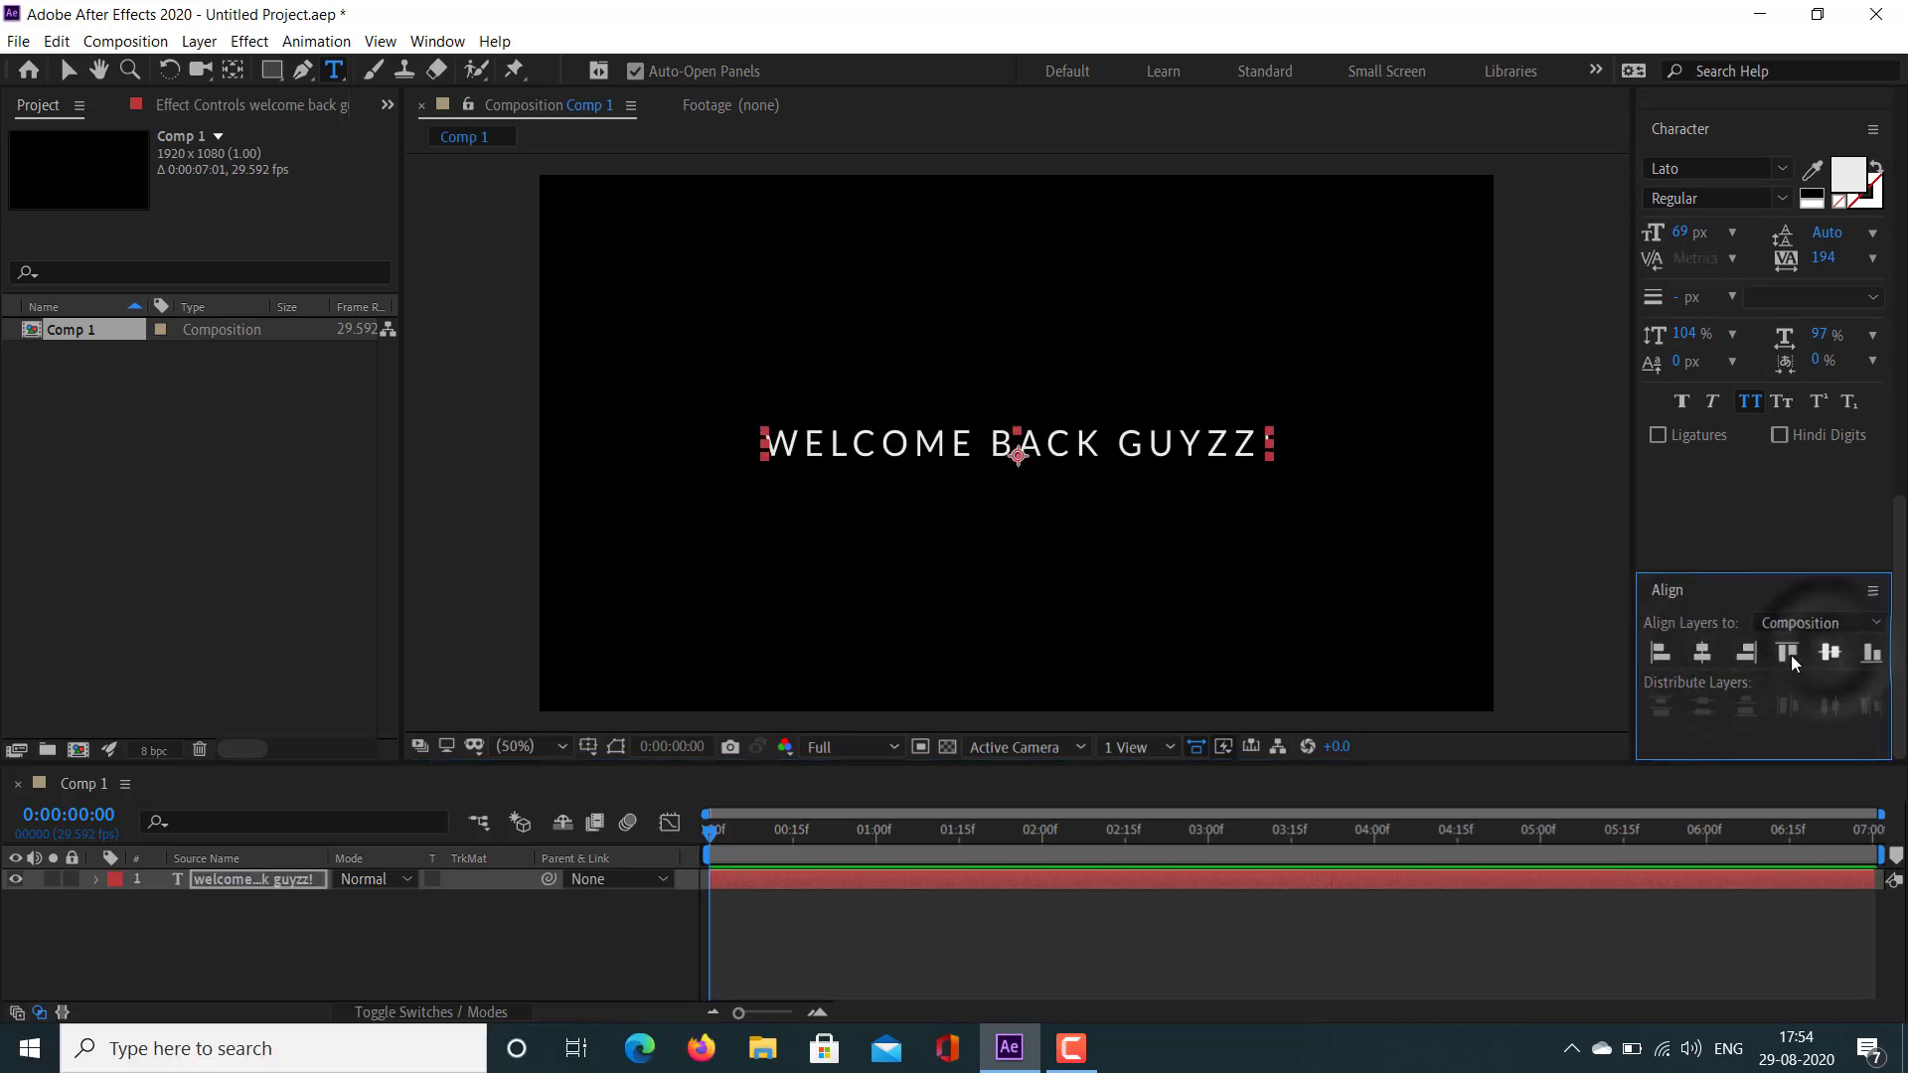
Step: Add an Opacity text animator to the welcome text layer
{"action": "left_click", "coordinate": [281, 887]}
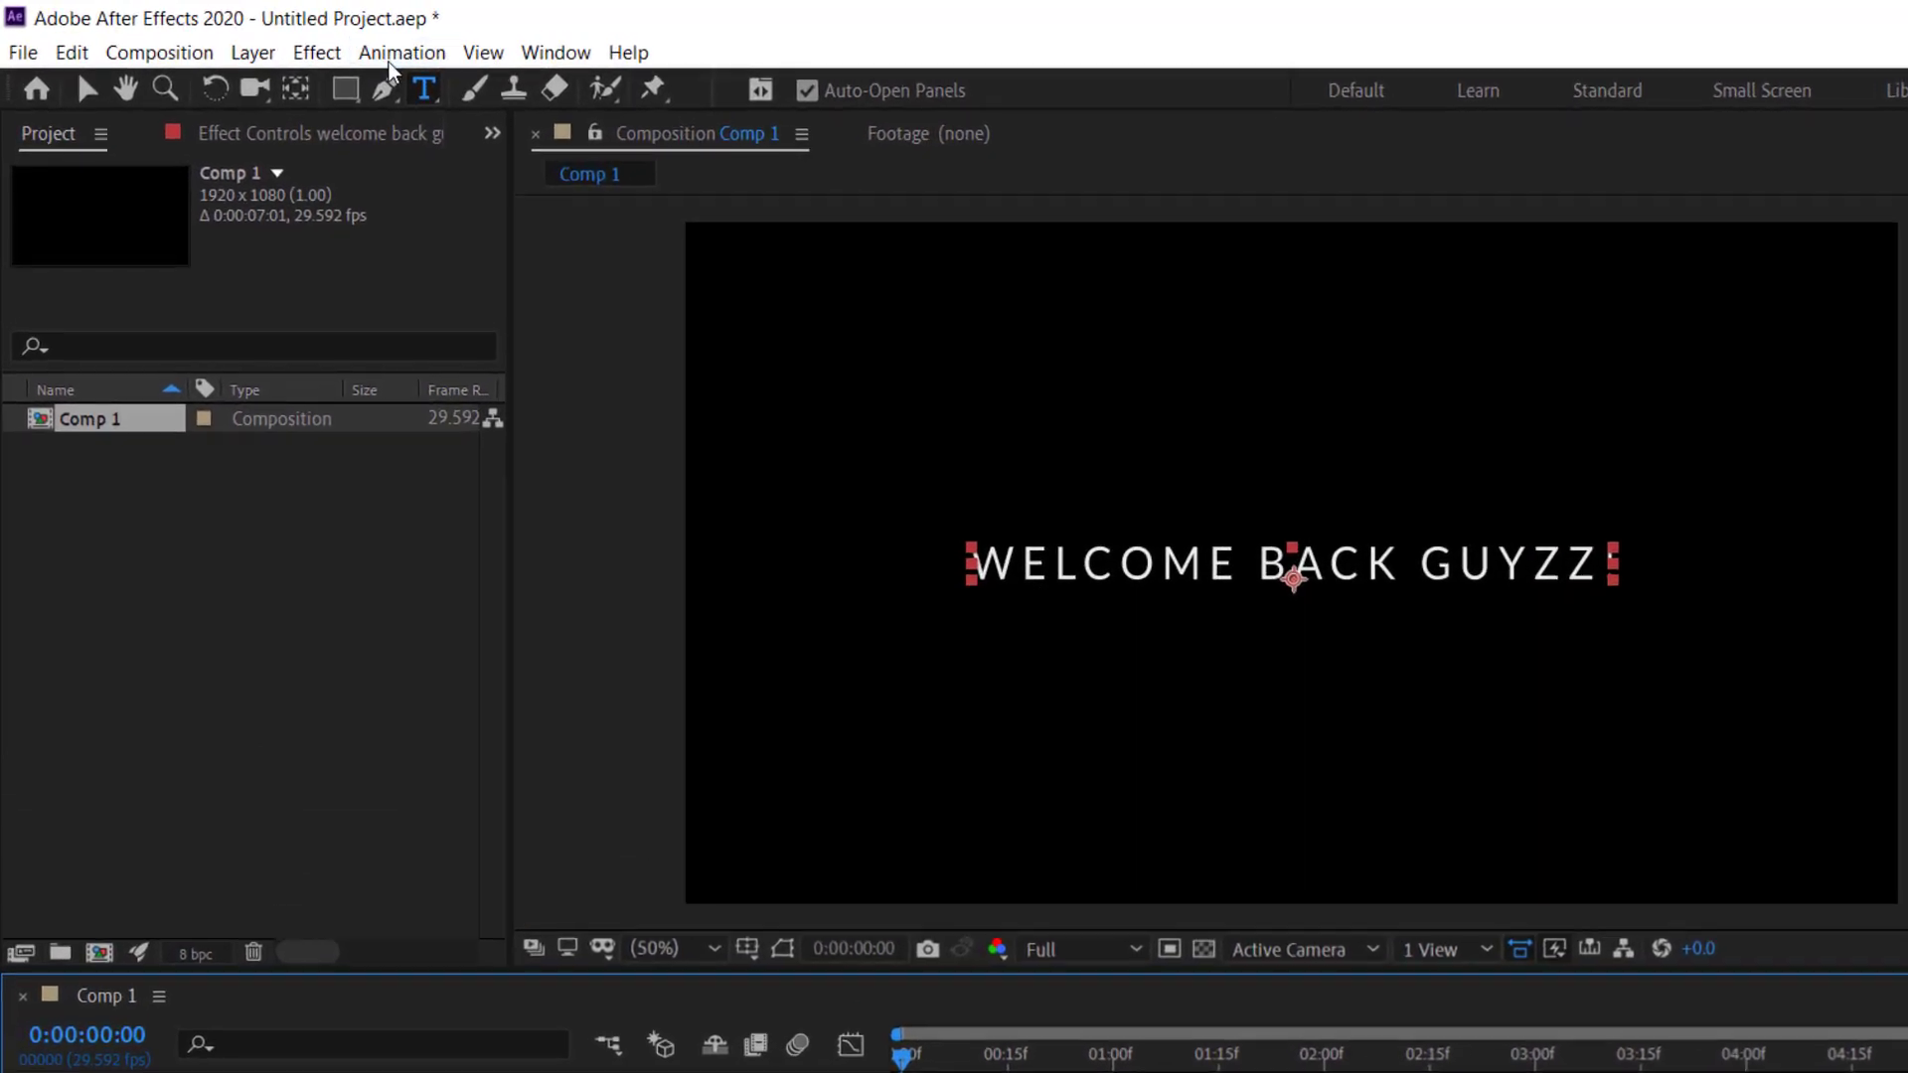
{"action": "left_click", "coordinate": [316, 41]}
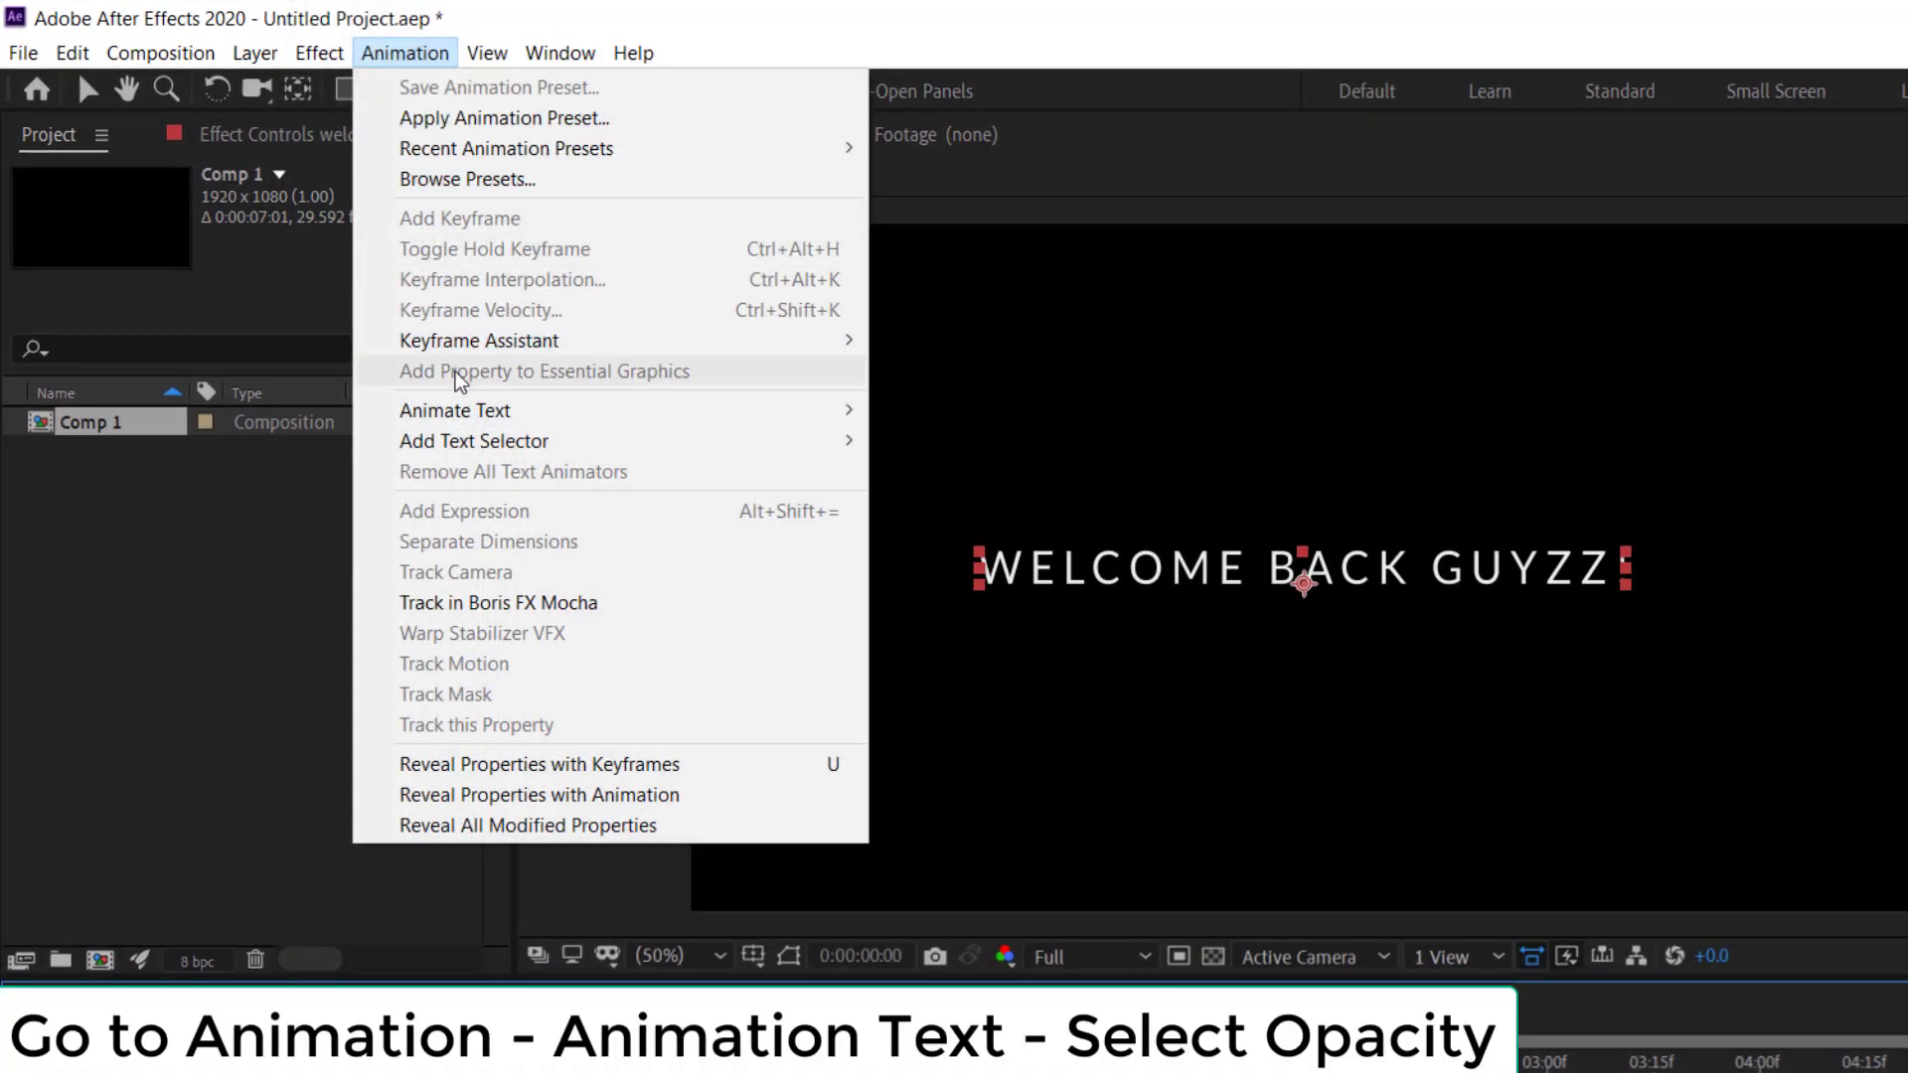
{"action": "mouse_move", "coordinate": [529, 416]}
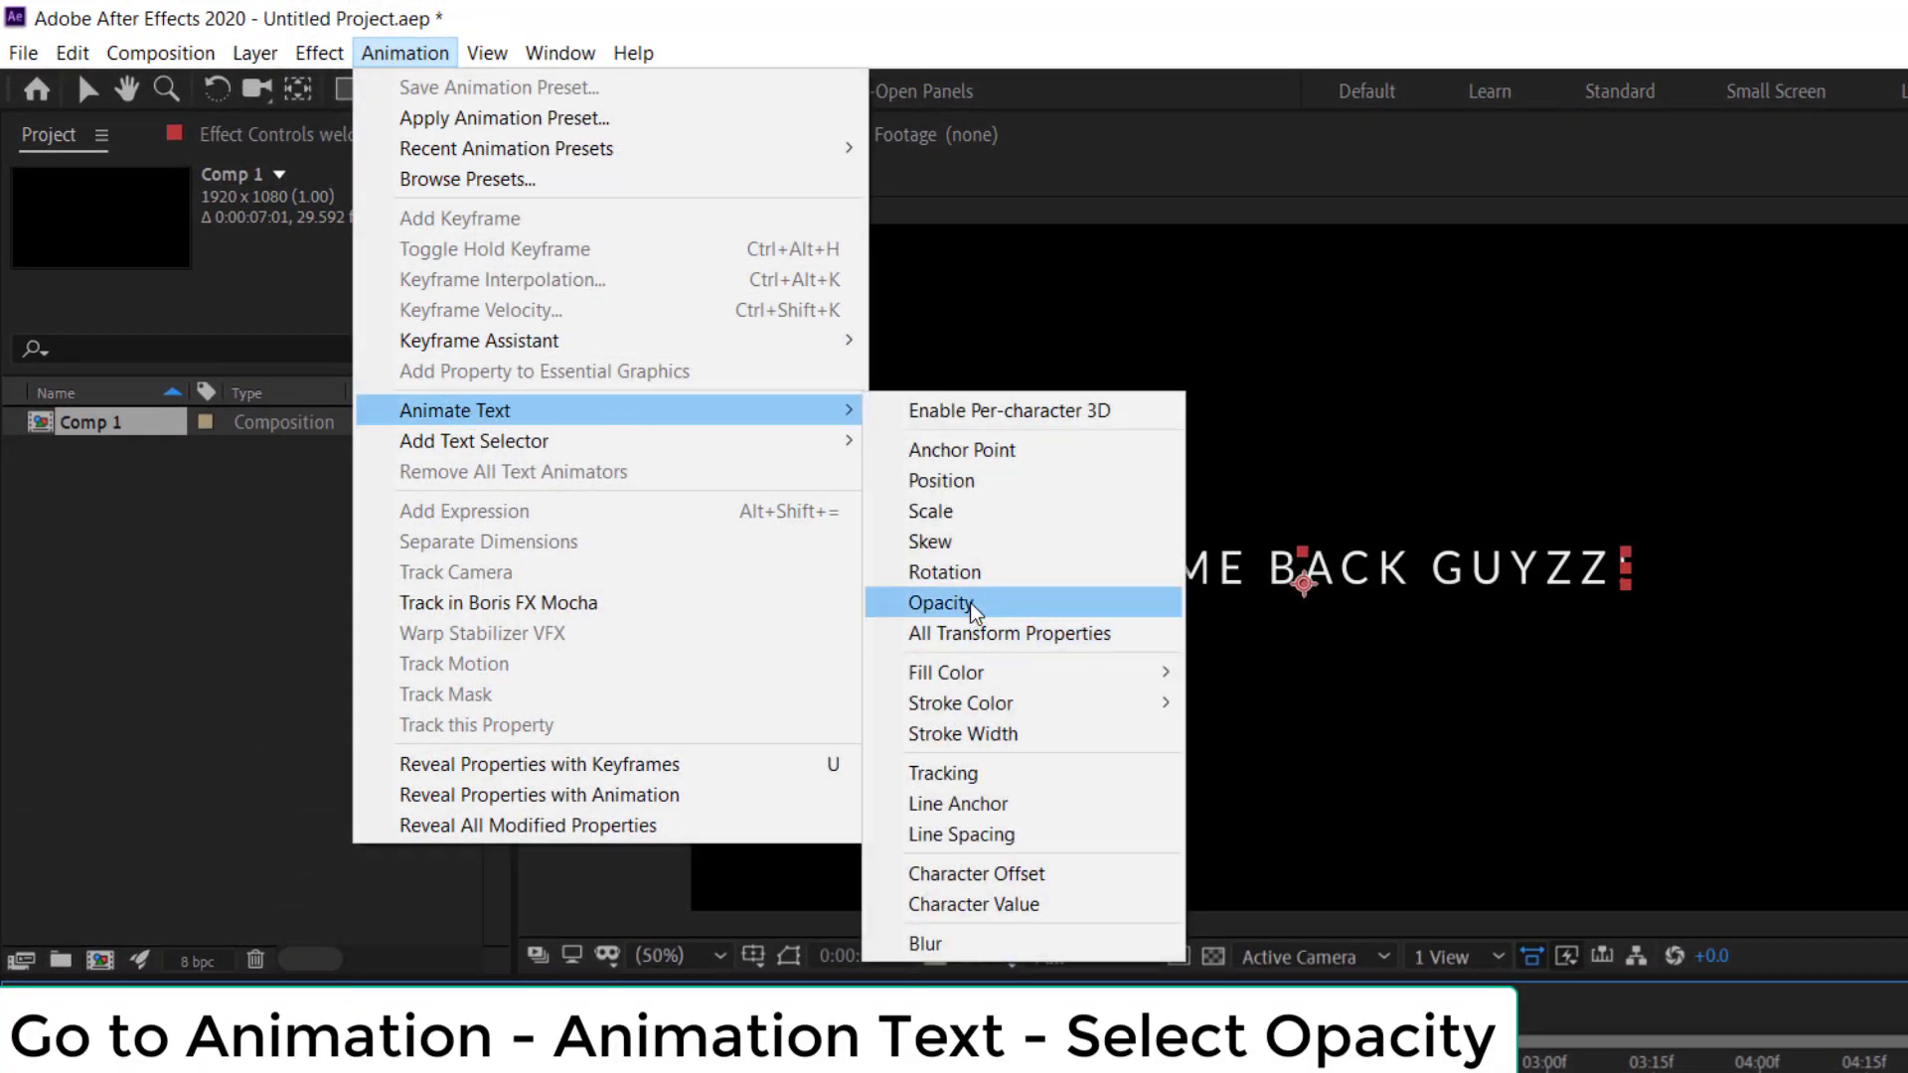
{"action": "left_click", "coordinate": [1024, 603]}
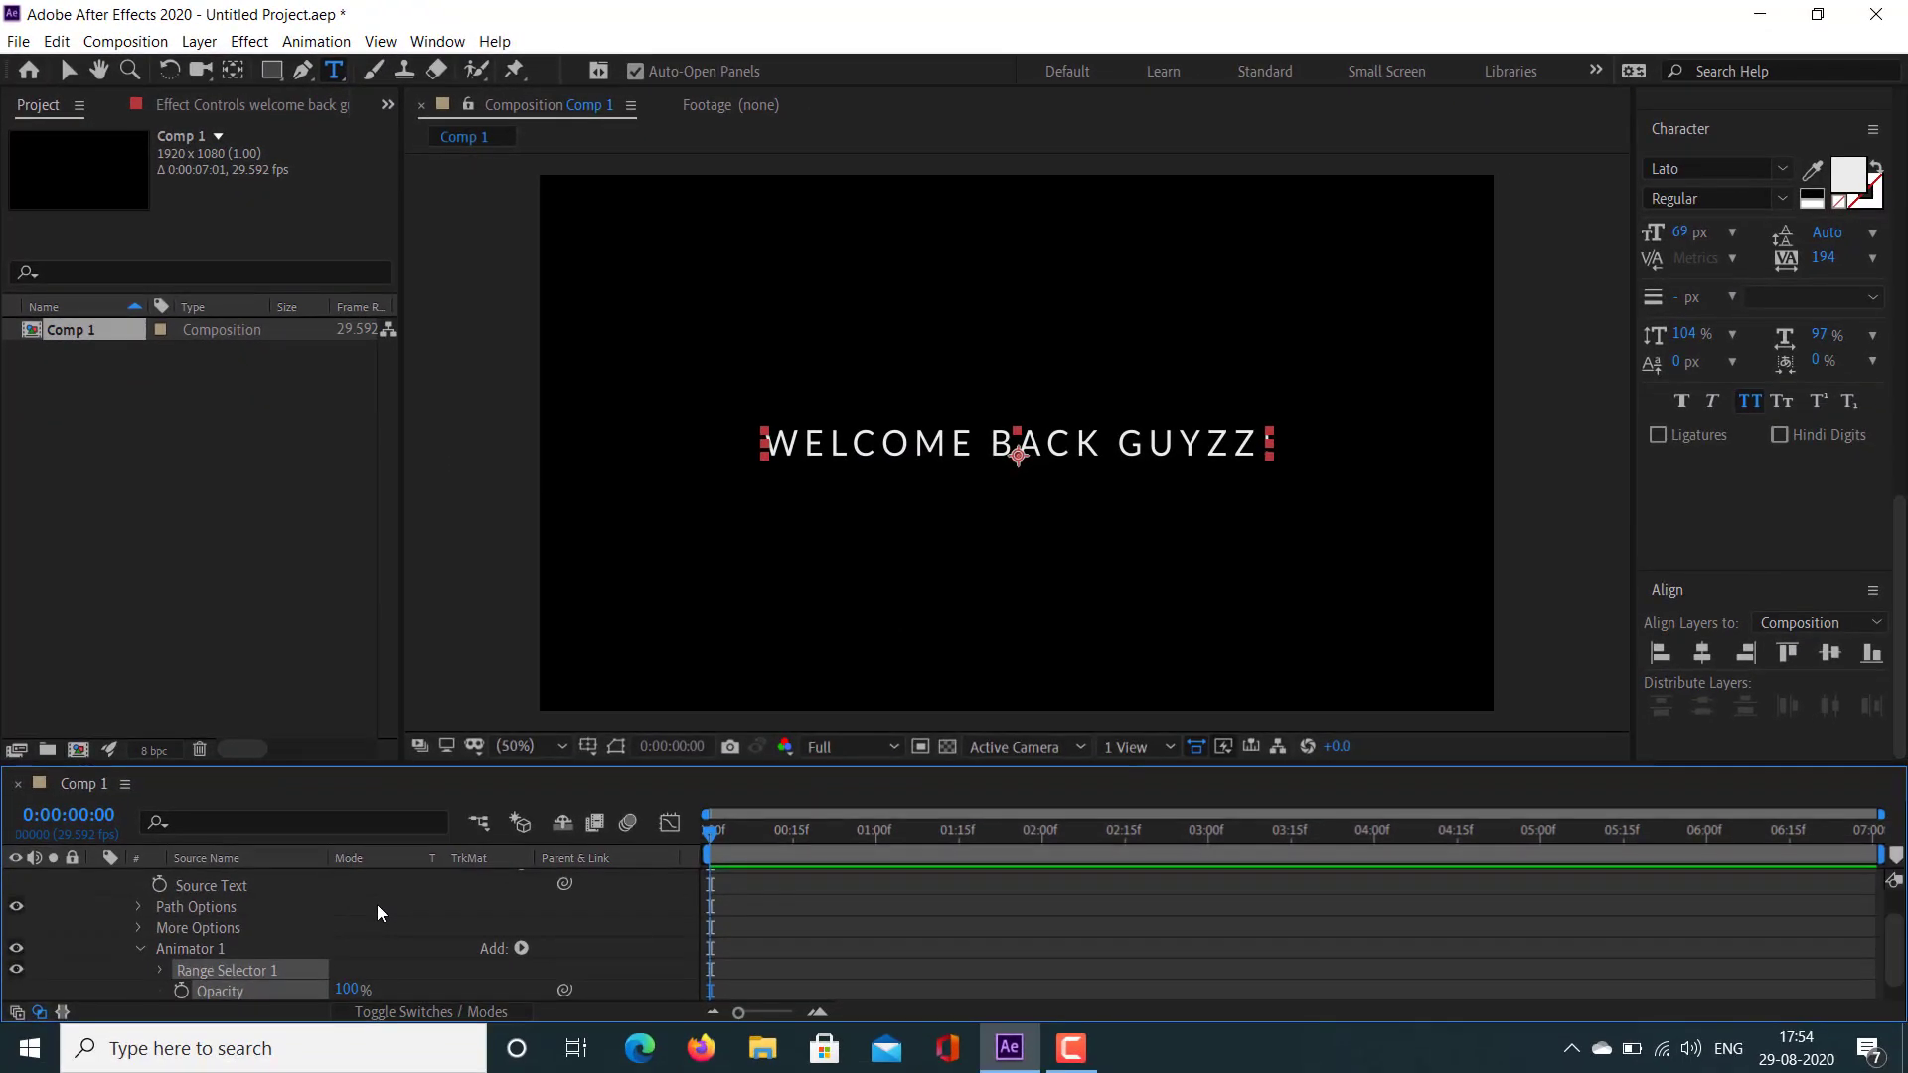
Step: Enlarge the timeline area and set the text animator's Opacity to 0%
{"action": "scroll", "coordinate": [378, 912], "scroll_direction": "down", "scroll_amount": 1}
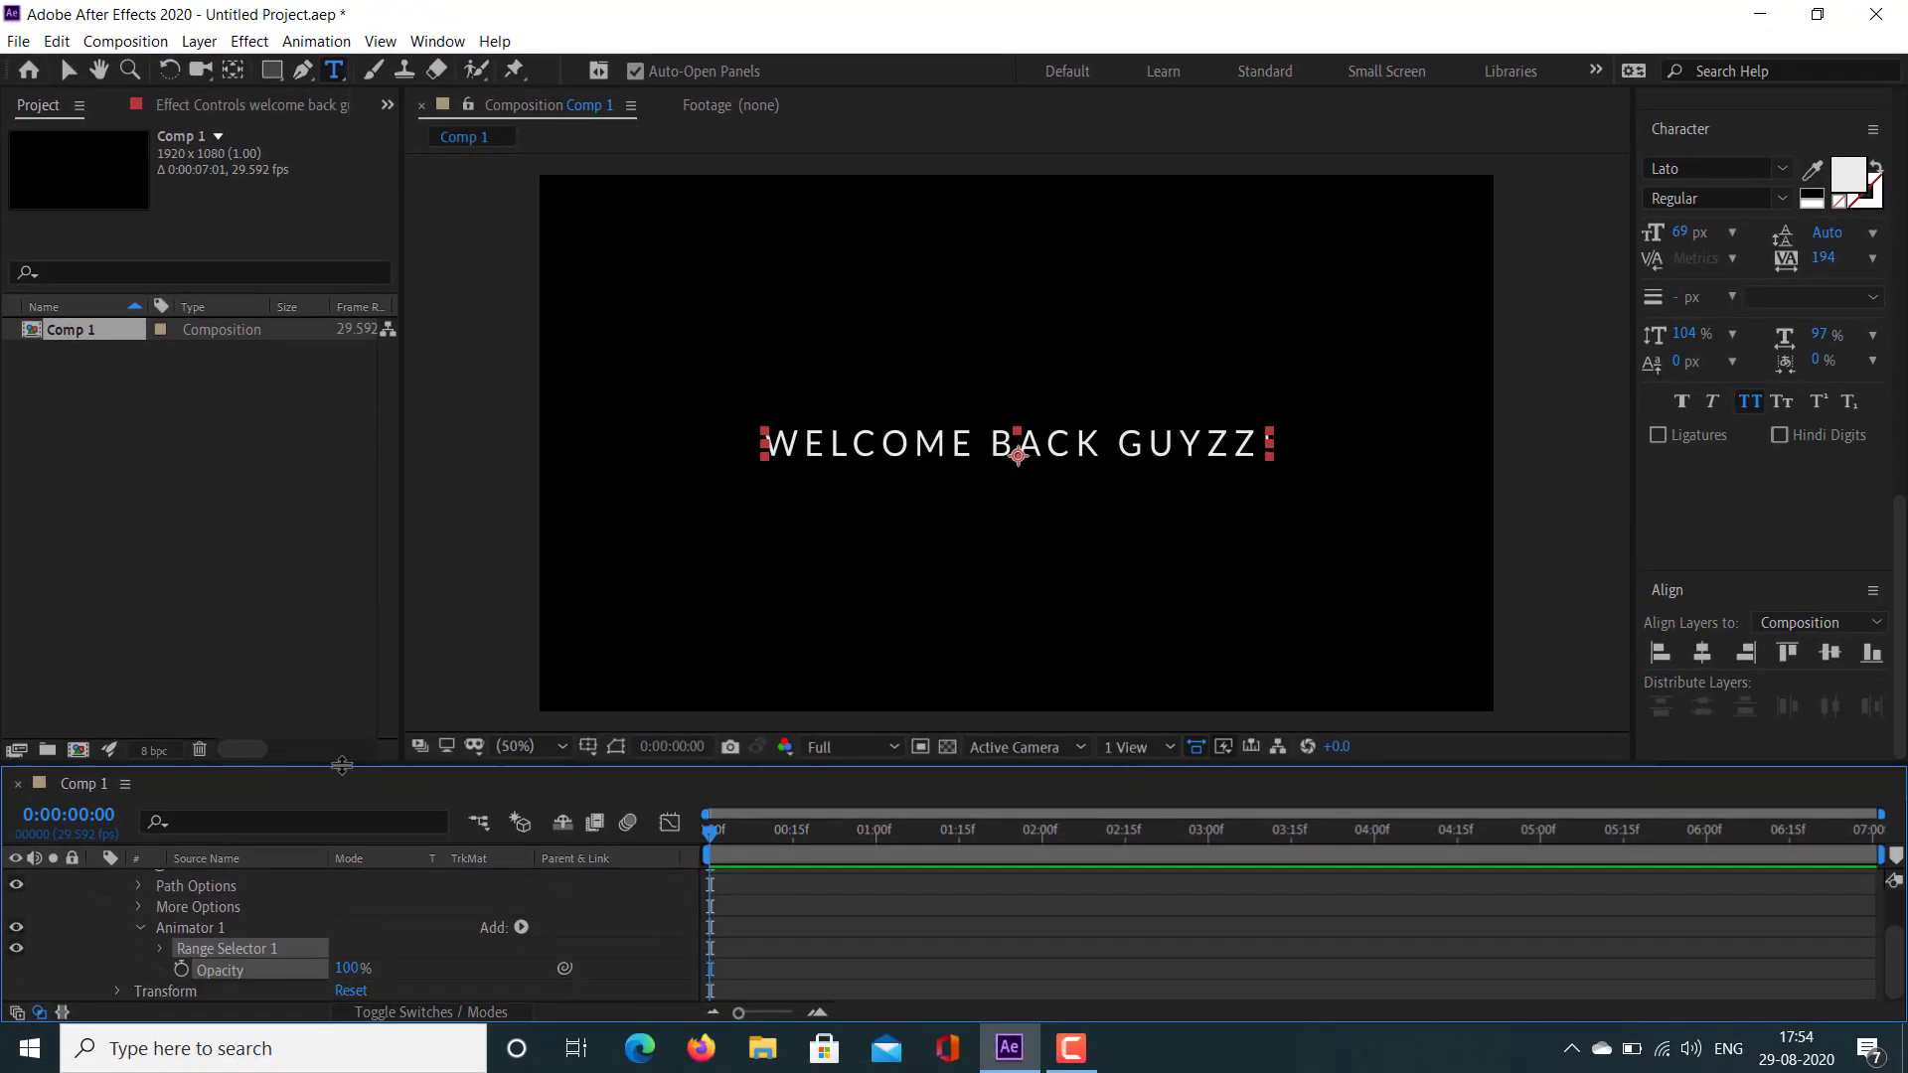
{"action": "left_click_drag", "start_coordinate": [342, 765], "coordinate": [358, 619]}
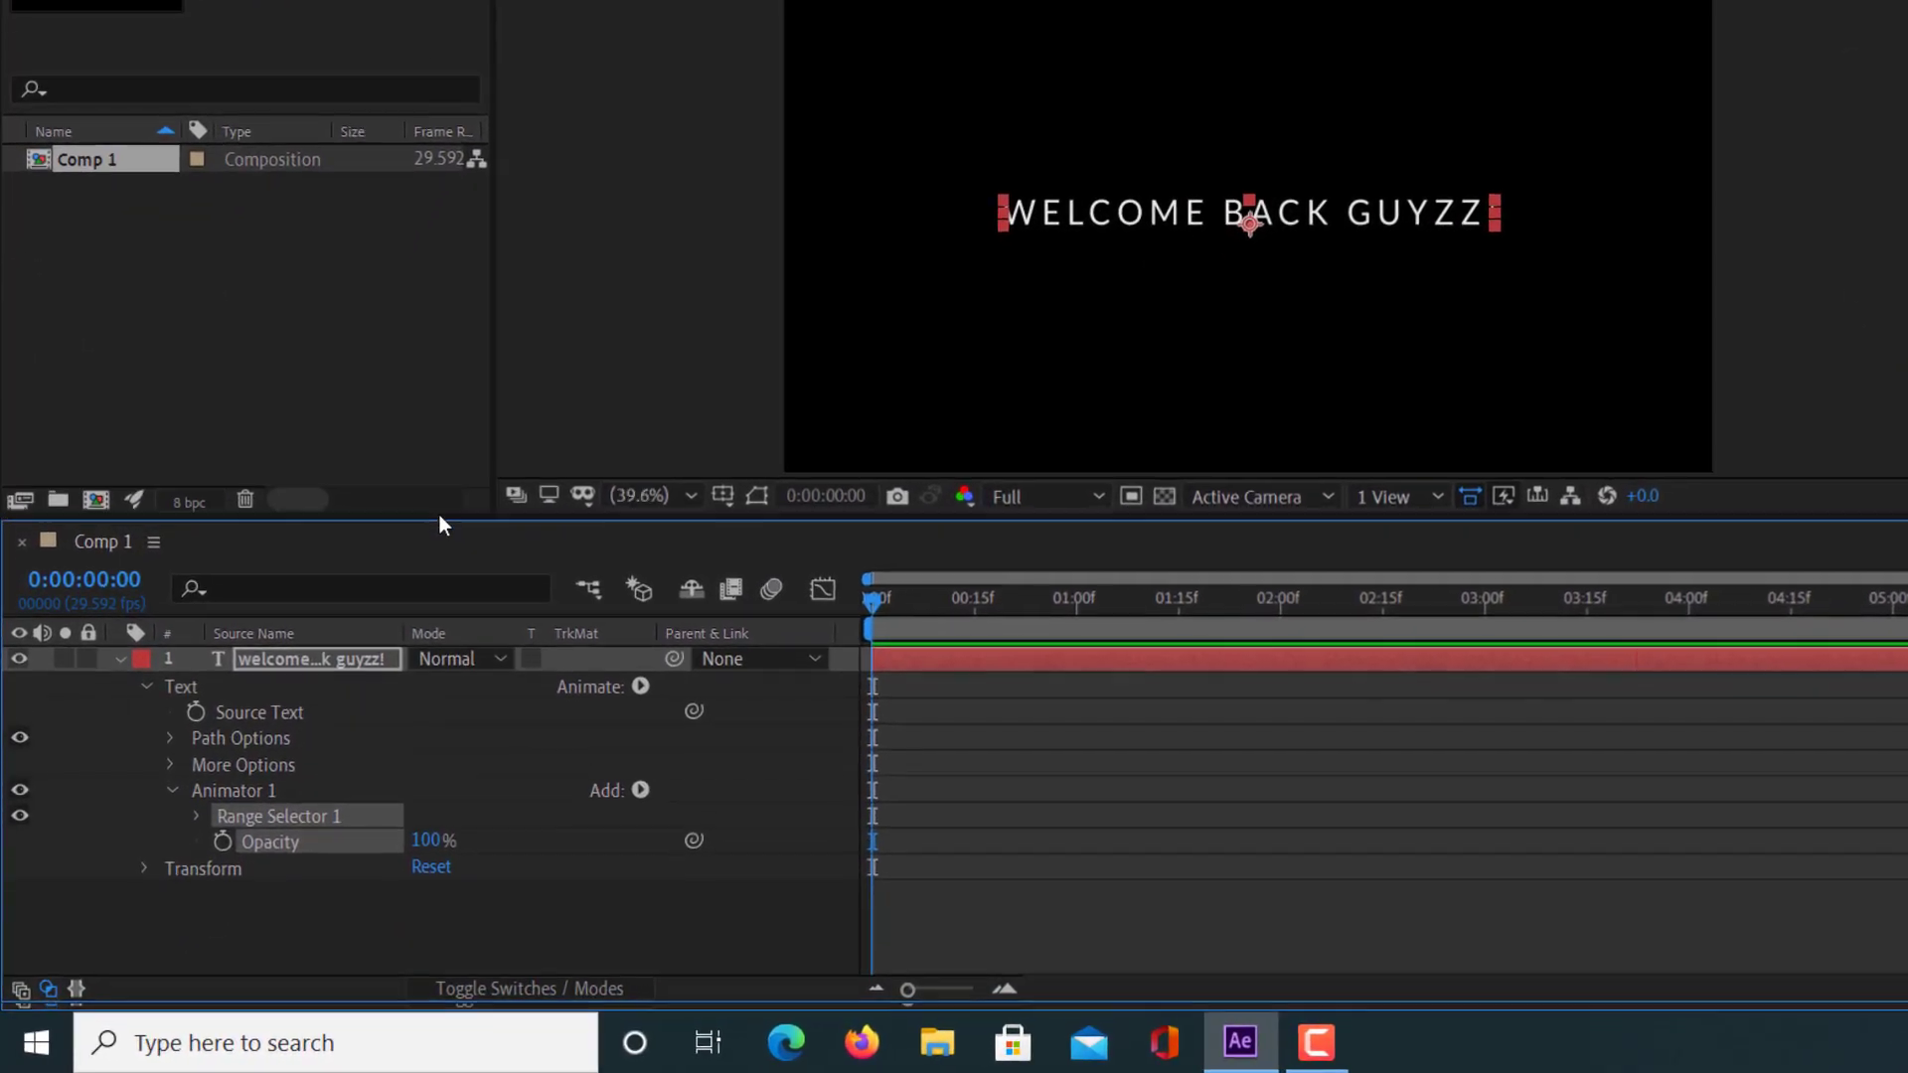
{"action": "left_click_drag", "start_coordinate": [439, 514], "coordinate": [439, 520]}
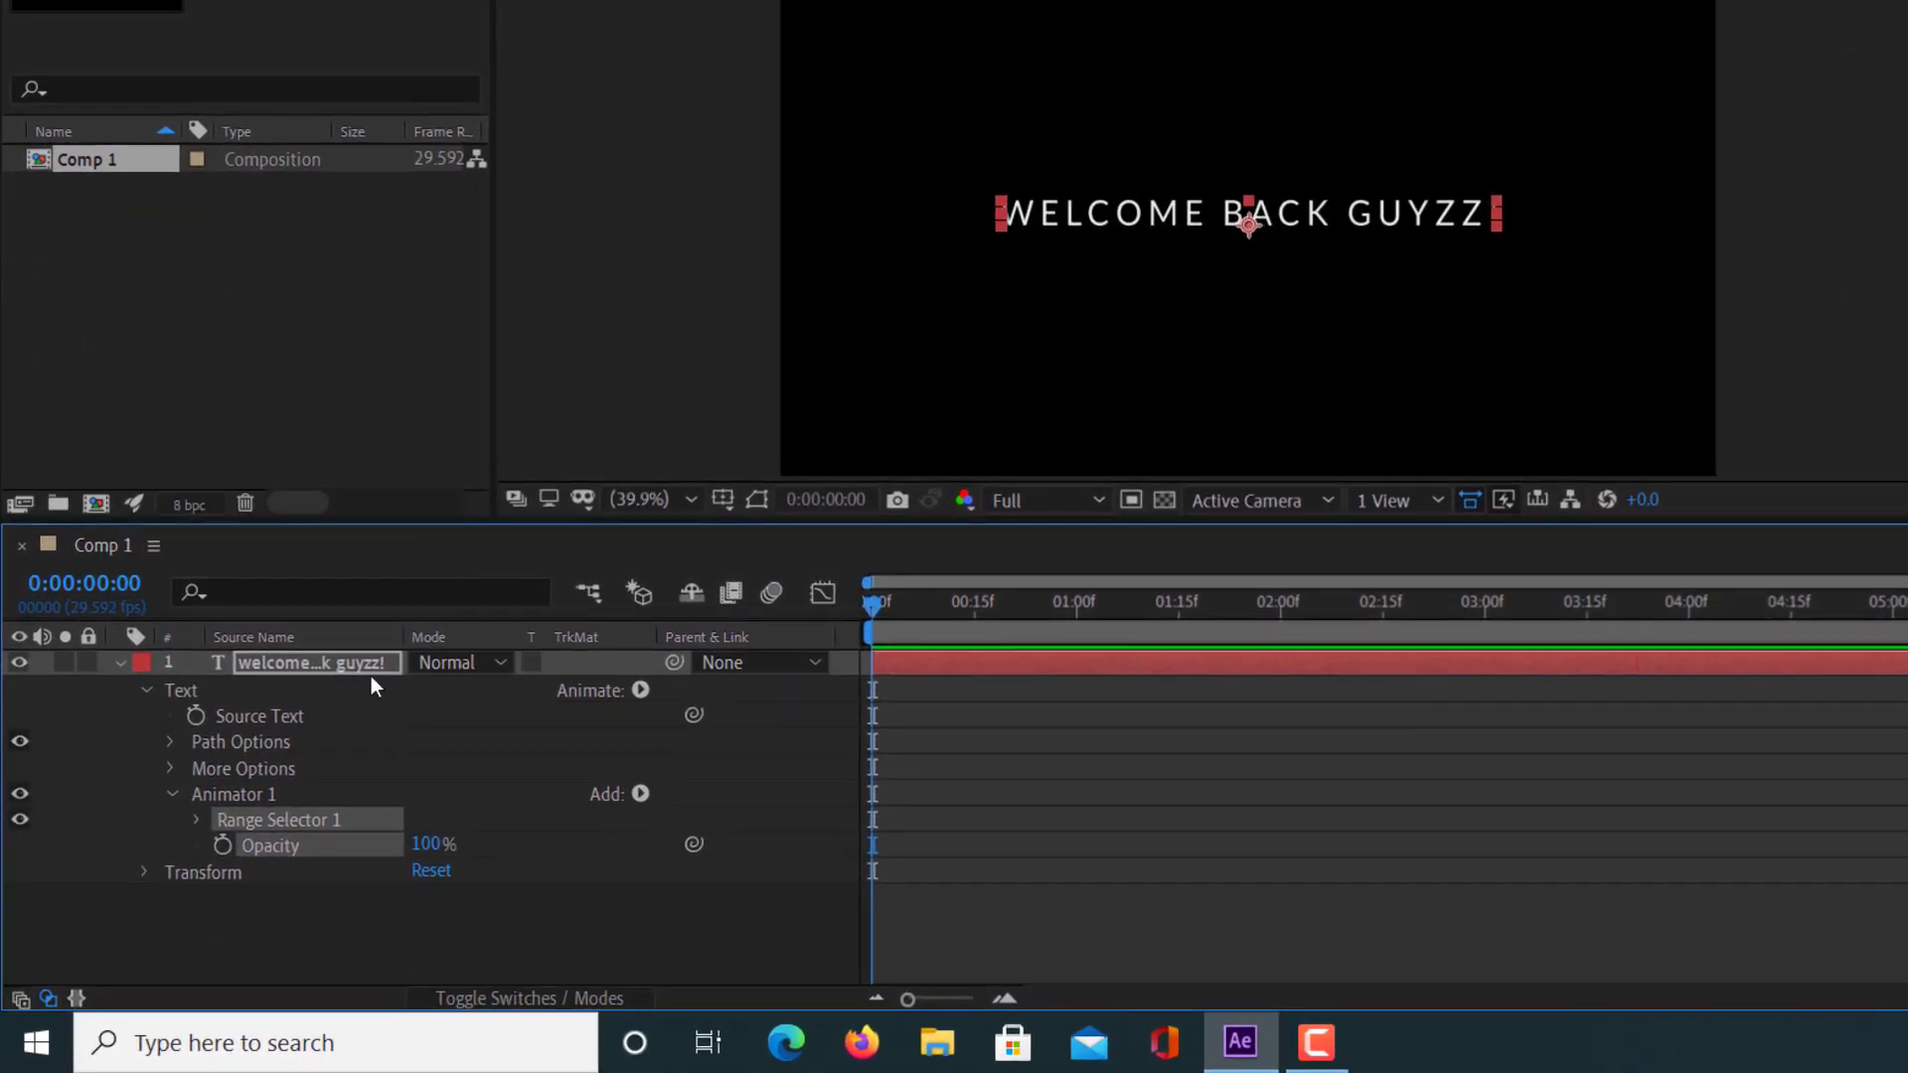
{"action": "left_click_drag", "start_coordinate": [426, 852], "coordinate": [263, 846]}
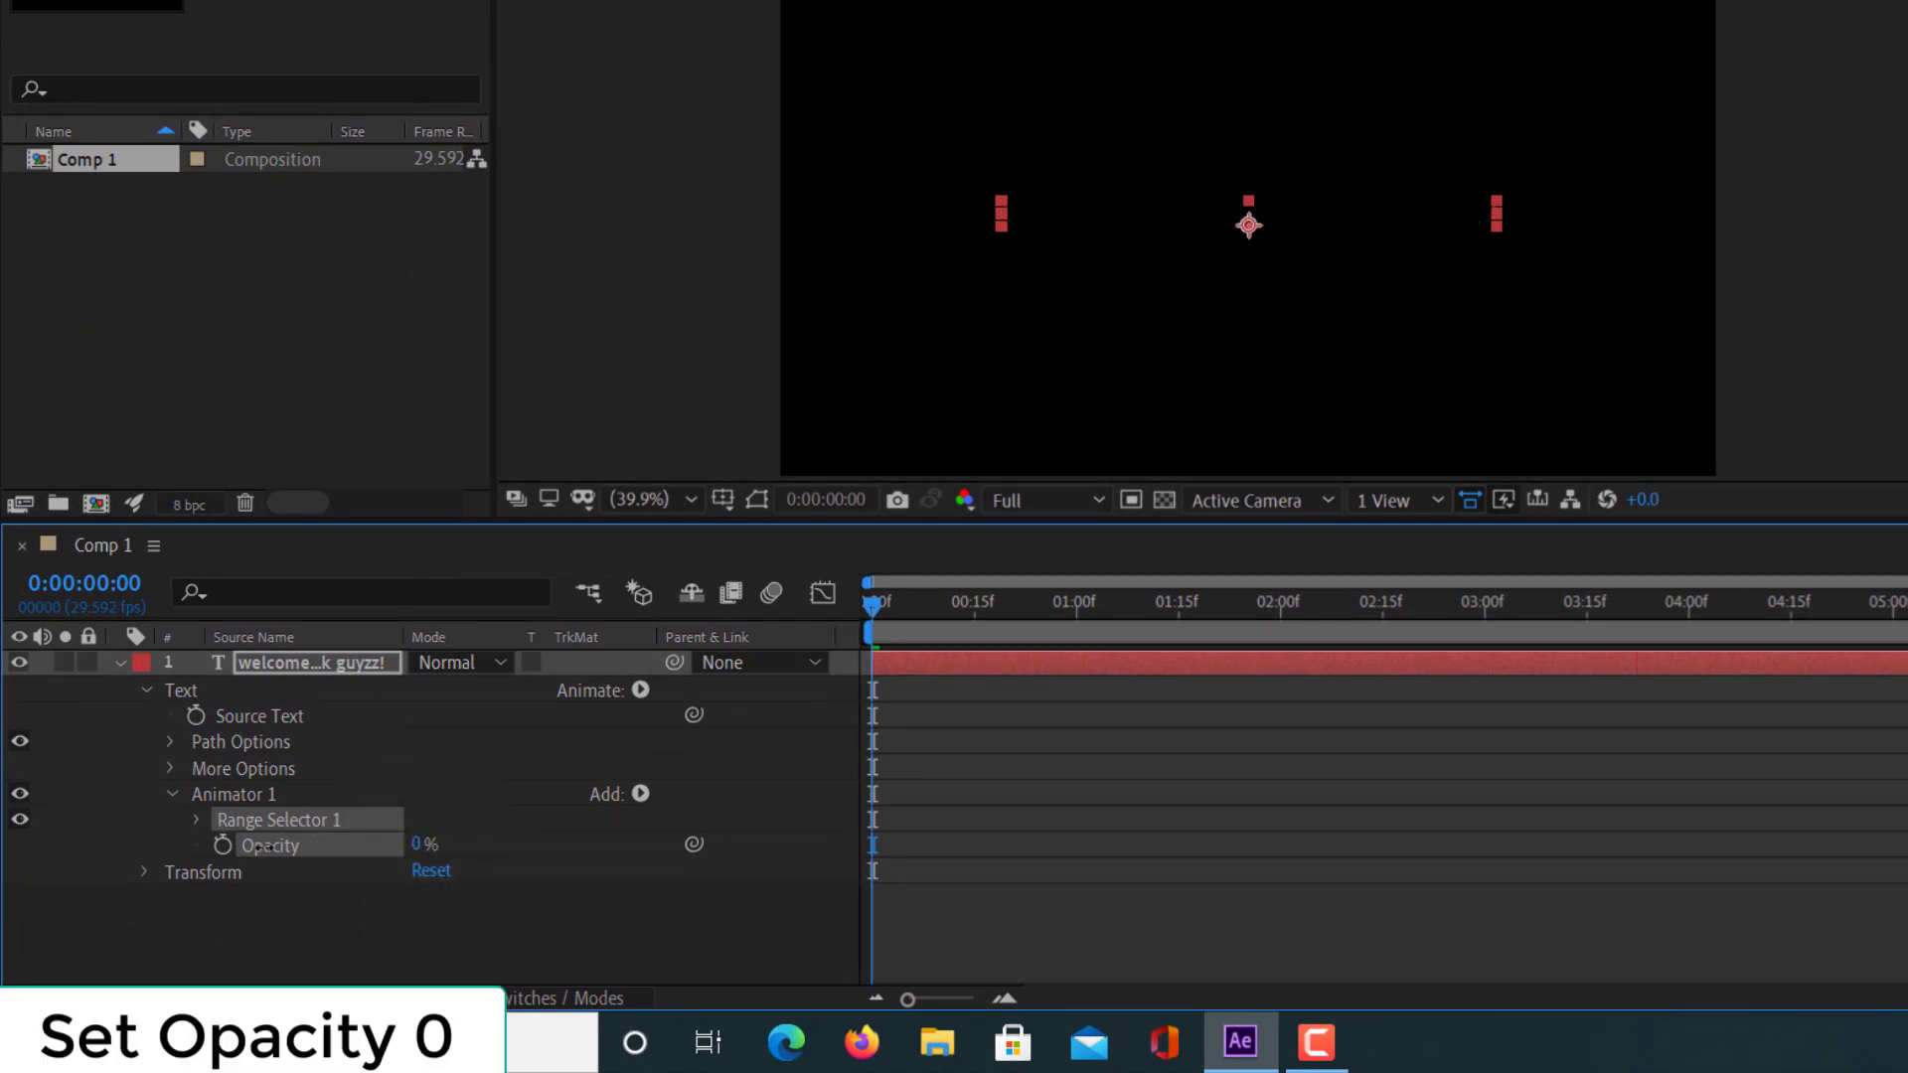
Step: Expand Range Selector 1 and keyframe its Offset at 0:00:00:00 with a value of 0%
{"action": "left_click", "coordinate": [197, 820]}
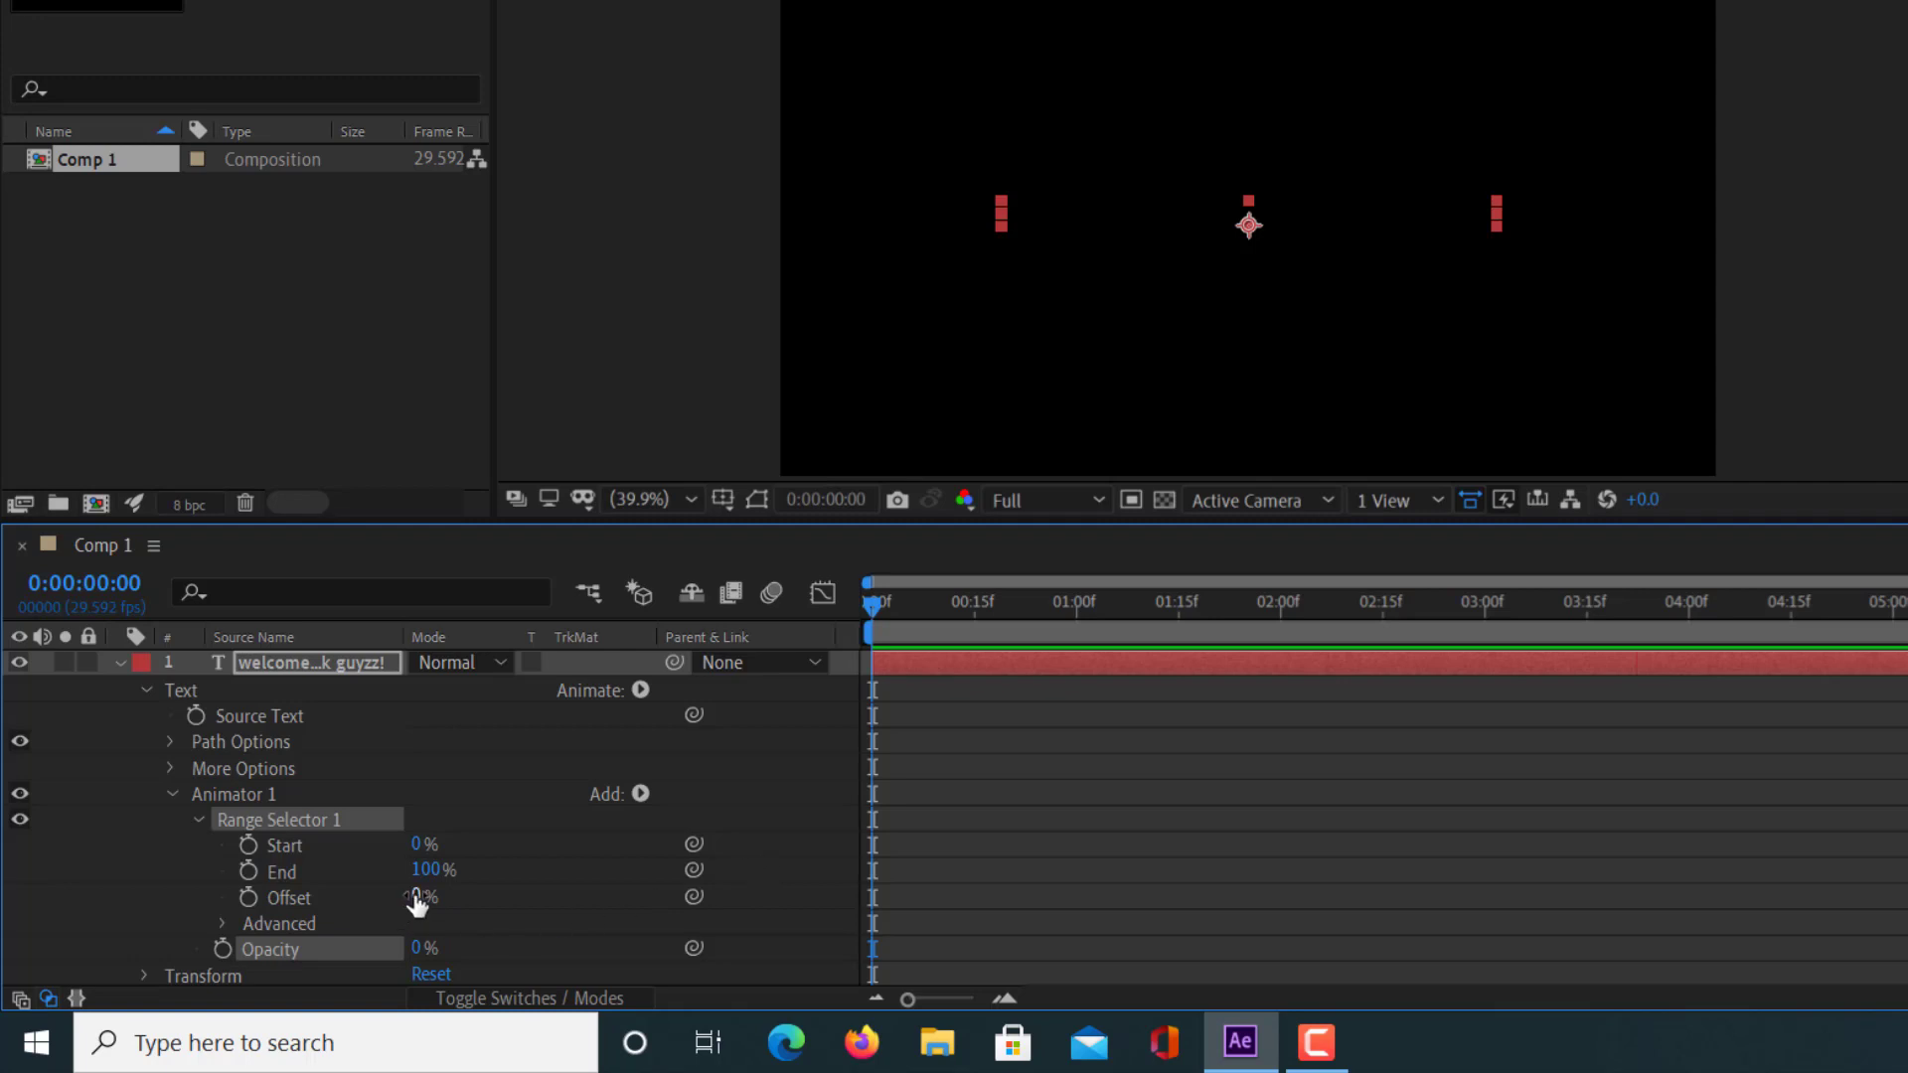
{"action": "mouse_move", "coordinate": [412, 897]}
{"action": "left_mouse_down"}
{"action": "mouse_move", "coordinate": [566, 896]}
{"action": "mouse_move", "coordinate": [264, 898]}
{"action": "mouse_move", "coordinate": [504, 898]}
{"action": "mouse_move", "coordinate": [427, 903]}
{"action": "left_mouse_up"}
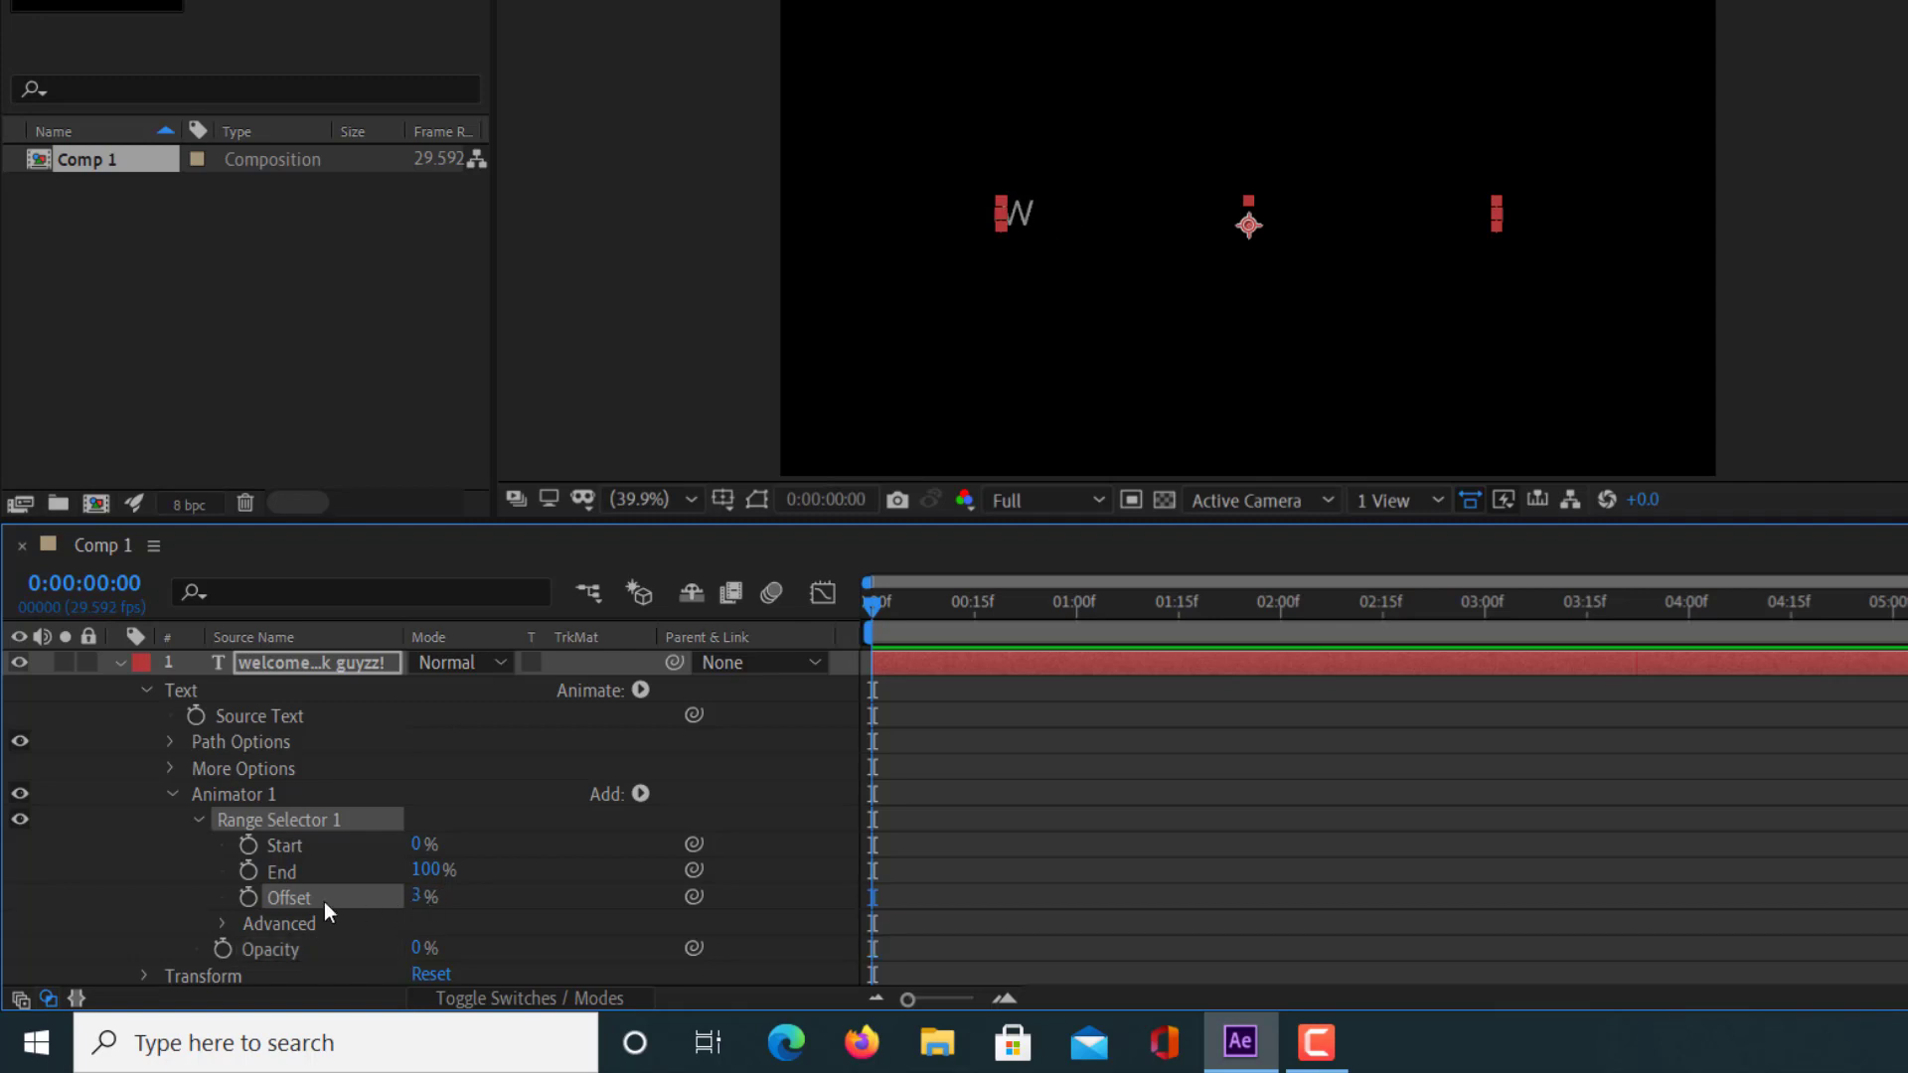
{"action": "left_click", "coordinate": [248, 898]}
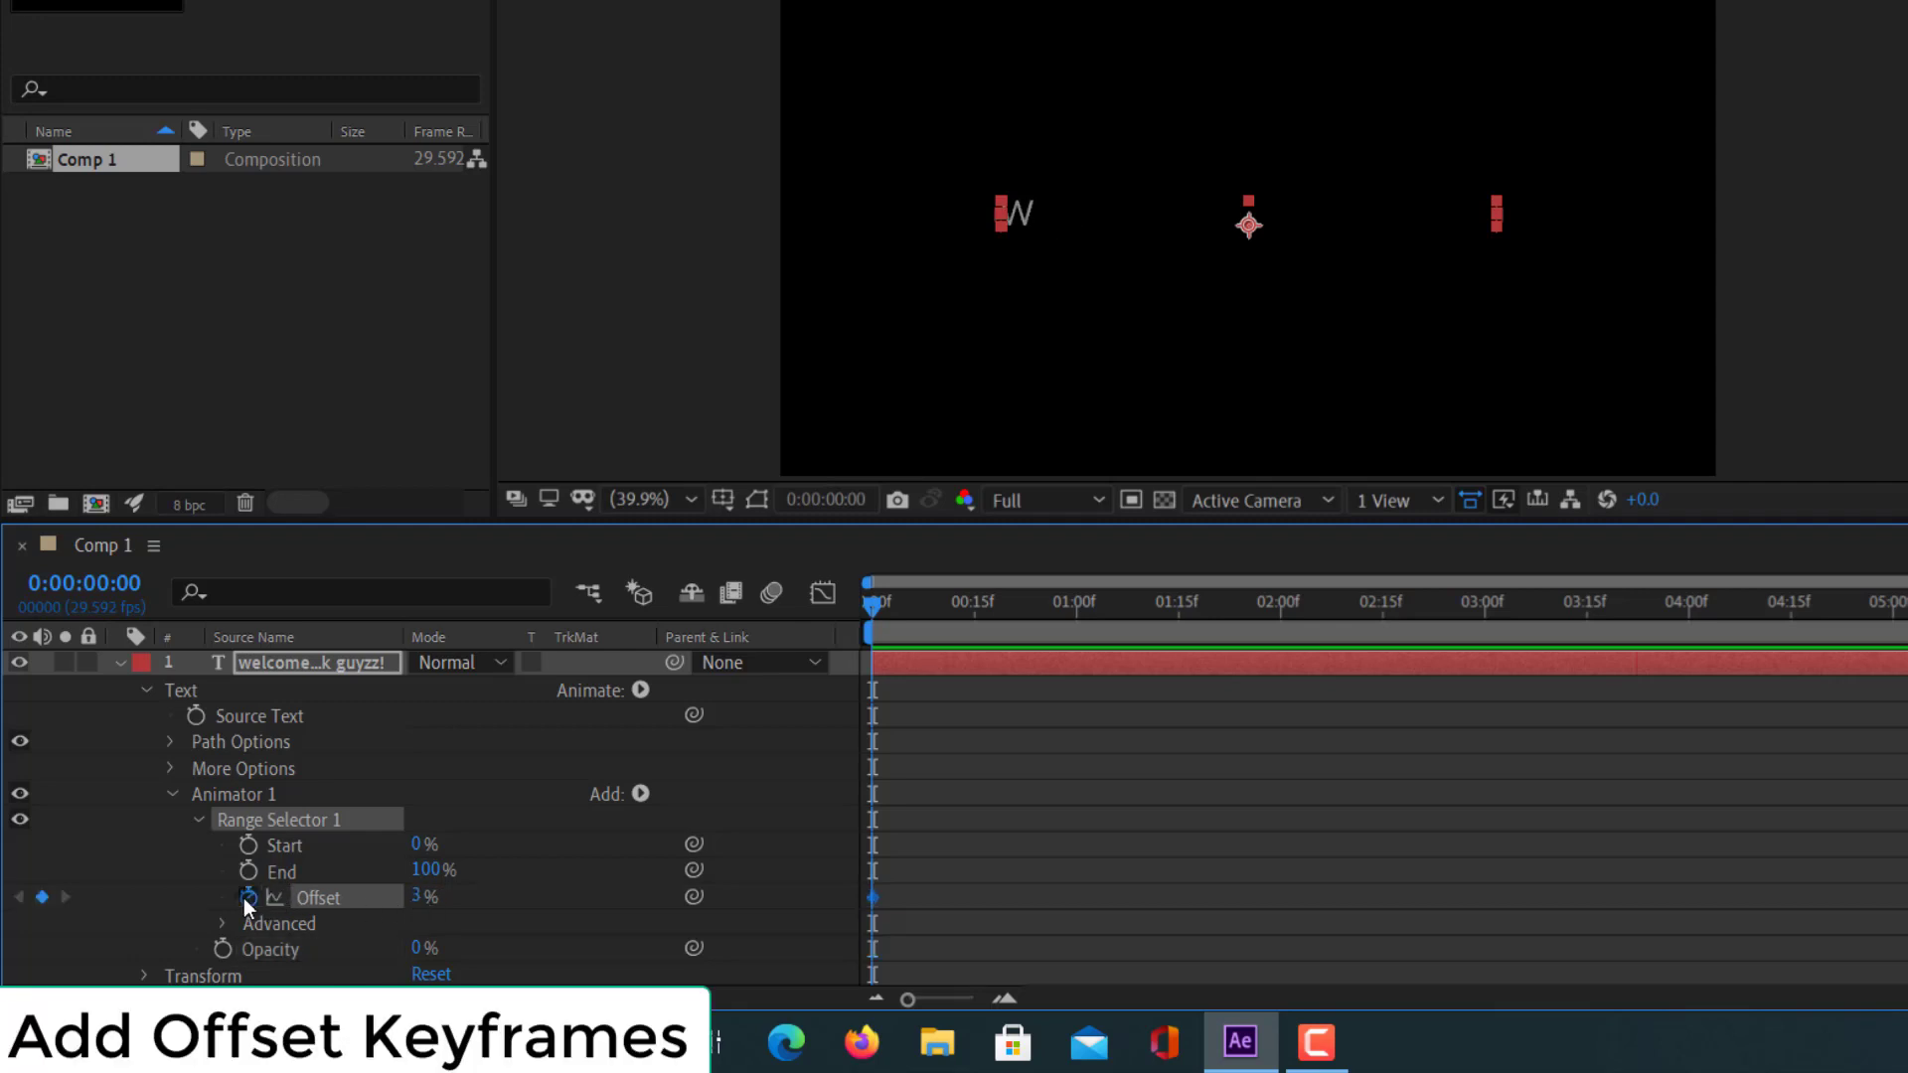
{"action": "left_click", "coordinate": [423, 897]}
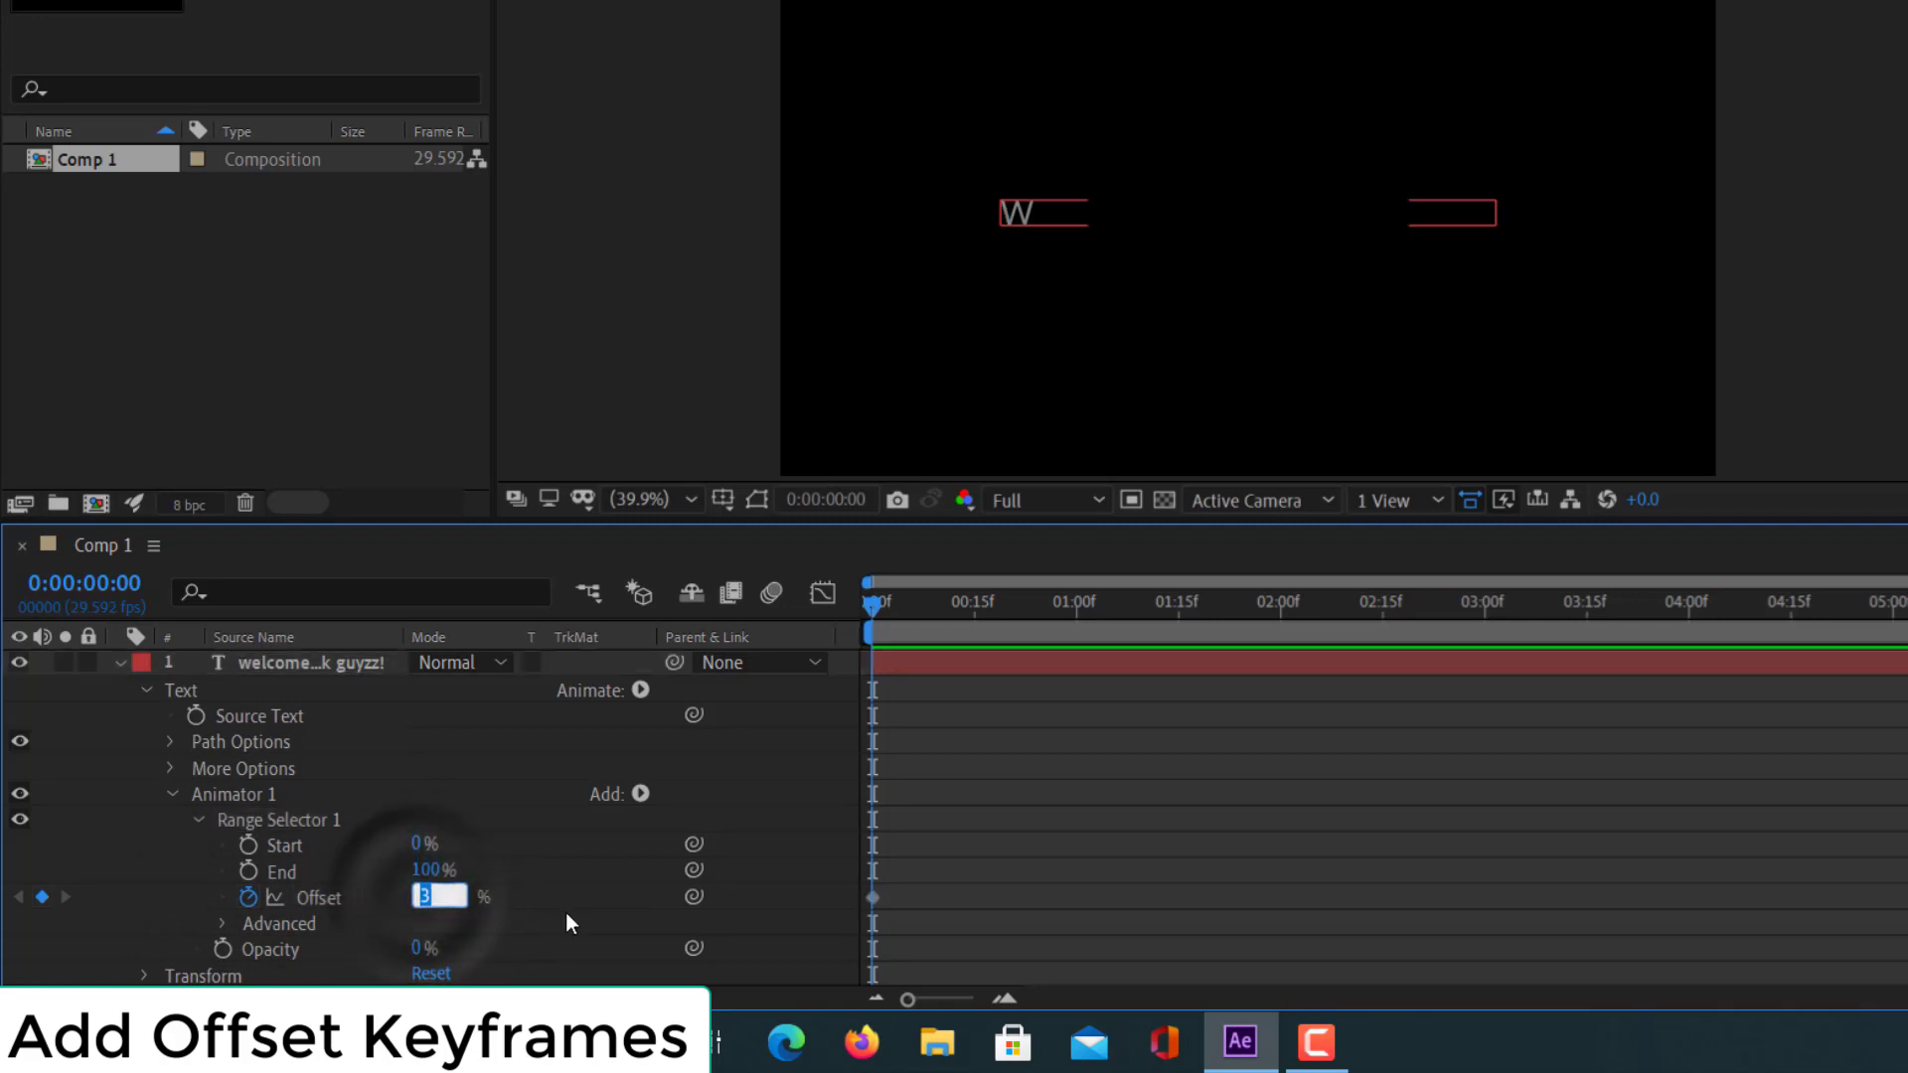
{"action": "type", "text": "0"}
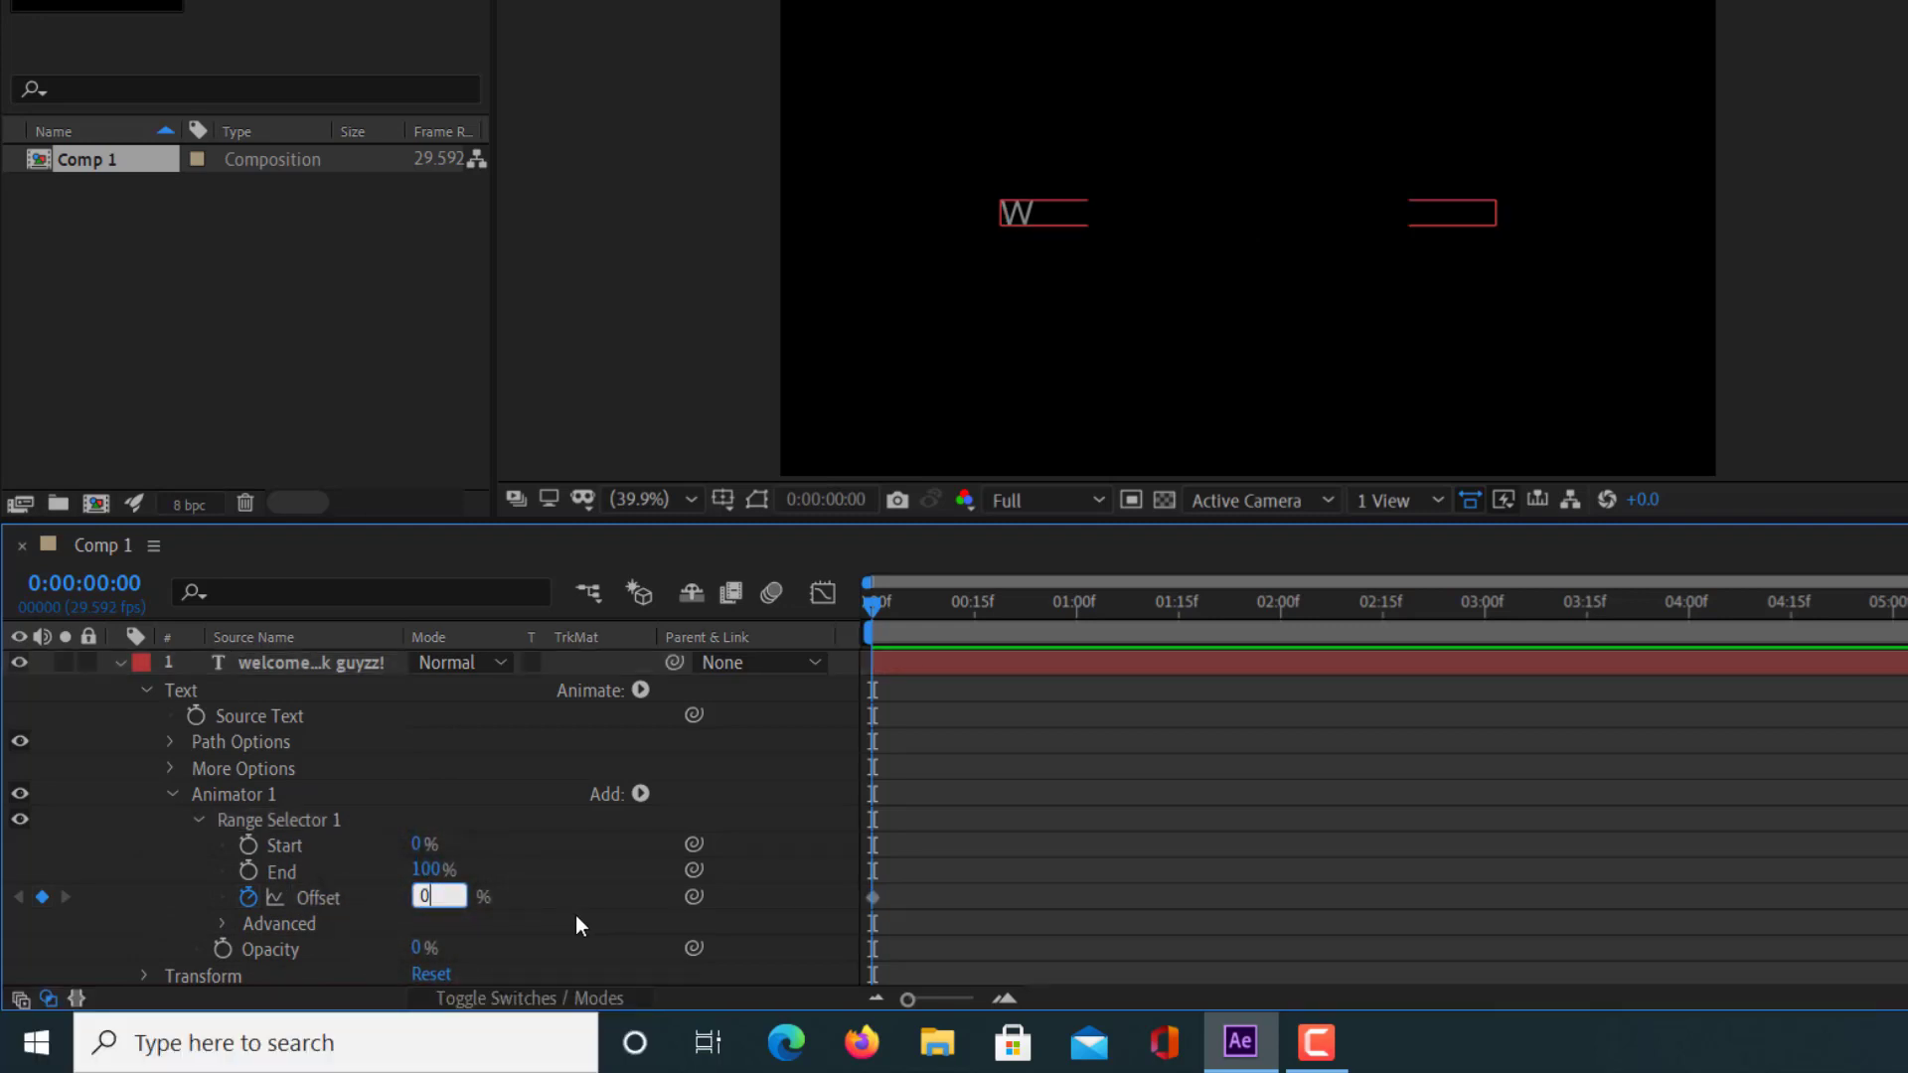
{"action": "left_click", "coordinate": [756, 894]}
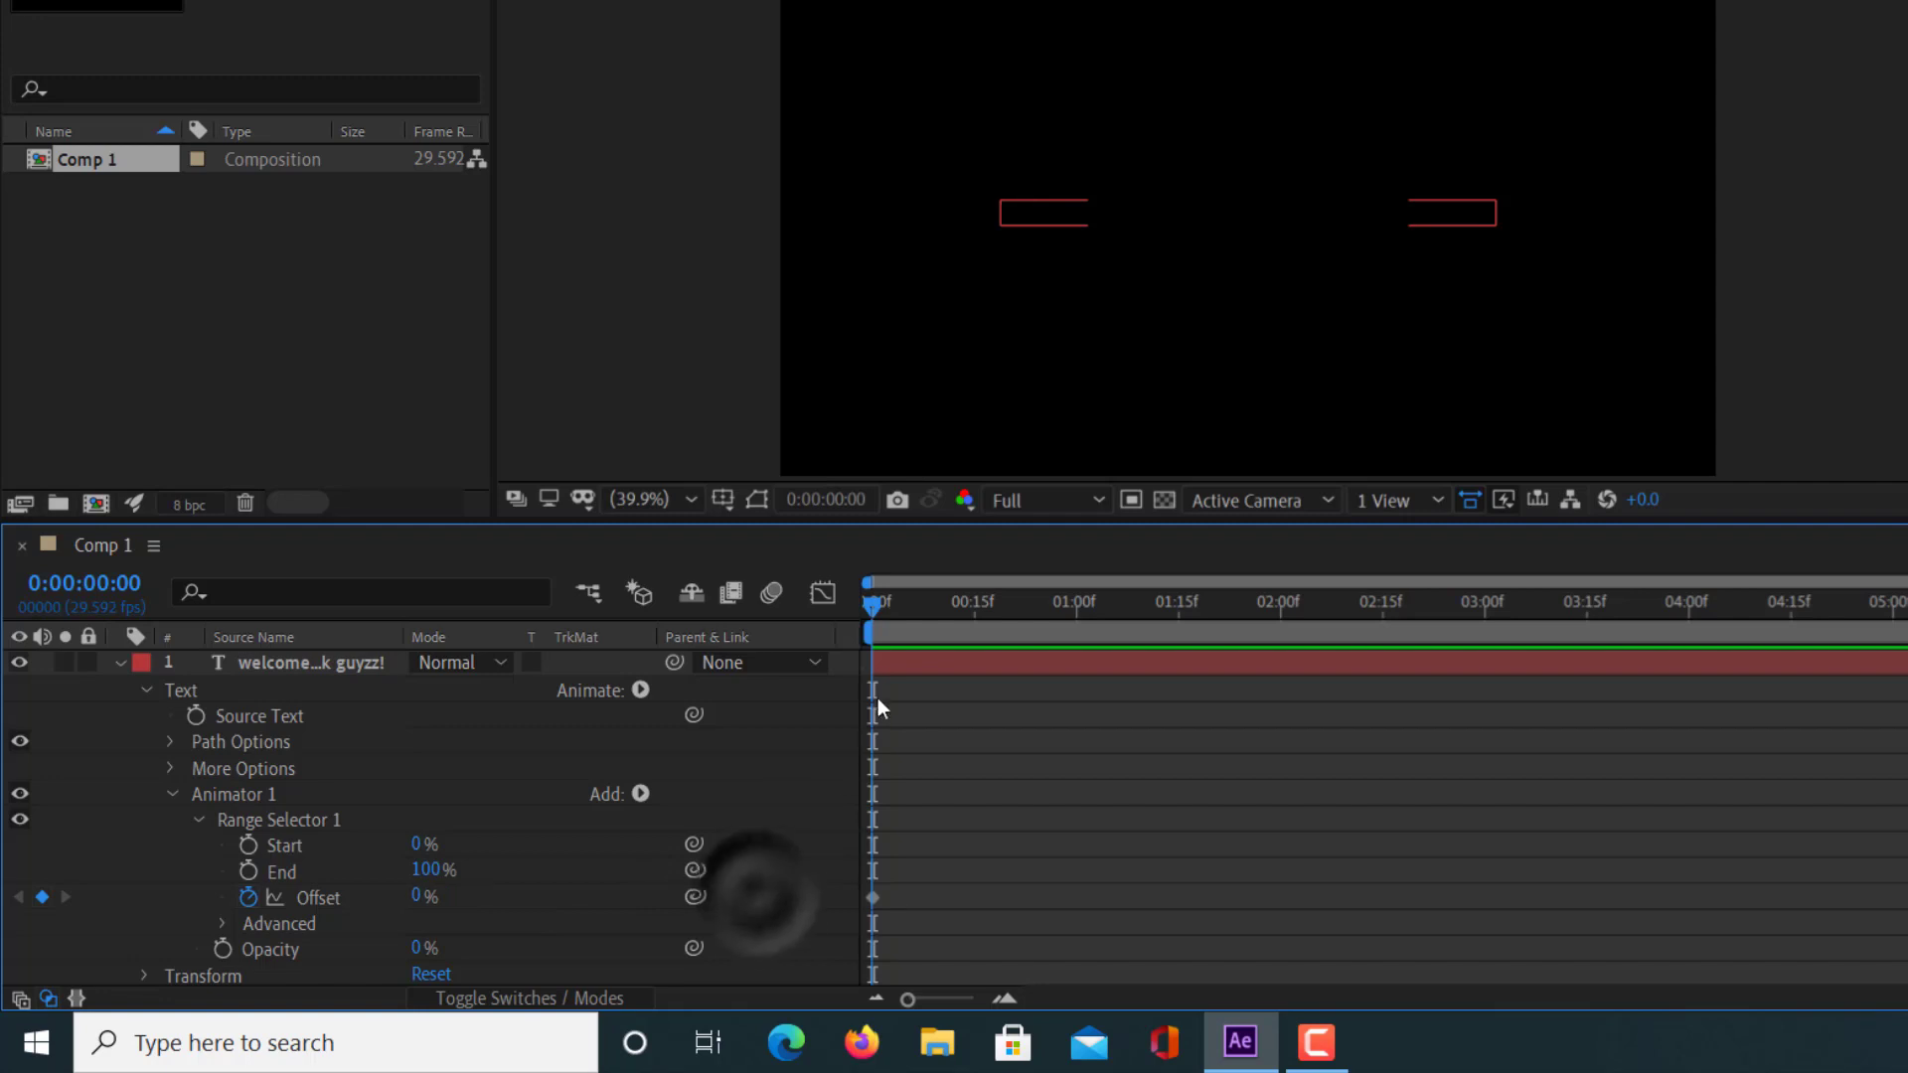
Step: Add a second Offset keyframe of 100% at 0:00:05:00
{"action": "left_click_drag", "start_coordinate": [875, 605], "coordinate": [1896, 620]}
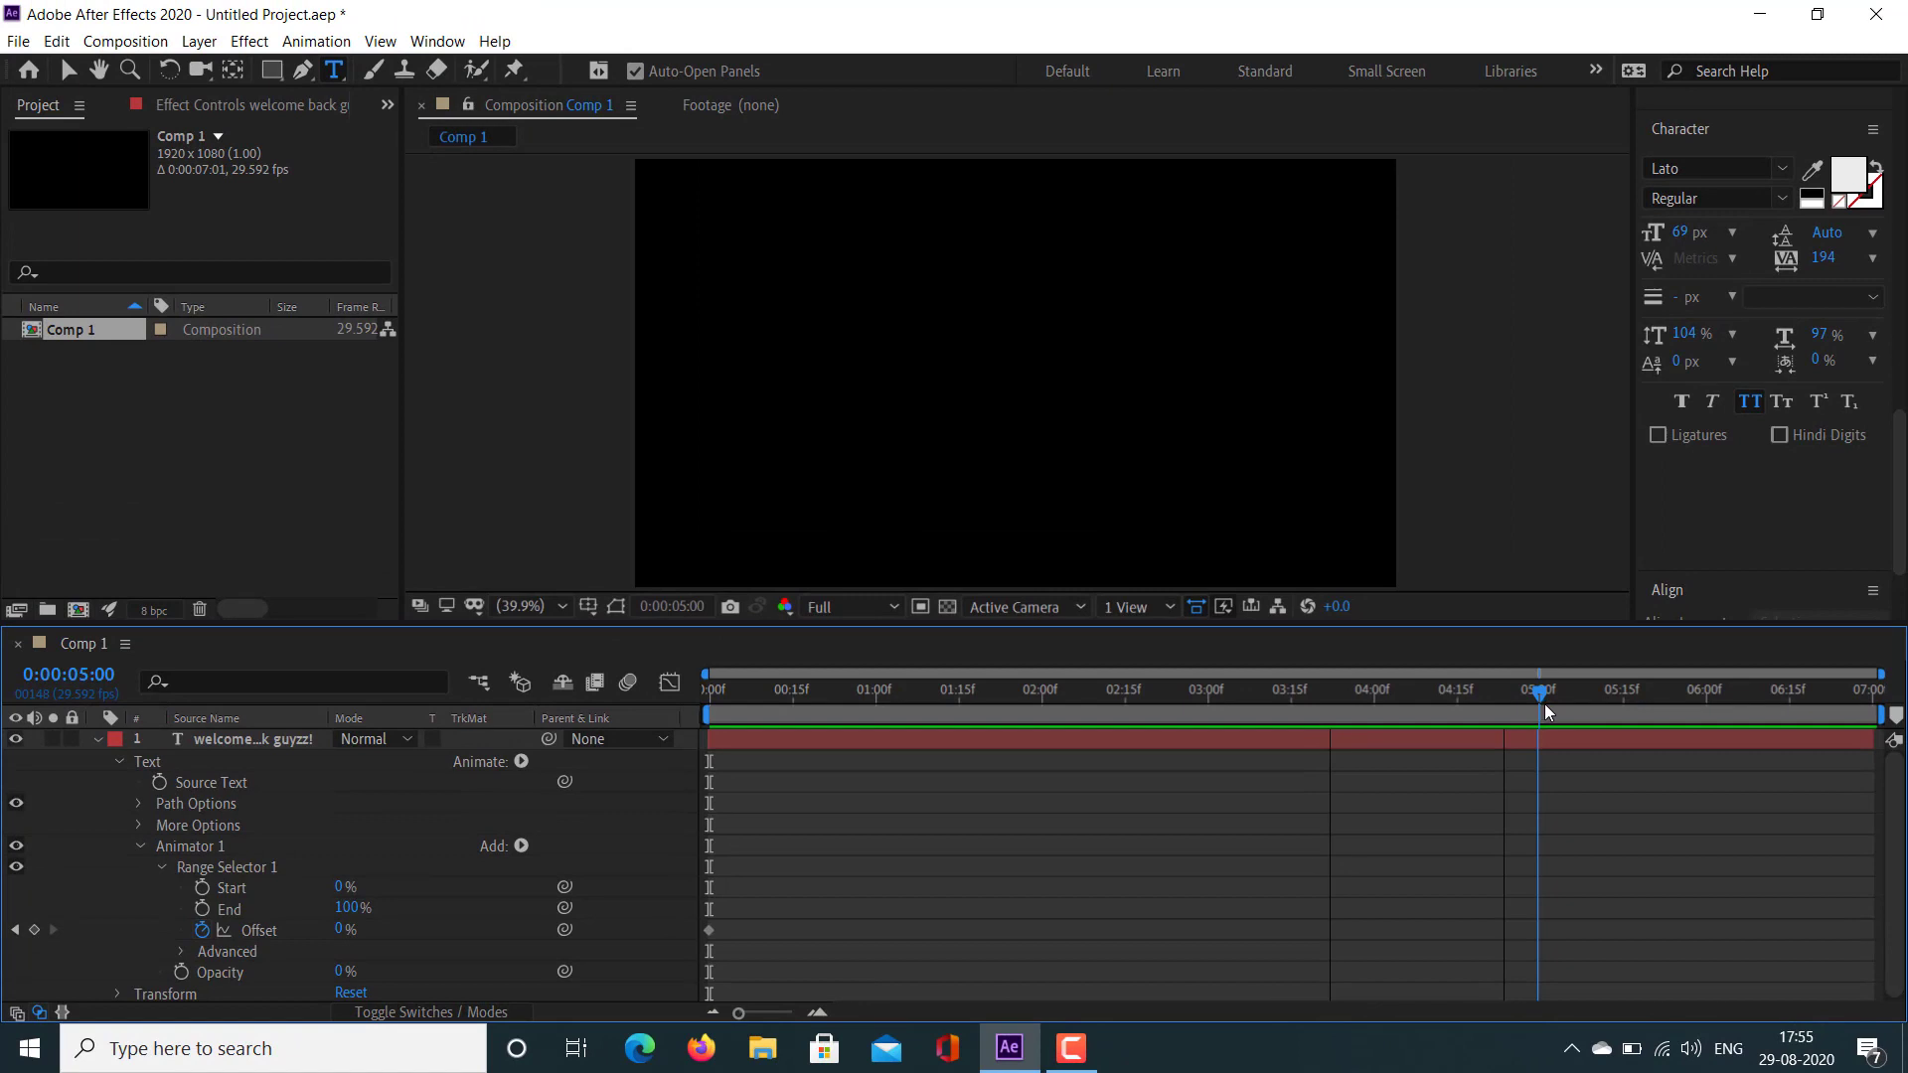
{"action": "left_click", "coordinate": [1542, 693]}
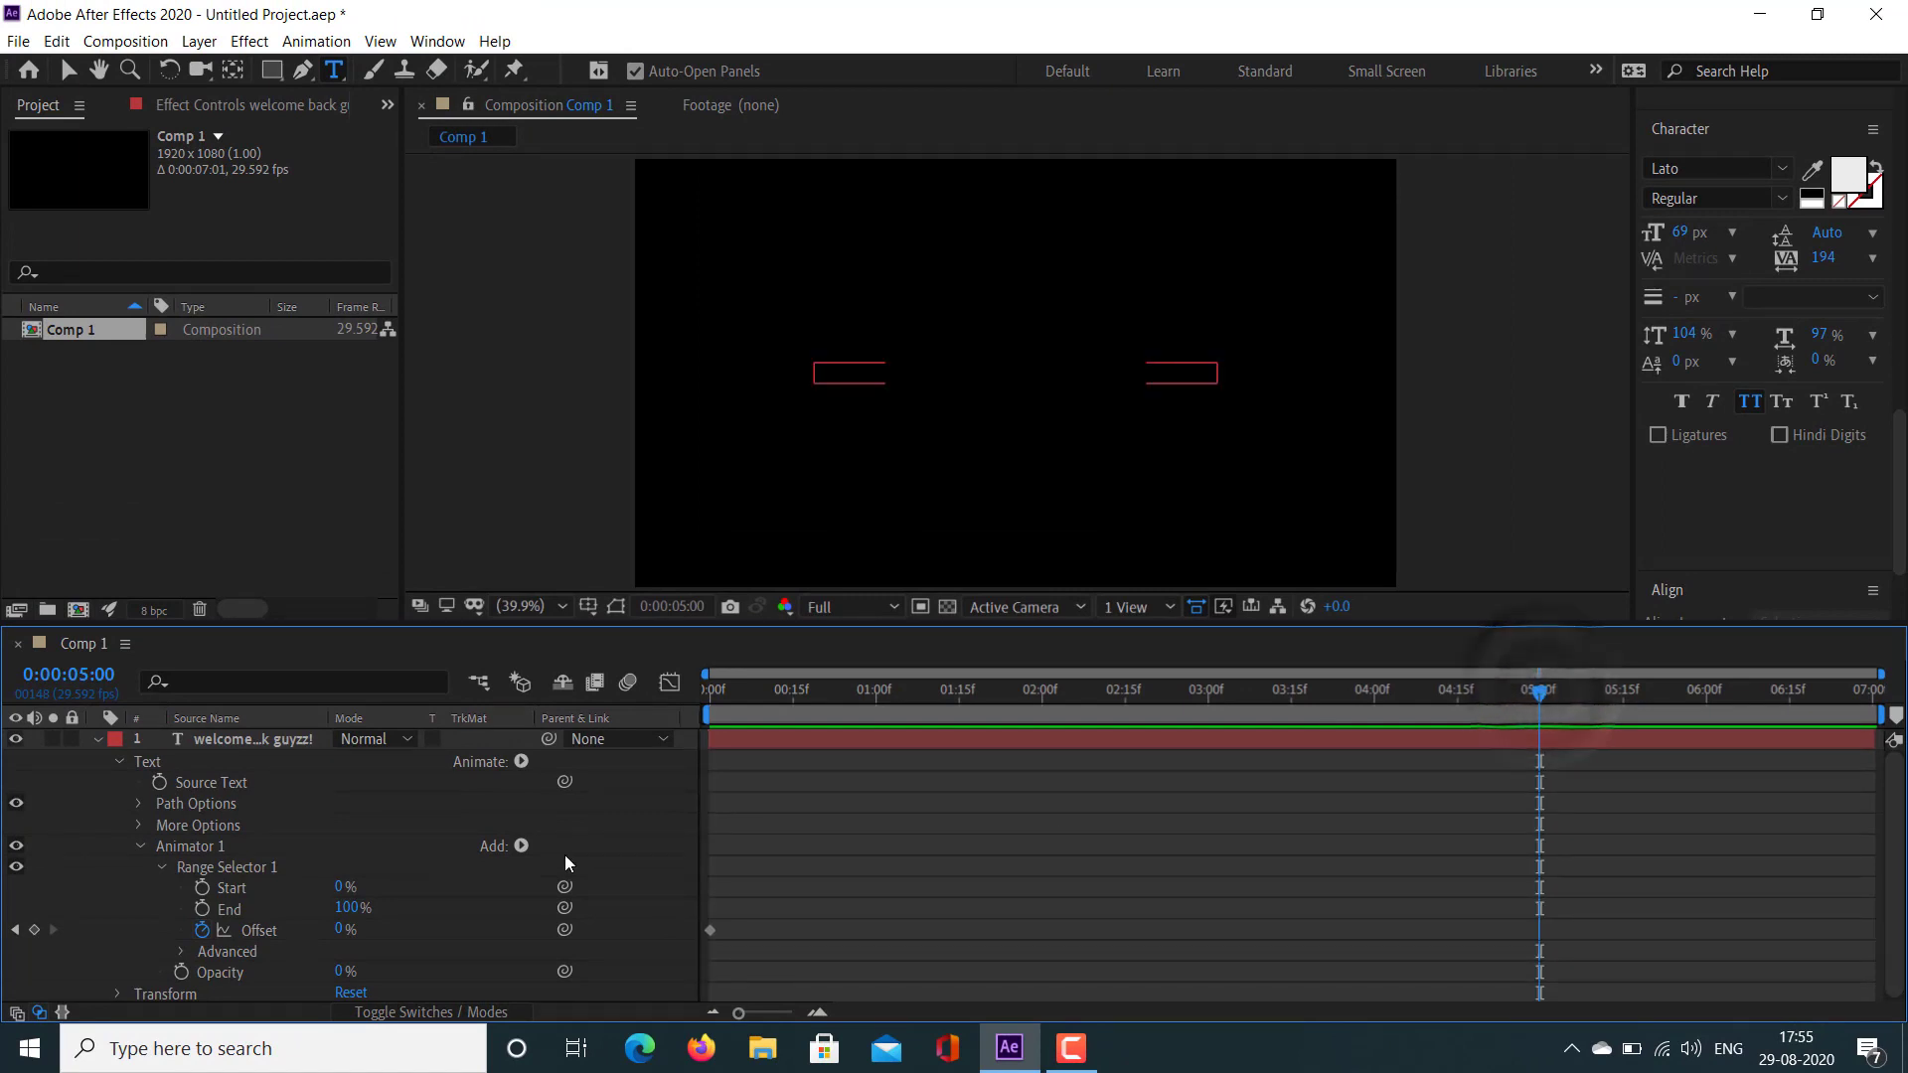
{"action": "left_click_drag", "start_coordinate": [352, 930], "coordinate": [465, 932]}
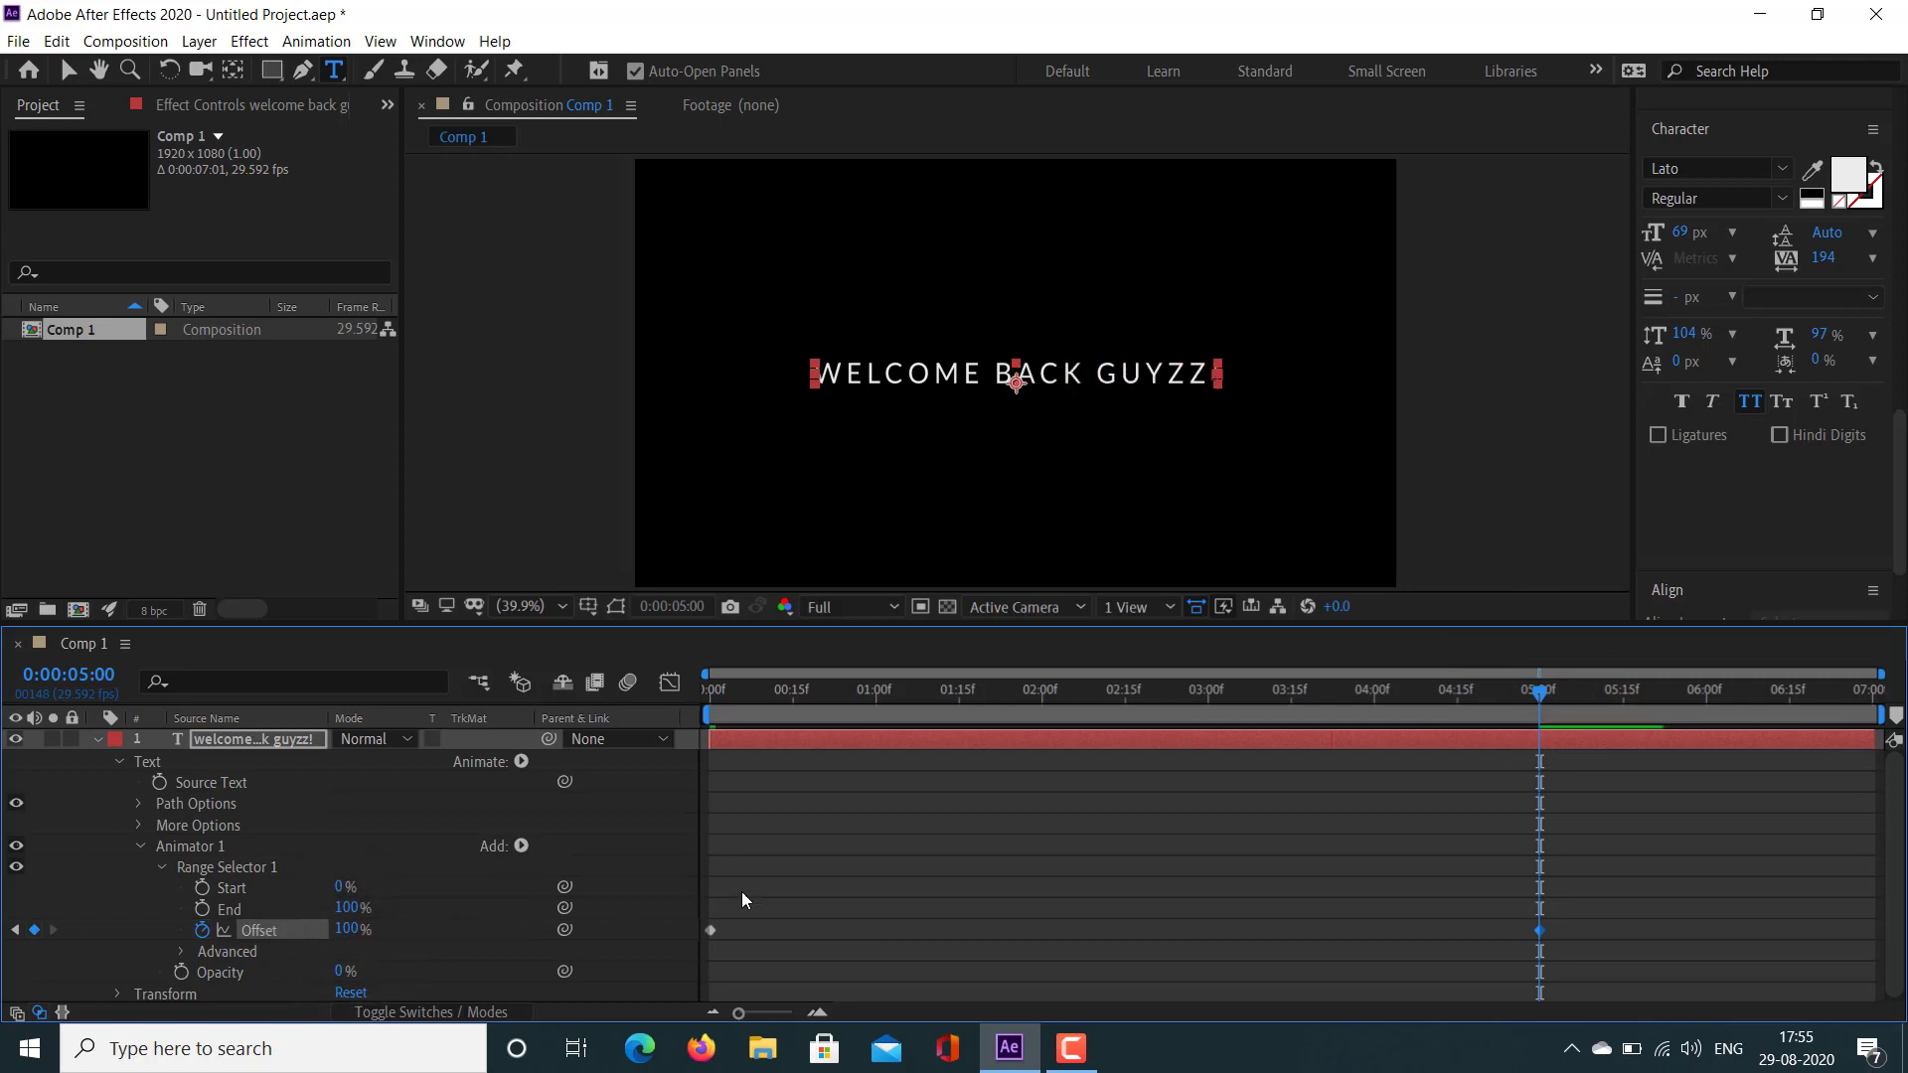
Step: Apply Easy Ease to both Offset keyframes
{"action": "left_click_drag", "start_coordinate": [1568, 924], "coordinate": [690, 942]}
{"action": "right_click", "coordinate": [711, 930]}
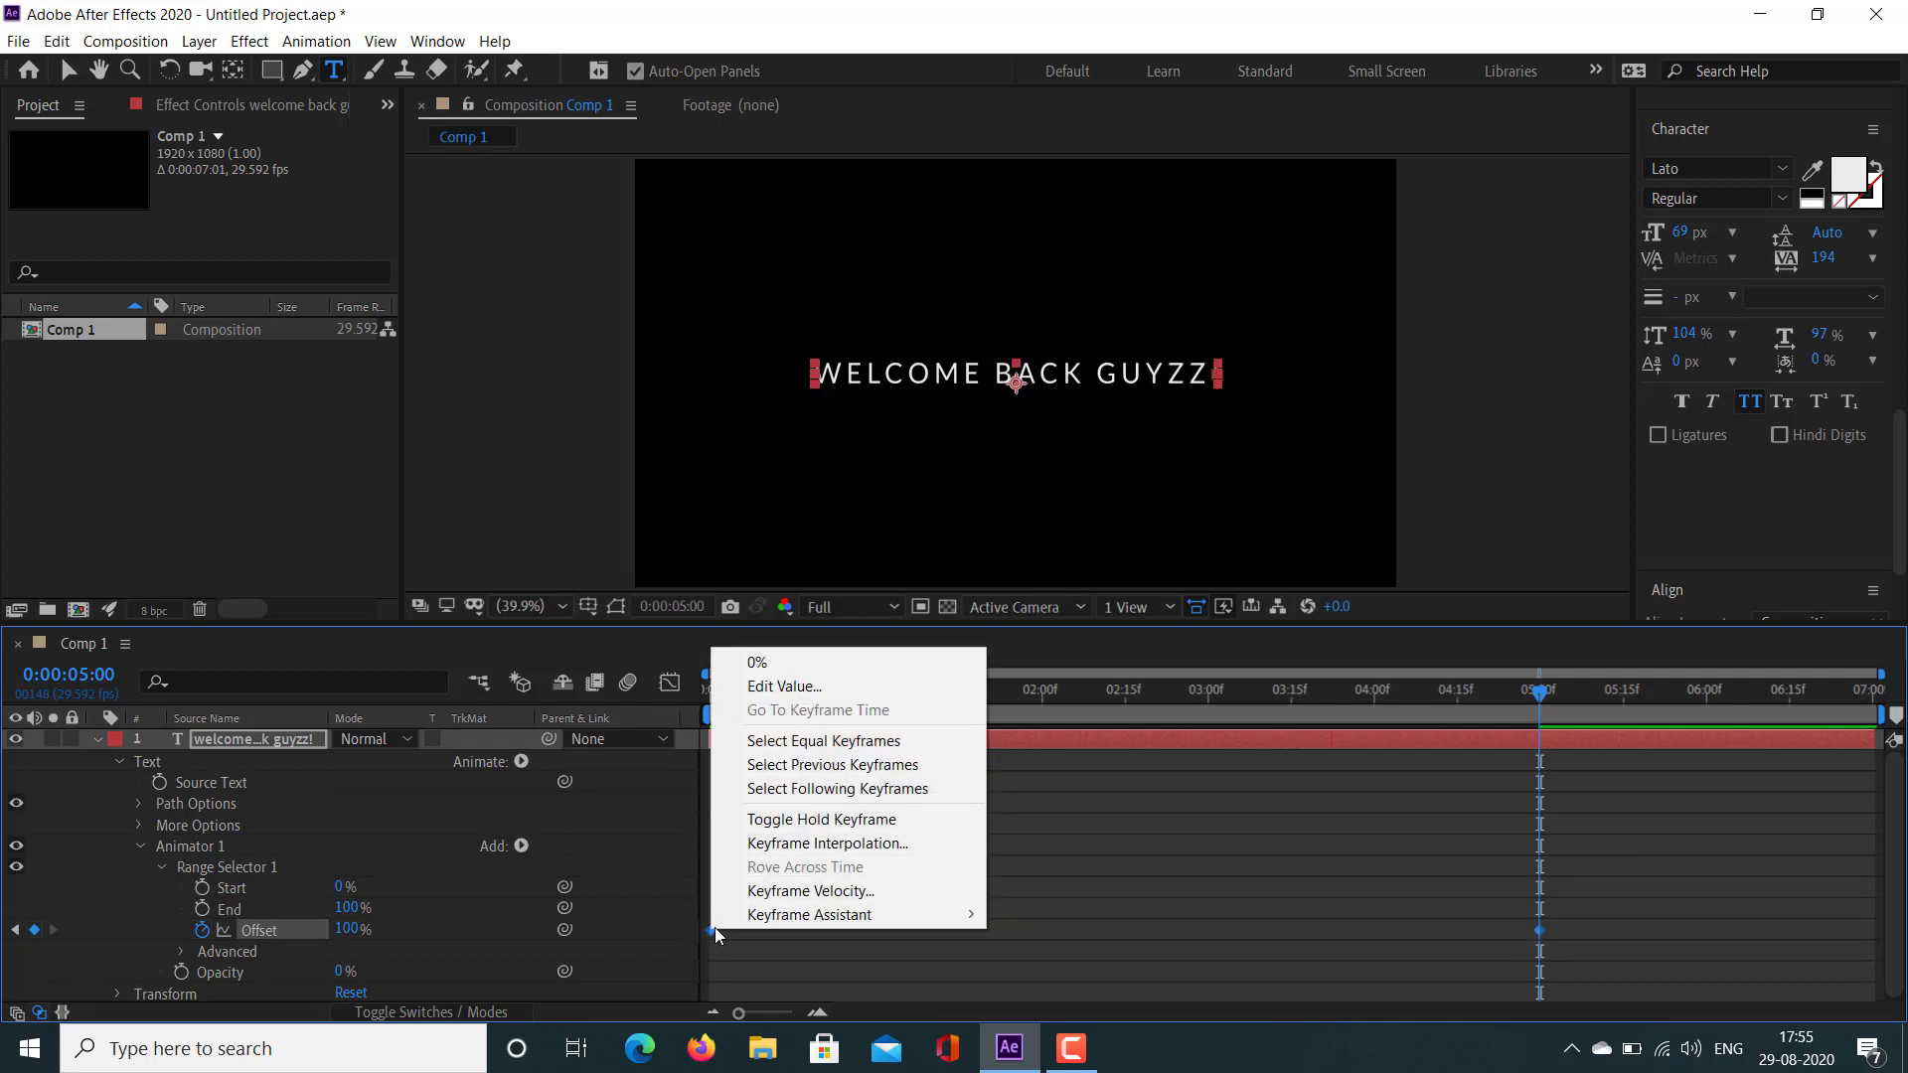
{"action": "mouse_move", "coordinate": [740, 916]}
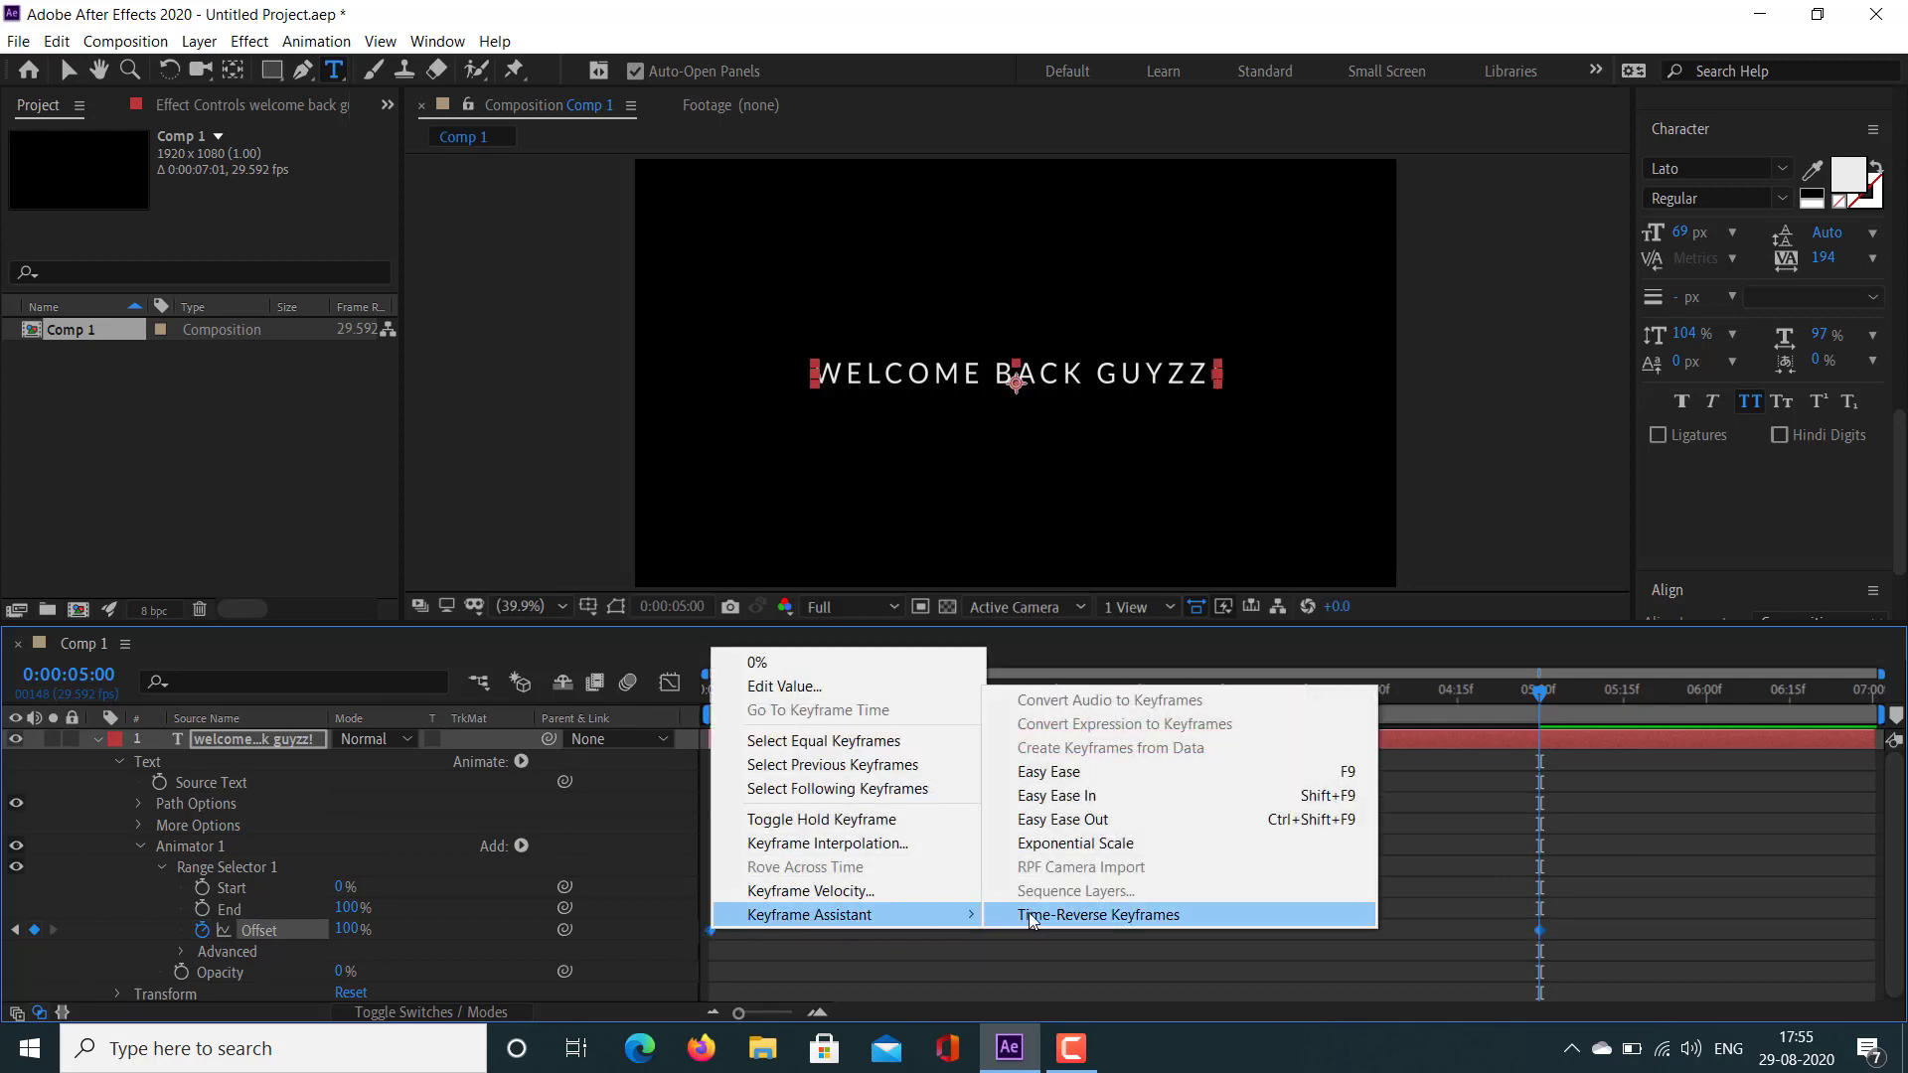
{"action": "left_click", "coordinate": [1093, 776]}
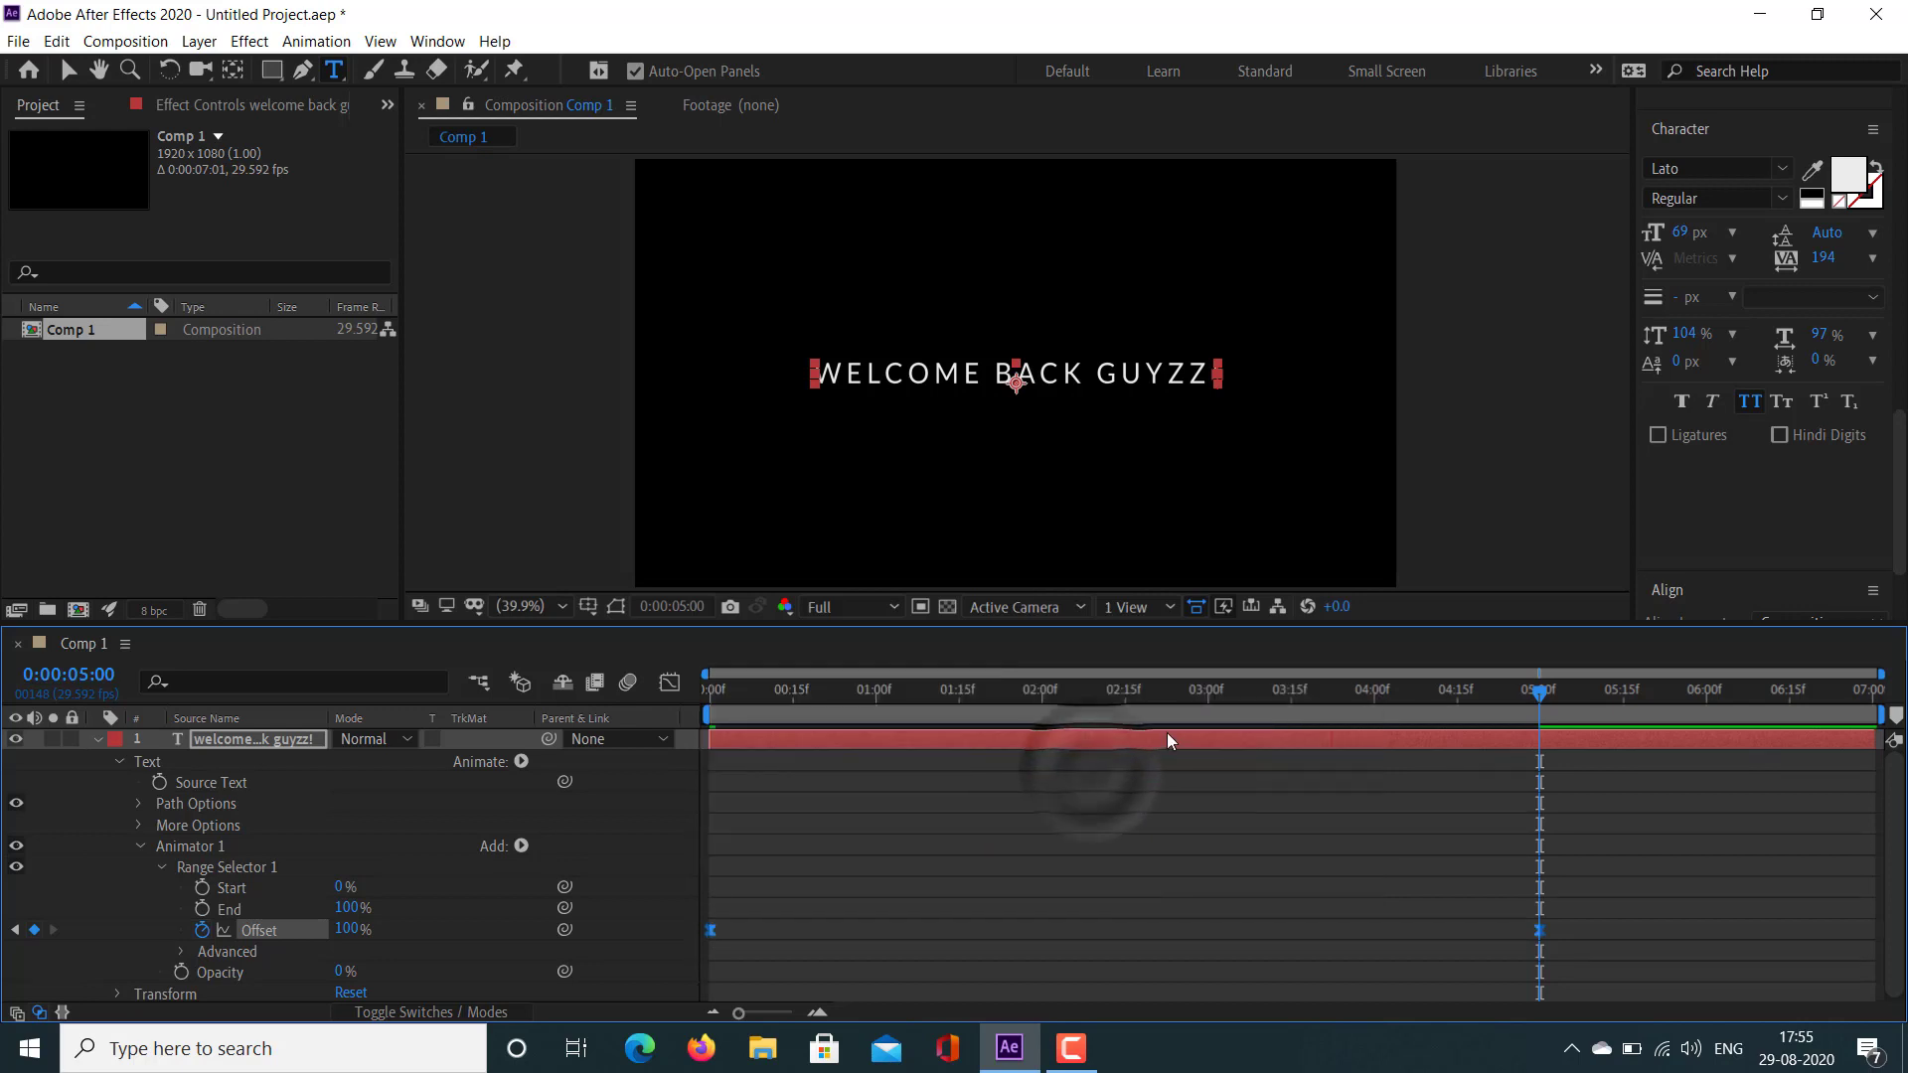
Step: Preview the text reveal animation from the start of the composition
{"action": "left_click_drag", "start_coordinate": [1496, 702], "coordinate": [709, 687]}
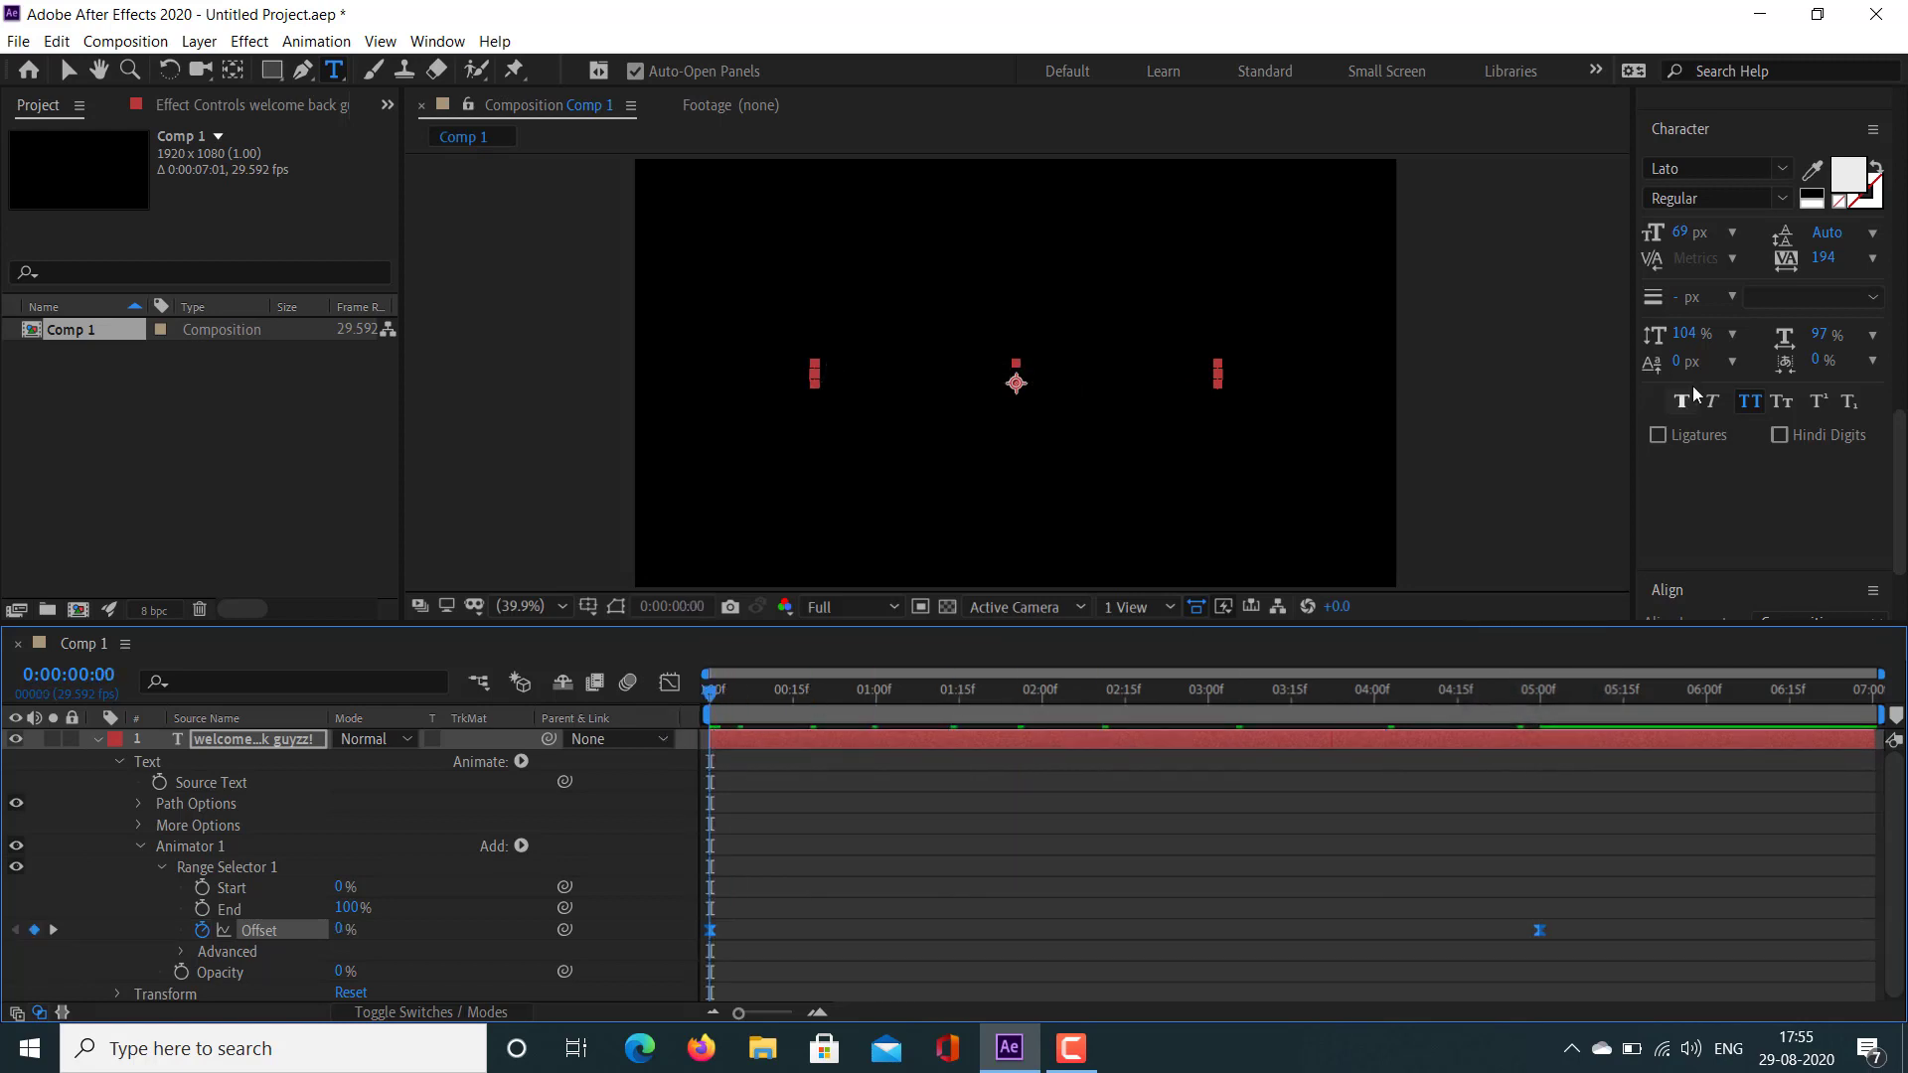
{"action": "left_click_drag", "start_coordinate": [1903, 433], "coordinate": [1905, 129]}
{"action": "left_click", "coordinate": [1759, 241]}
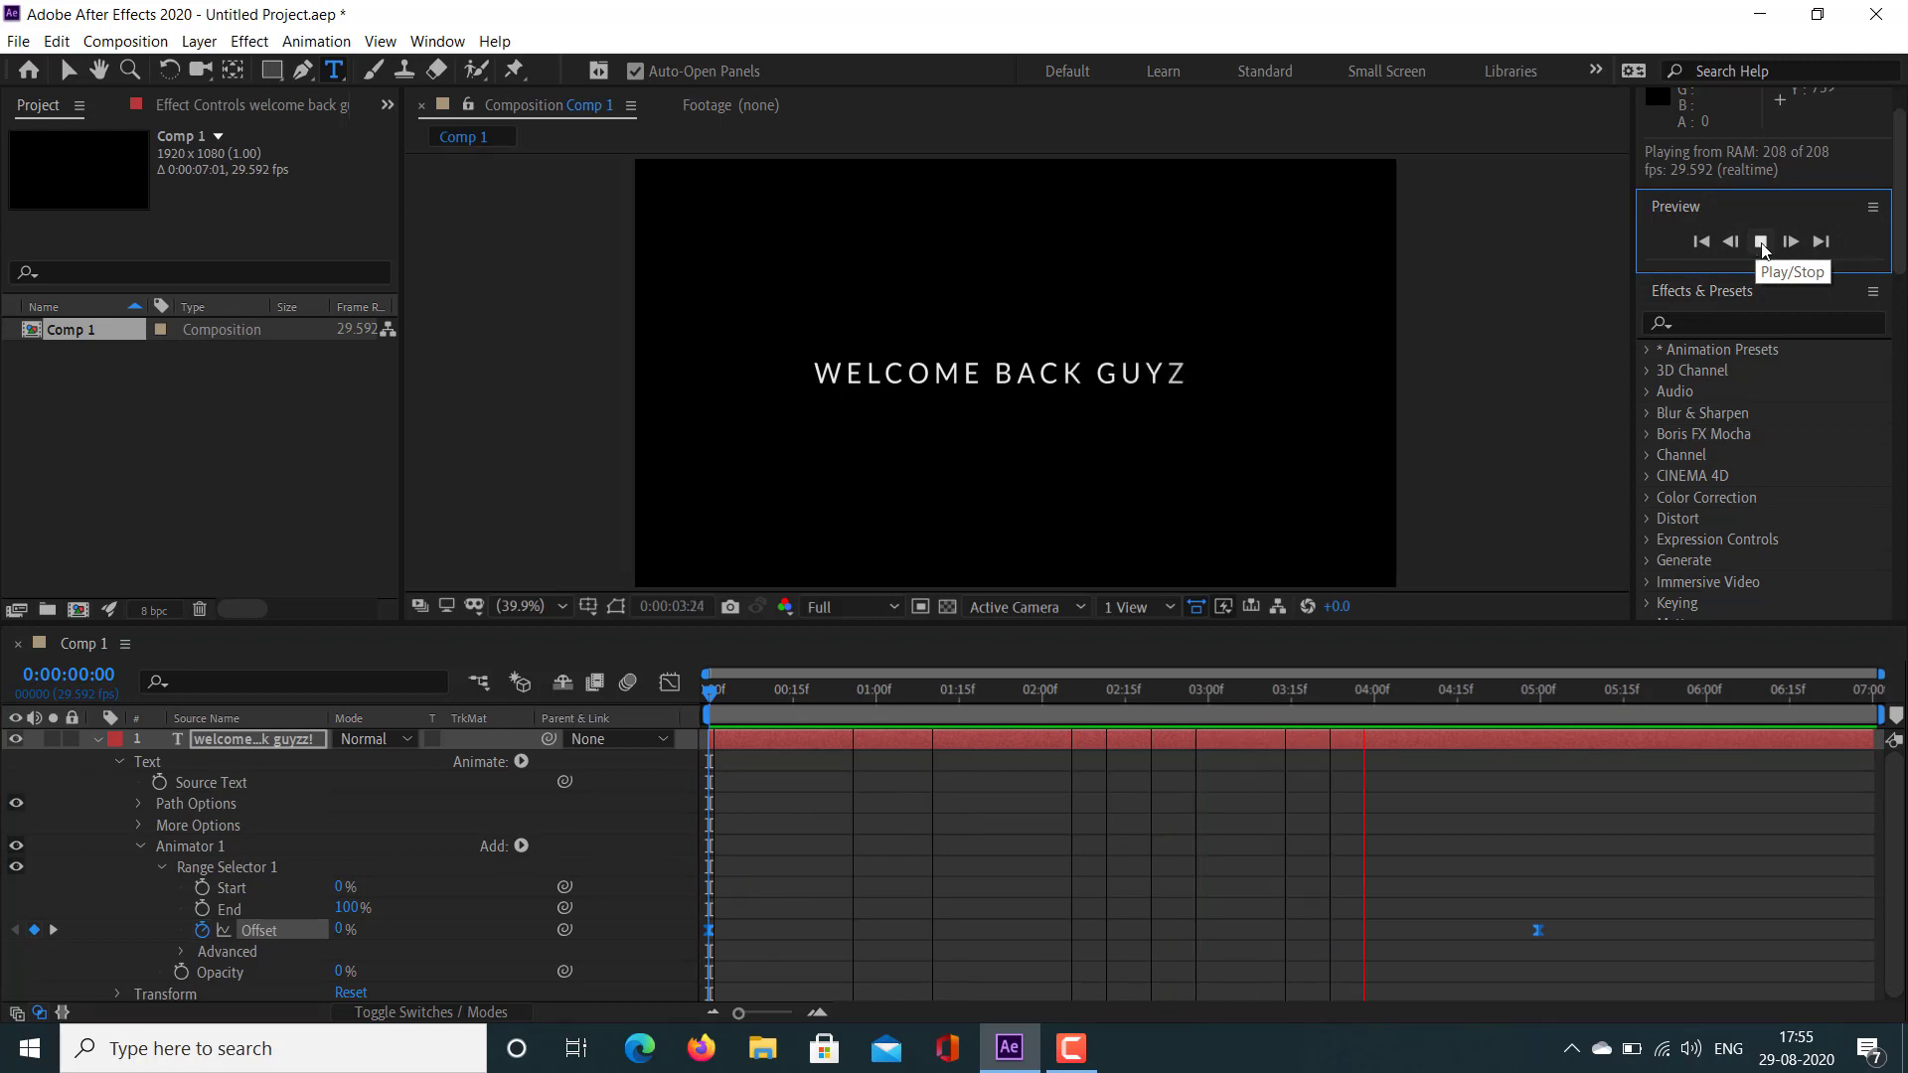
{"action": "left_click", "coordinate": [1760, 241]}
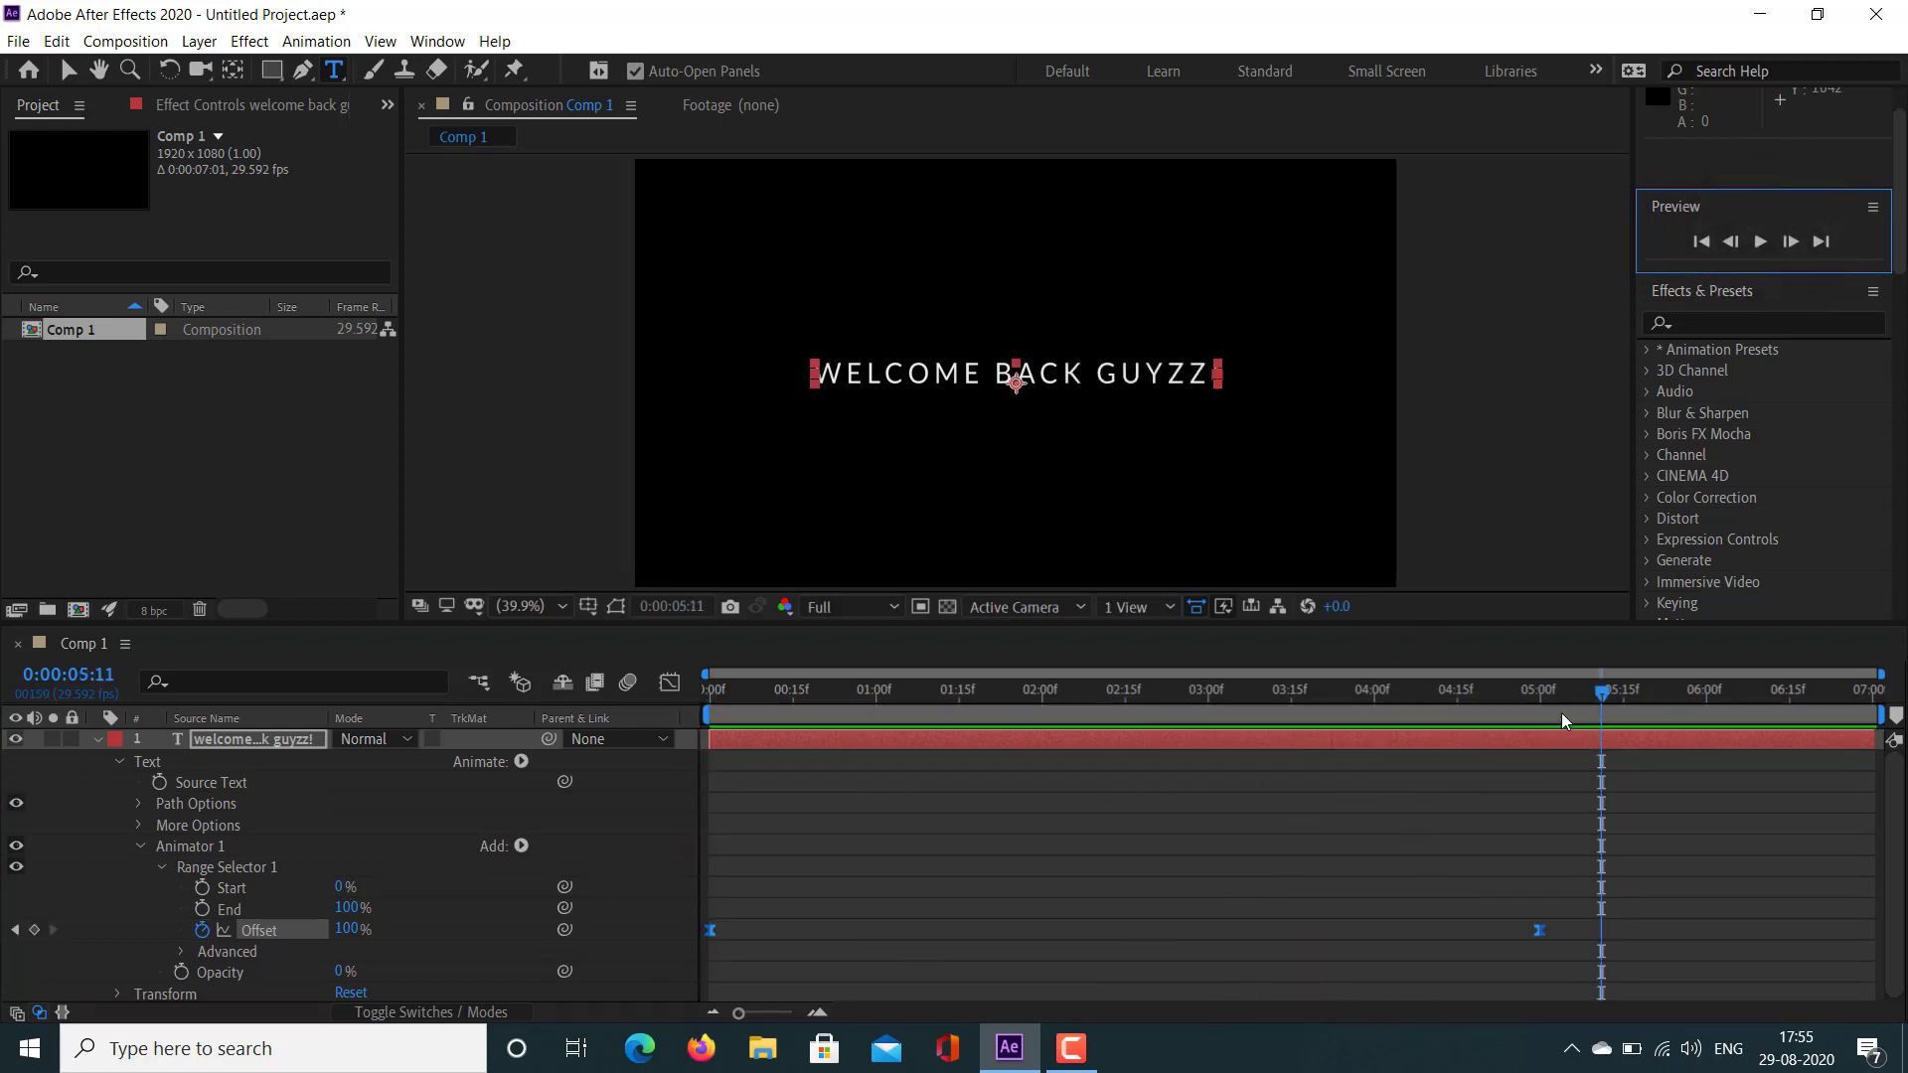
Step: Change the Offset keyframe at 0:00:00:00 to -100%
{"action": "left_click_drag", "start_coordinate": [1600, 699], "coordinate": [1190, 726]}
{"action": "left_click_drag", "start_coordinate": [999, 758], "coordinate": [703, 760]}
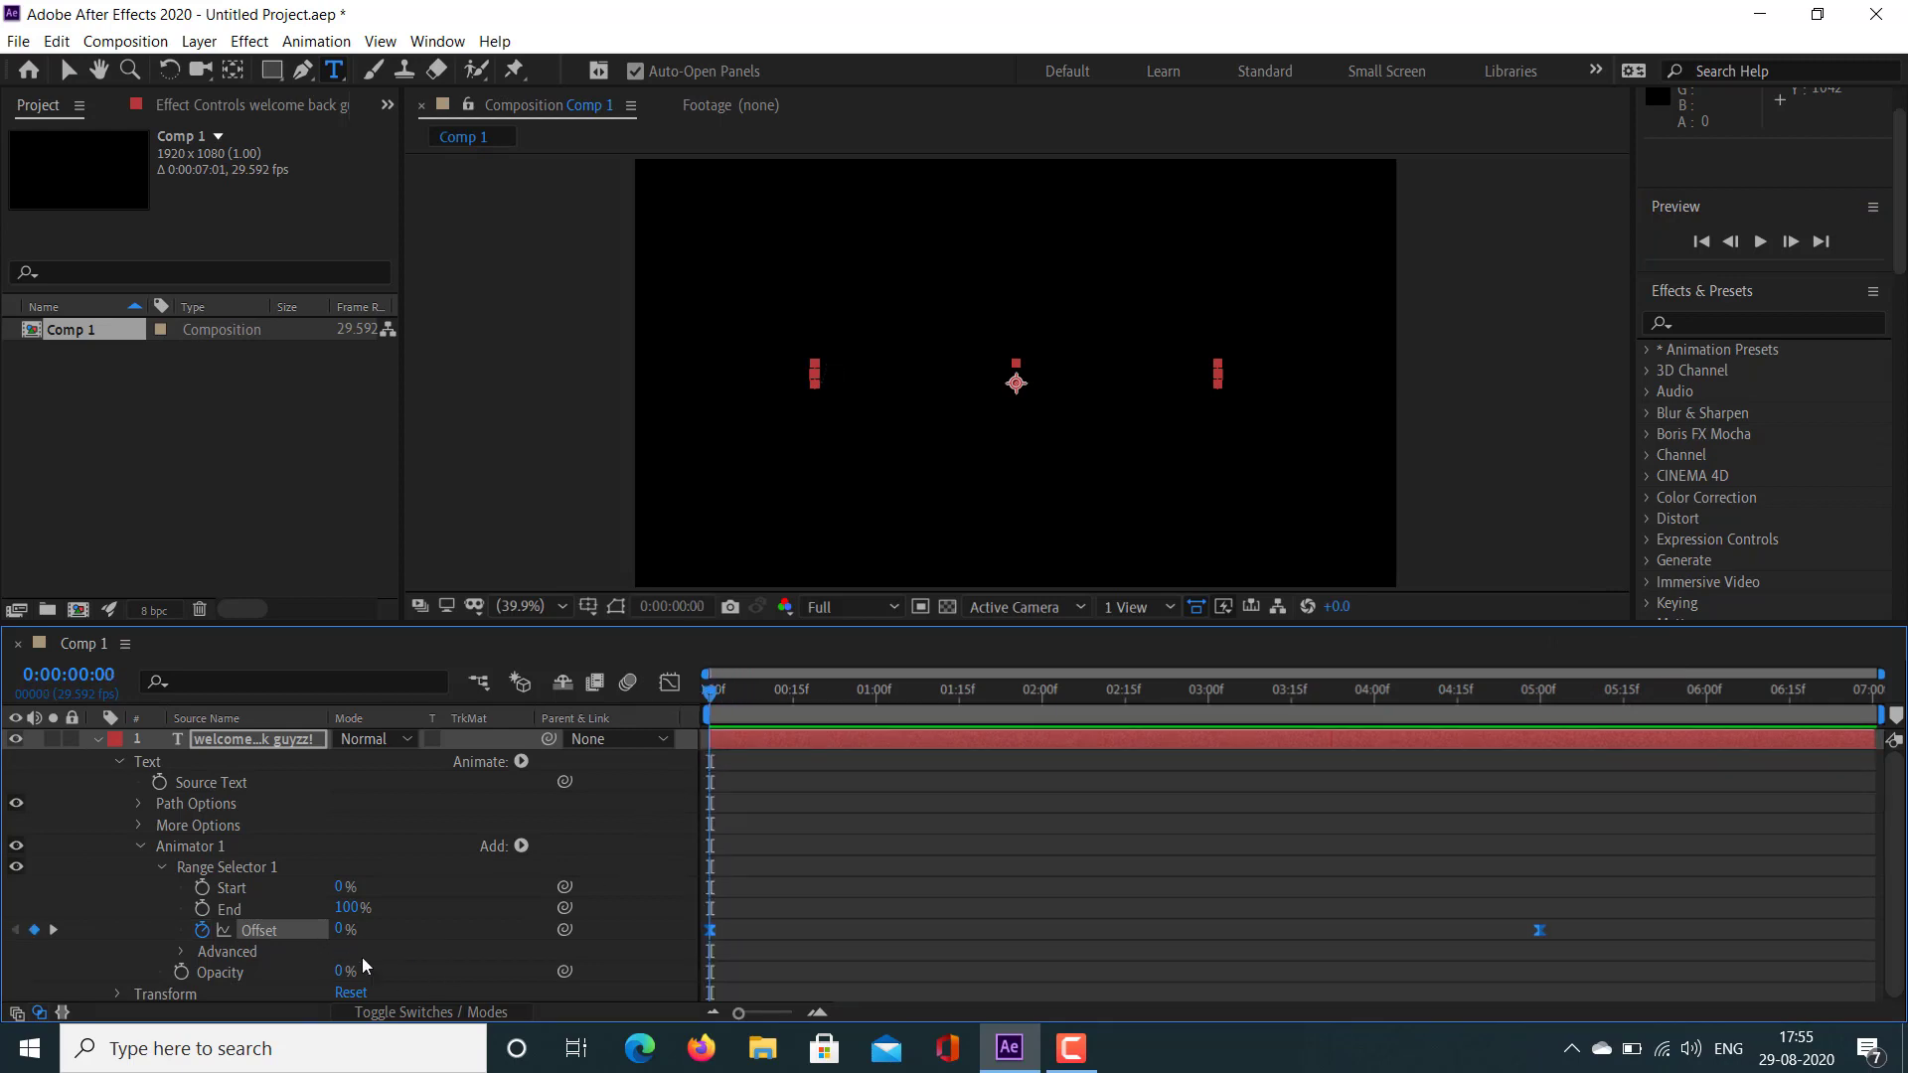
{"action": "left_click_drag", "start_coordinate": [335, 931], "coordinate": [179, 939]}
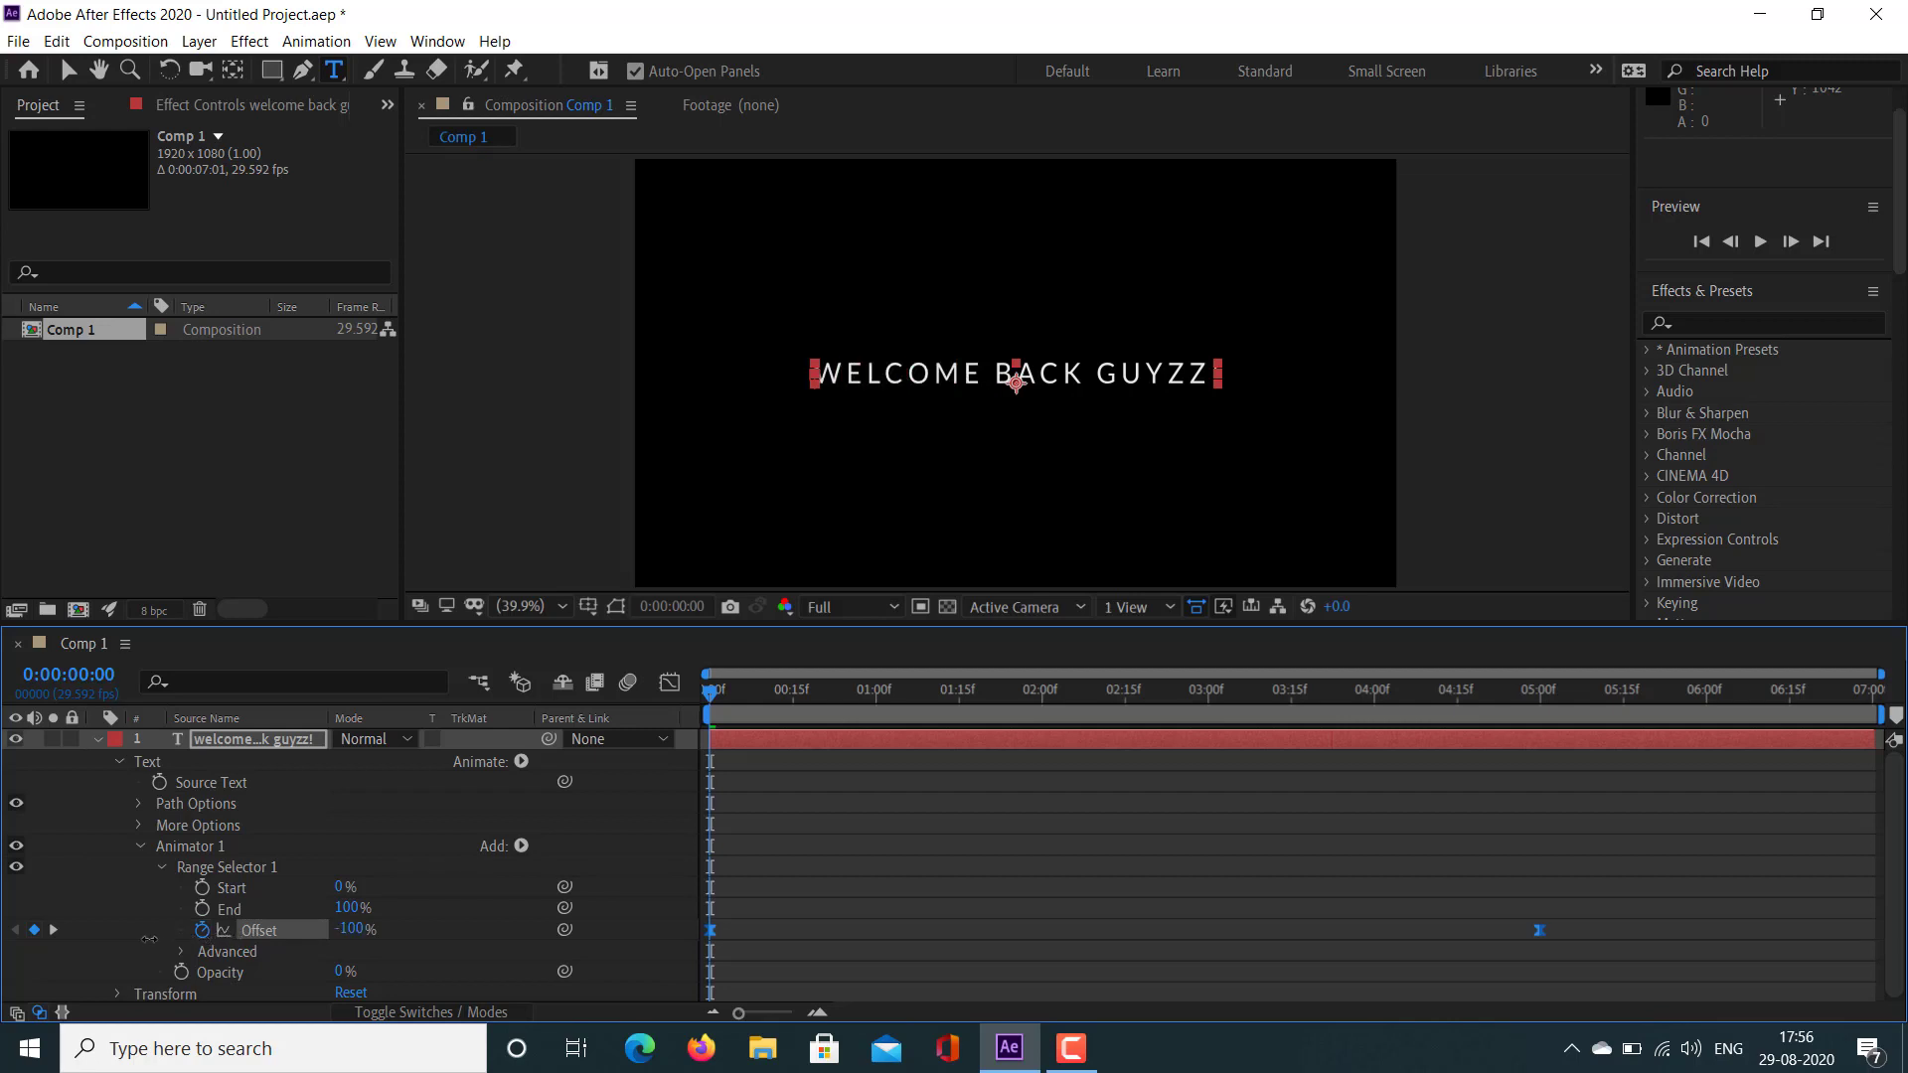
Step: Play back the animation with the changed starting Offset and return to 0:00:00:00
{"action": "left_click", "coordinate": [1756, 248]}
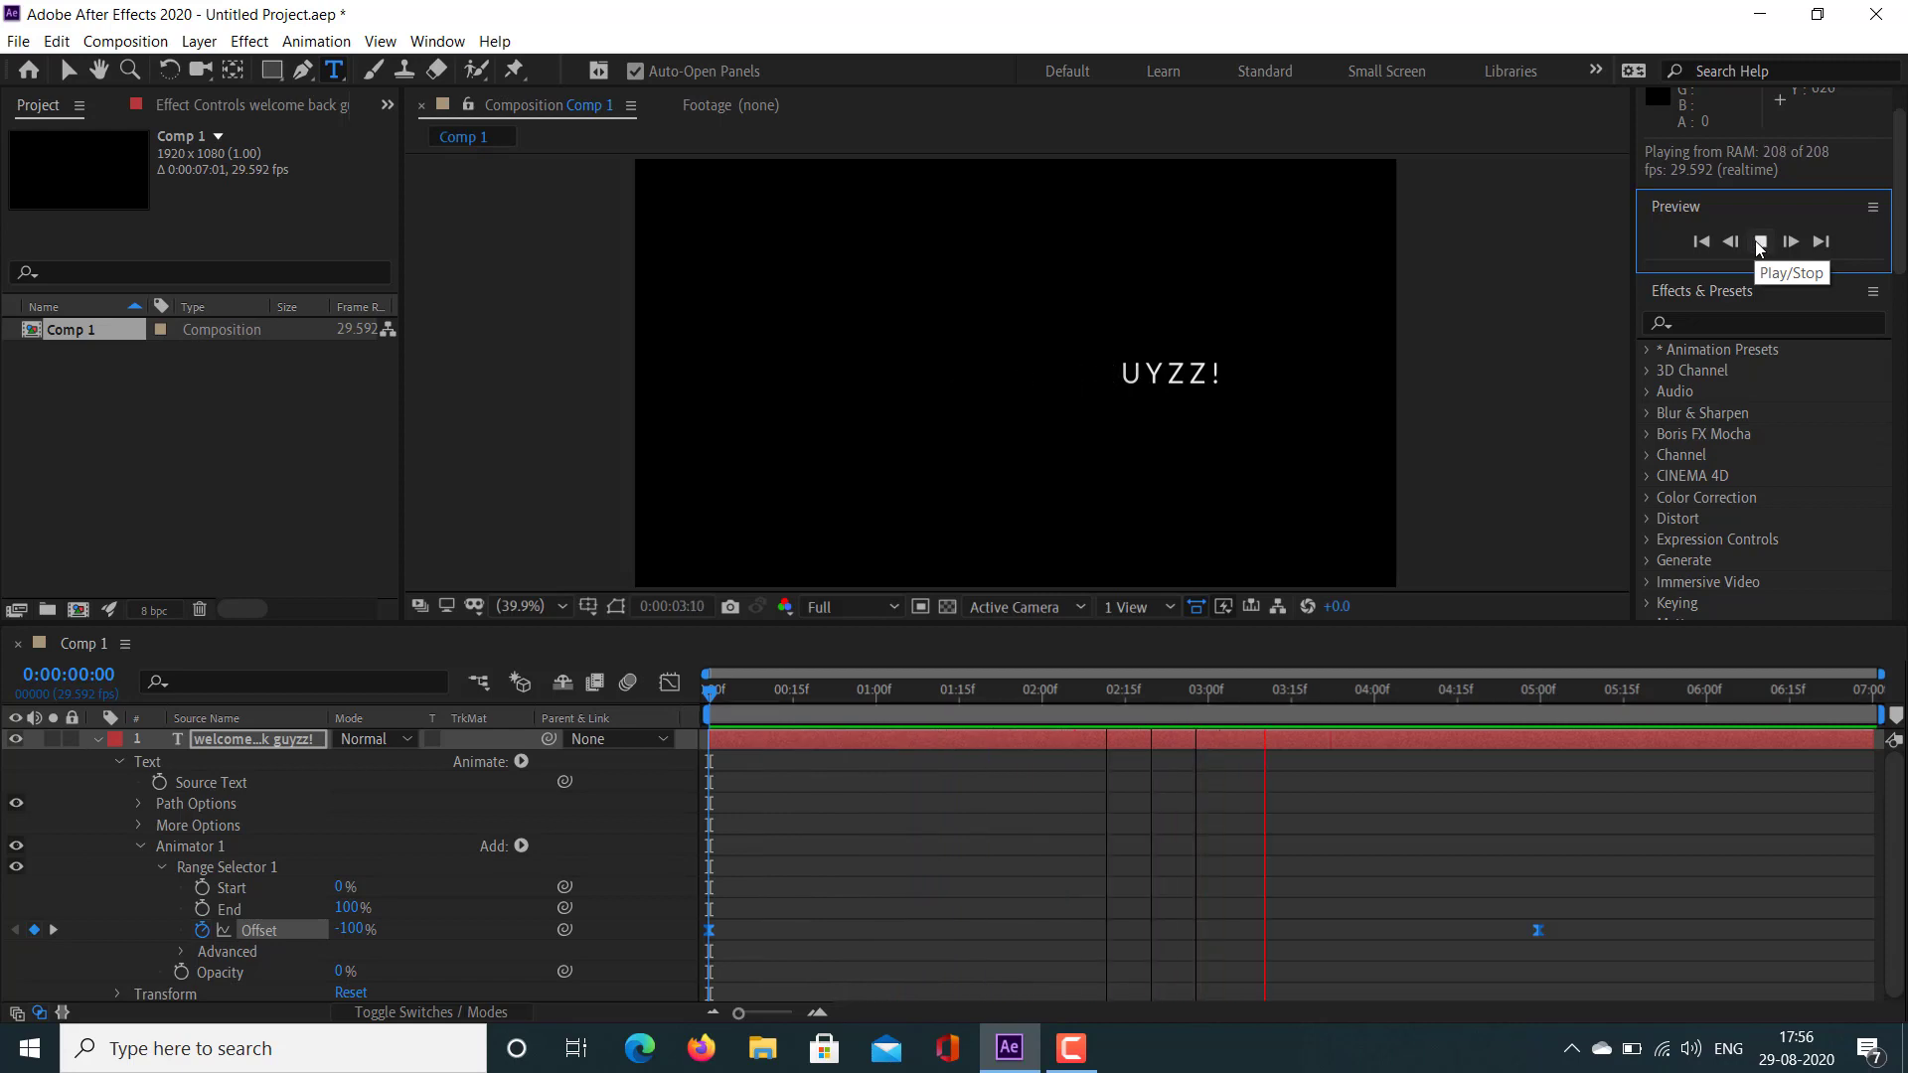
{"action": "left_click", "coordinate": [1760, 247]}
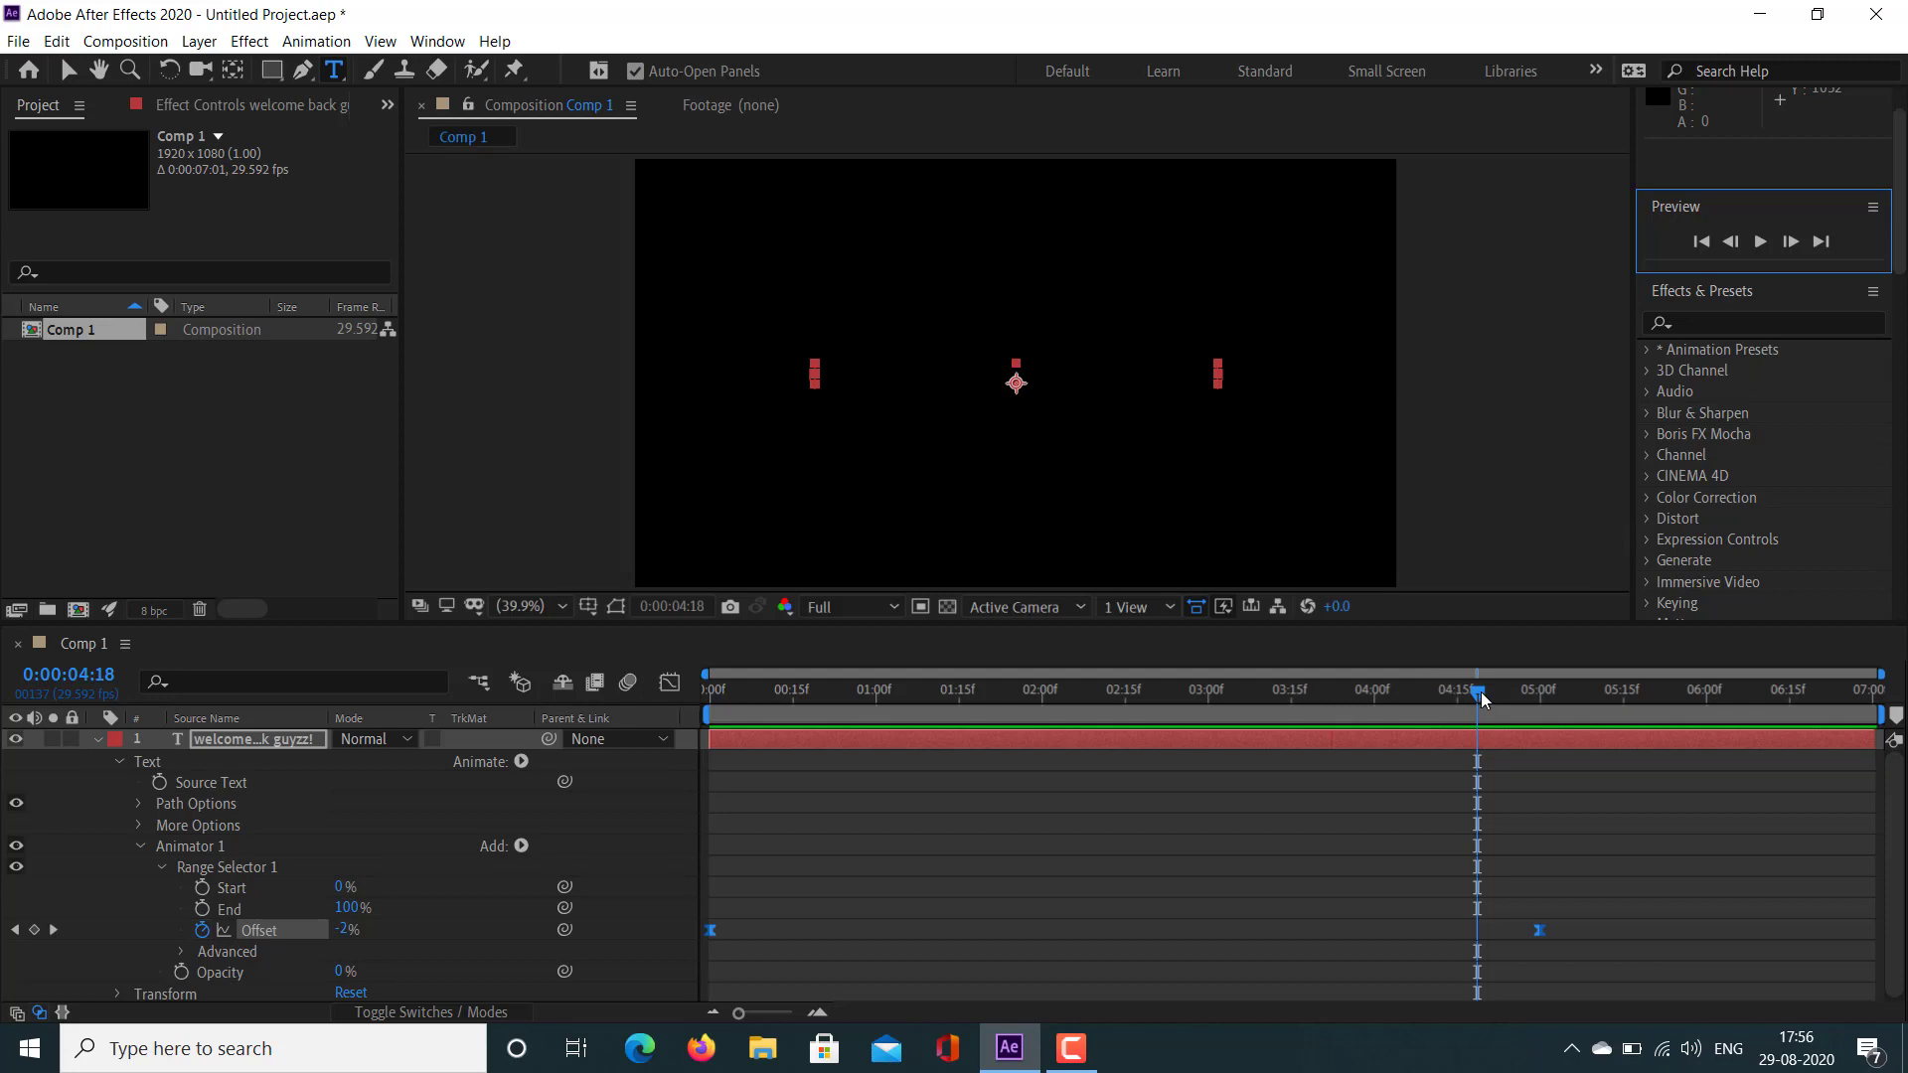
{"action": "left_click_drag", "start_coordinate": [1481, 698], "coordinate": [547, 716]}
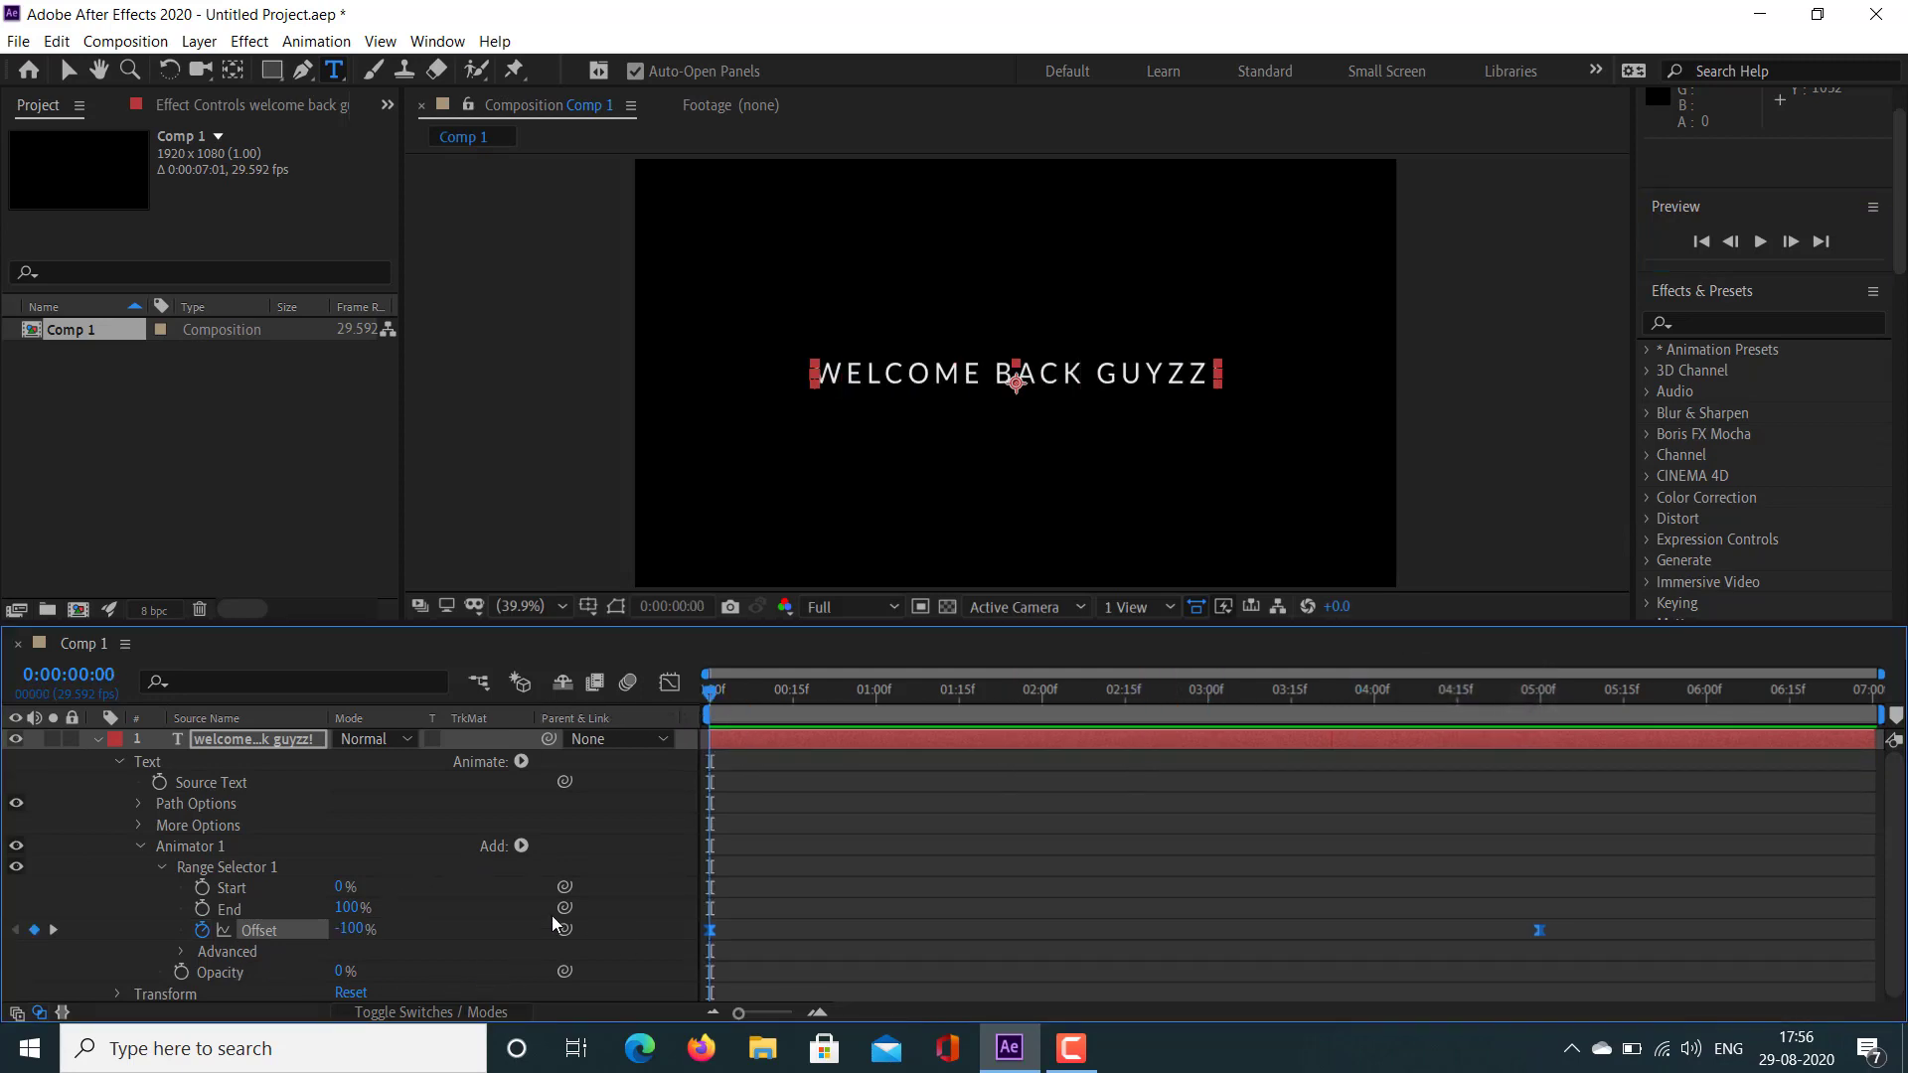
Step: Set the Shape of Animator 1's Range Selector to Ramp Up and preview the text animation
{"action": "scroll", "coordinate": [552, 924], "scroll_direction": "down", "scroll_amount": 1}
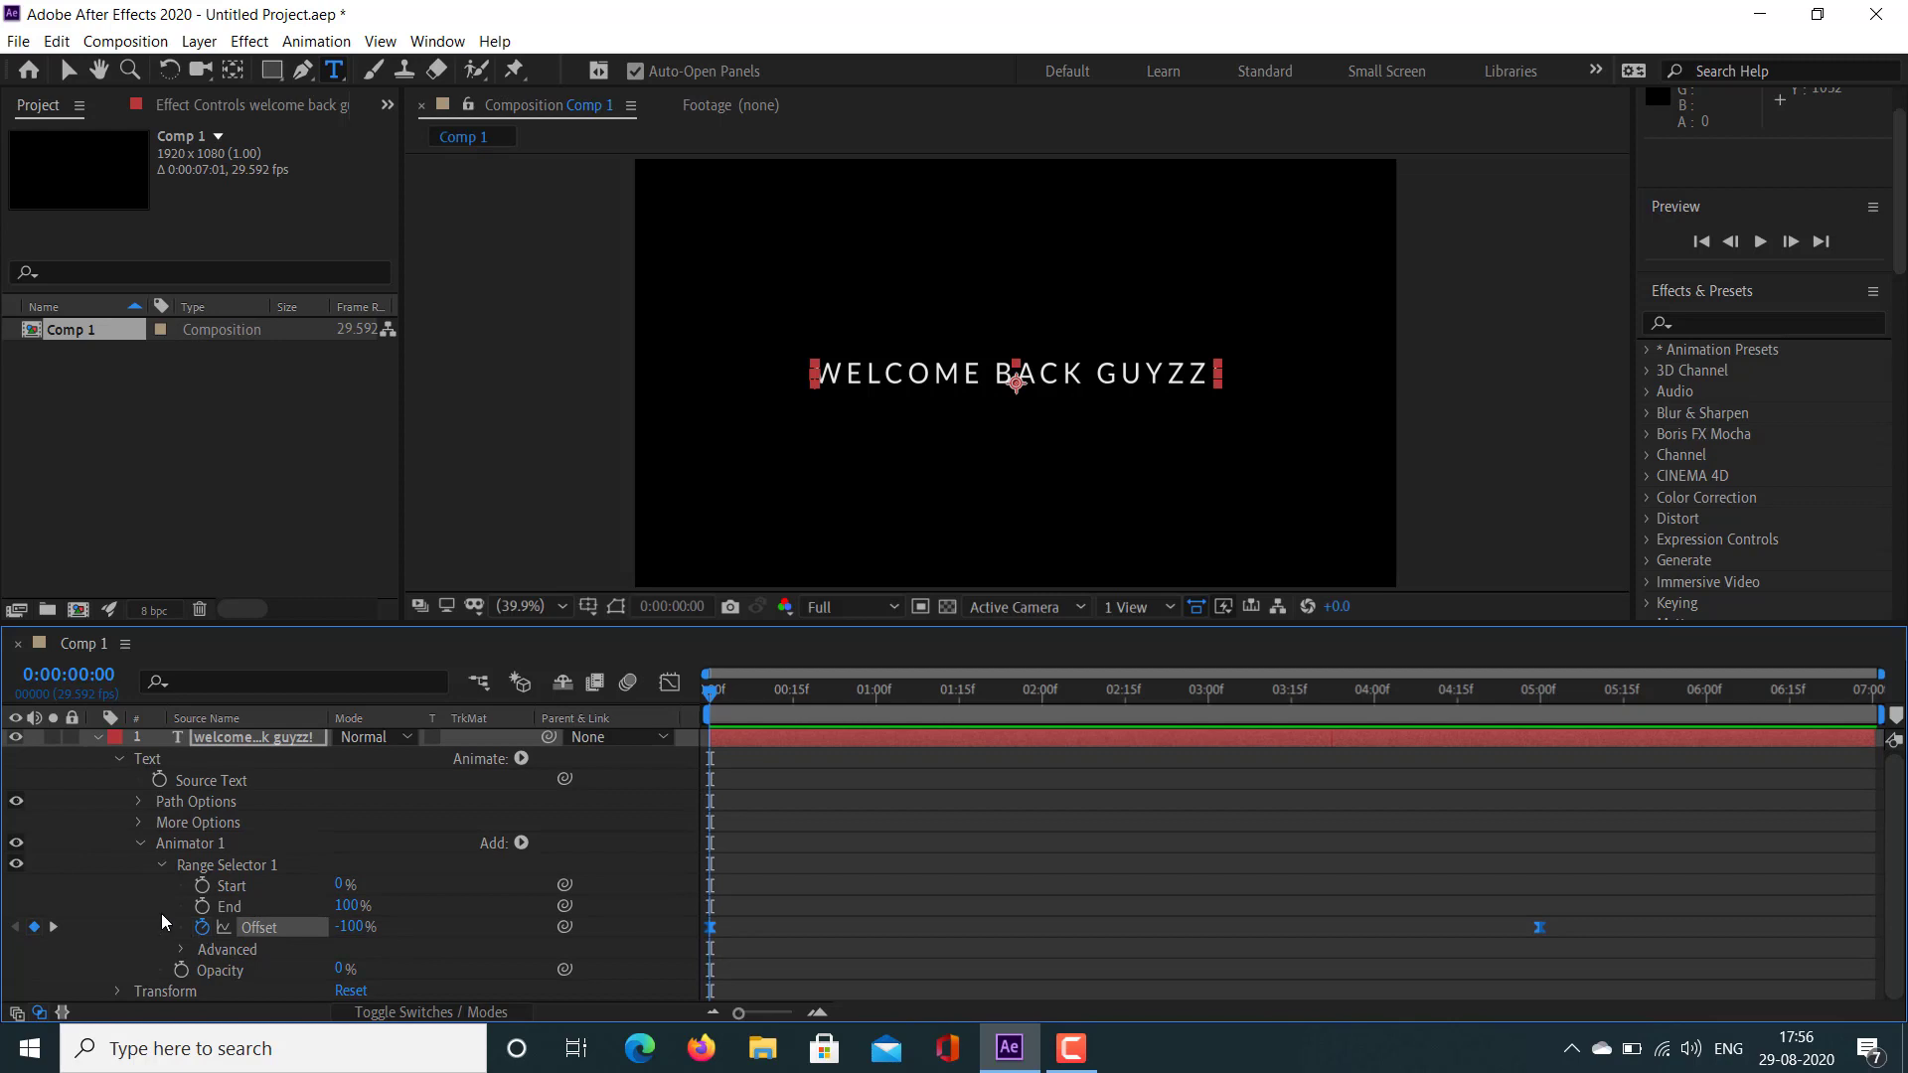
{"action": "left_click", "coordinate": [182, 950]}
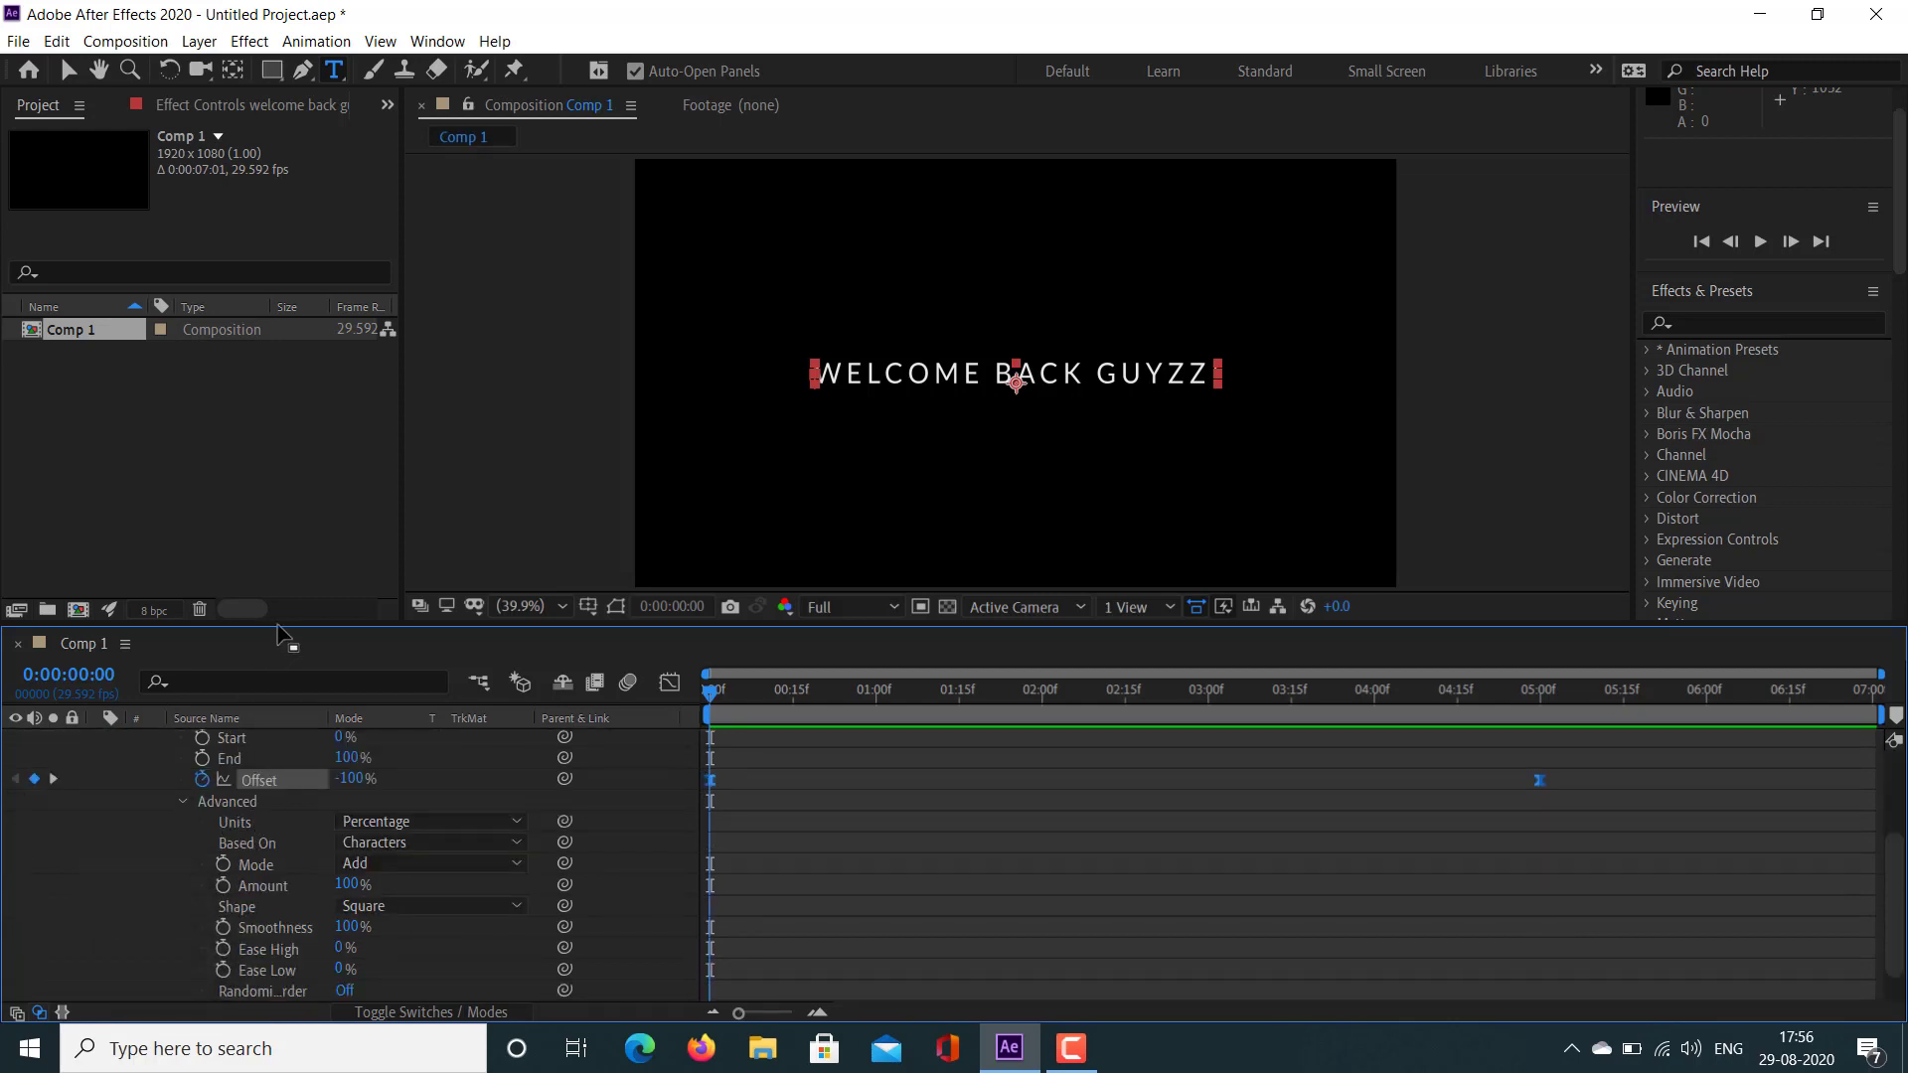
{"action": "left_click_drag", "start_coordinate": [279, 628], "coordinate": [320, 574]}
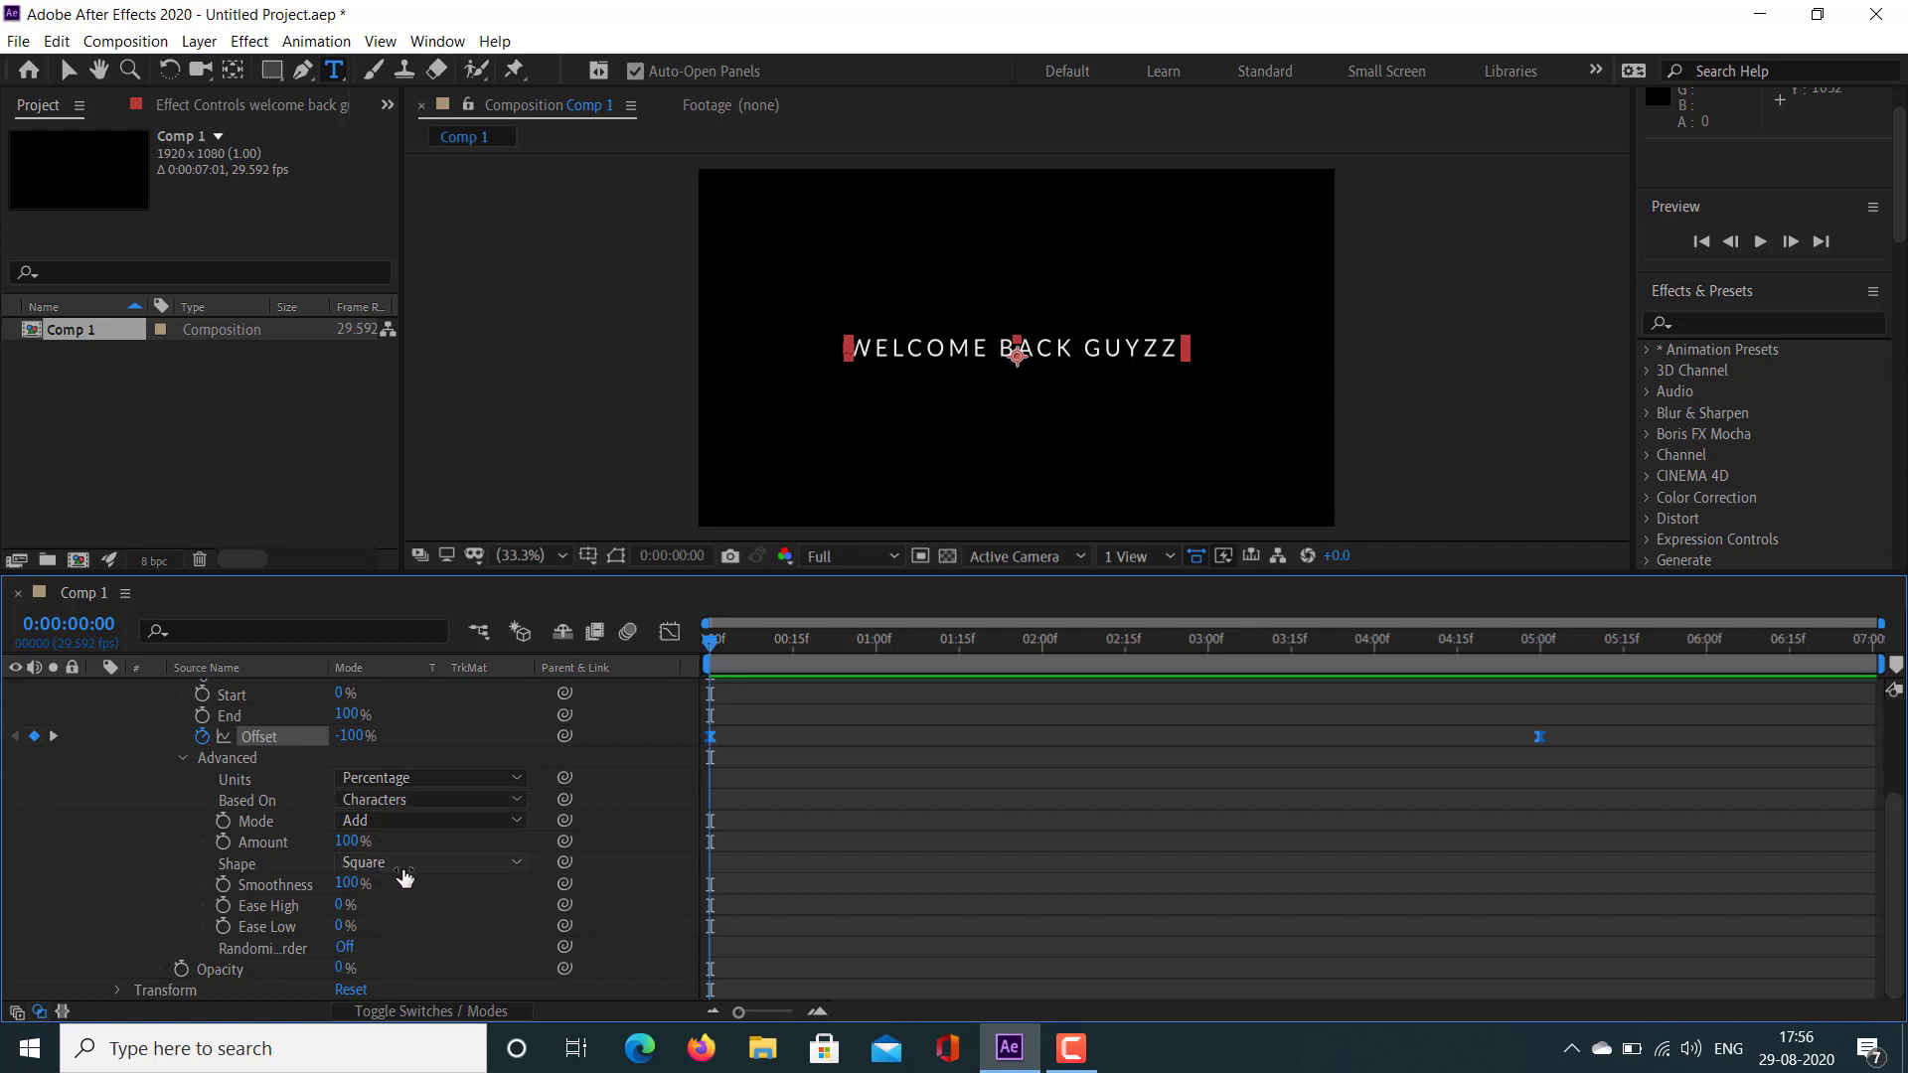
{"action": "left_click", "coordinate": [425, 871]}
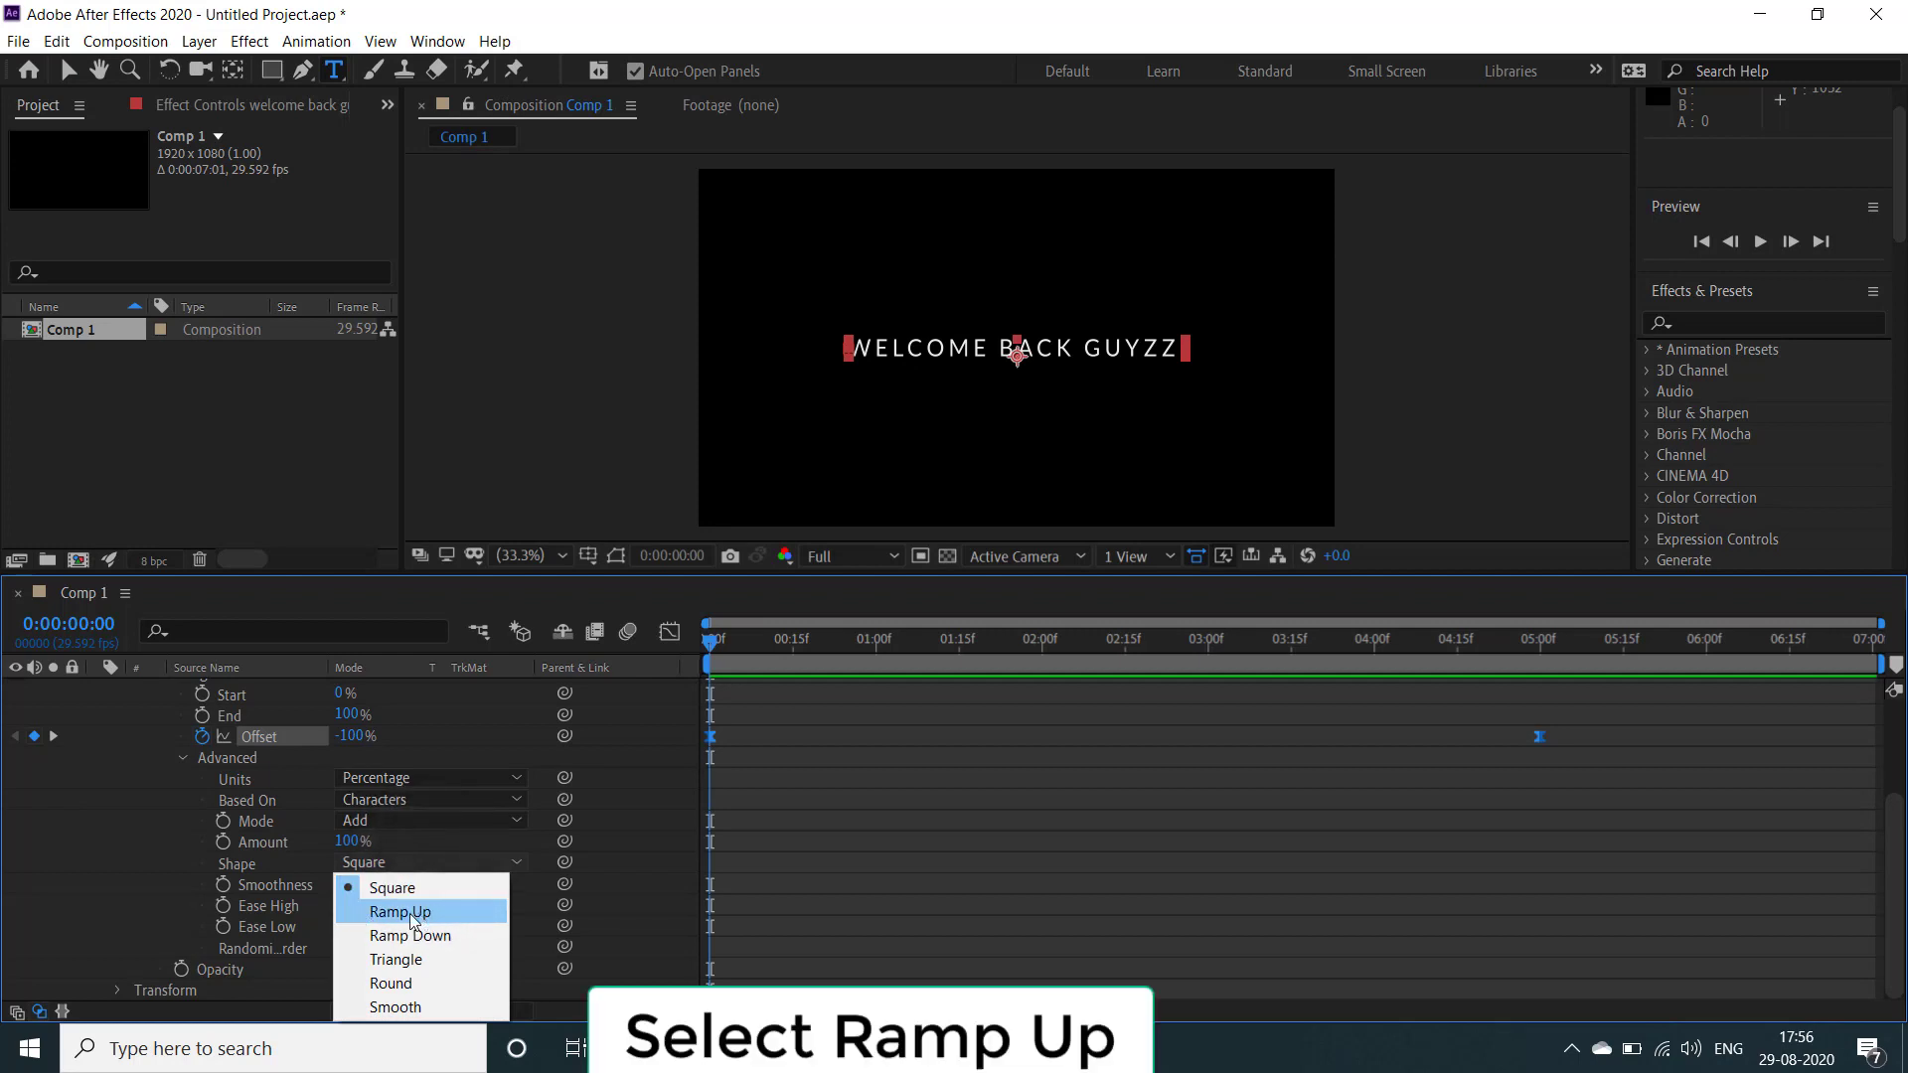
{"action": "left_click", "coordinate": [417, 912]}
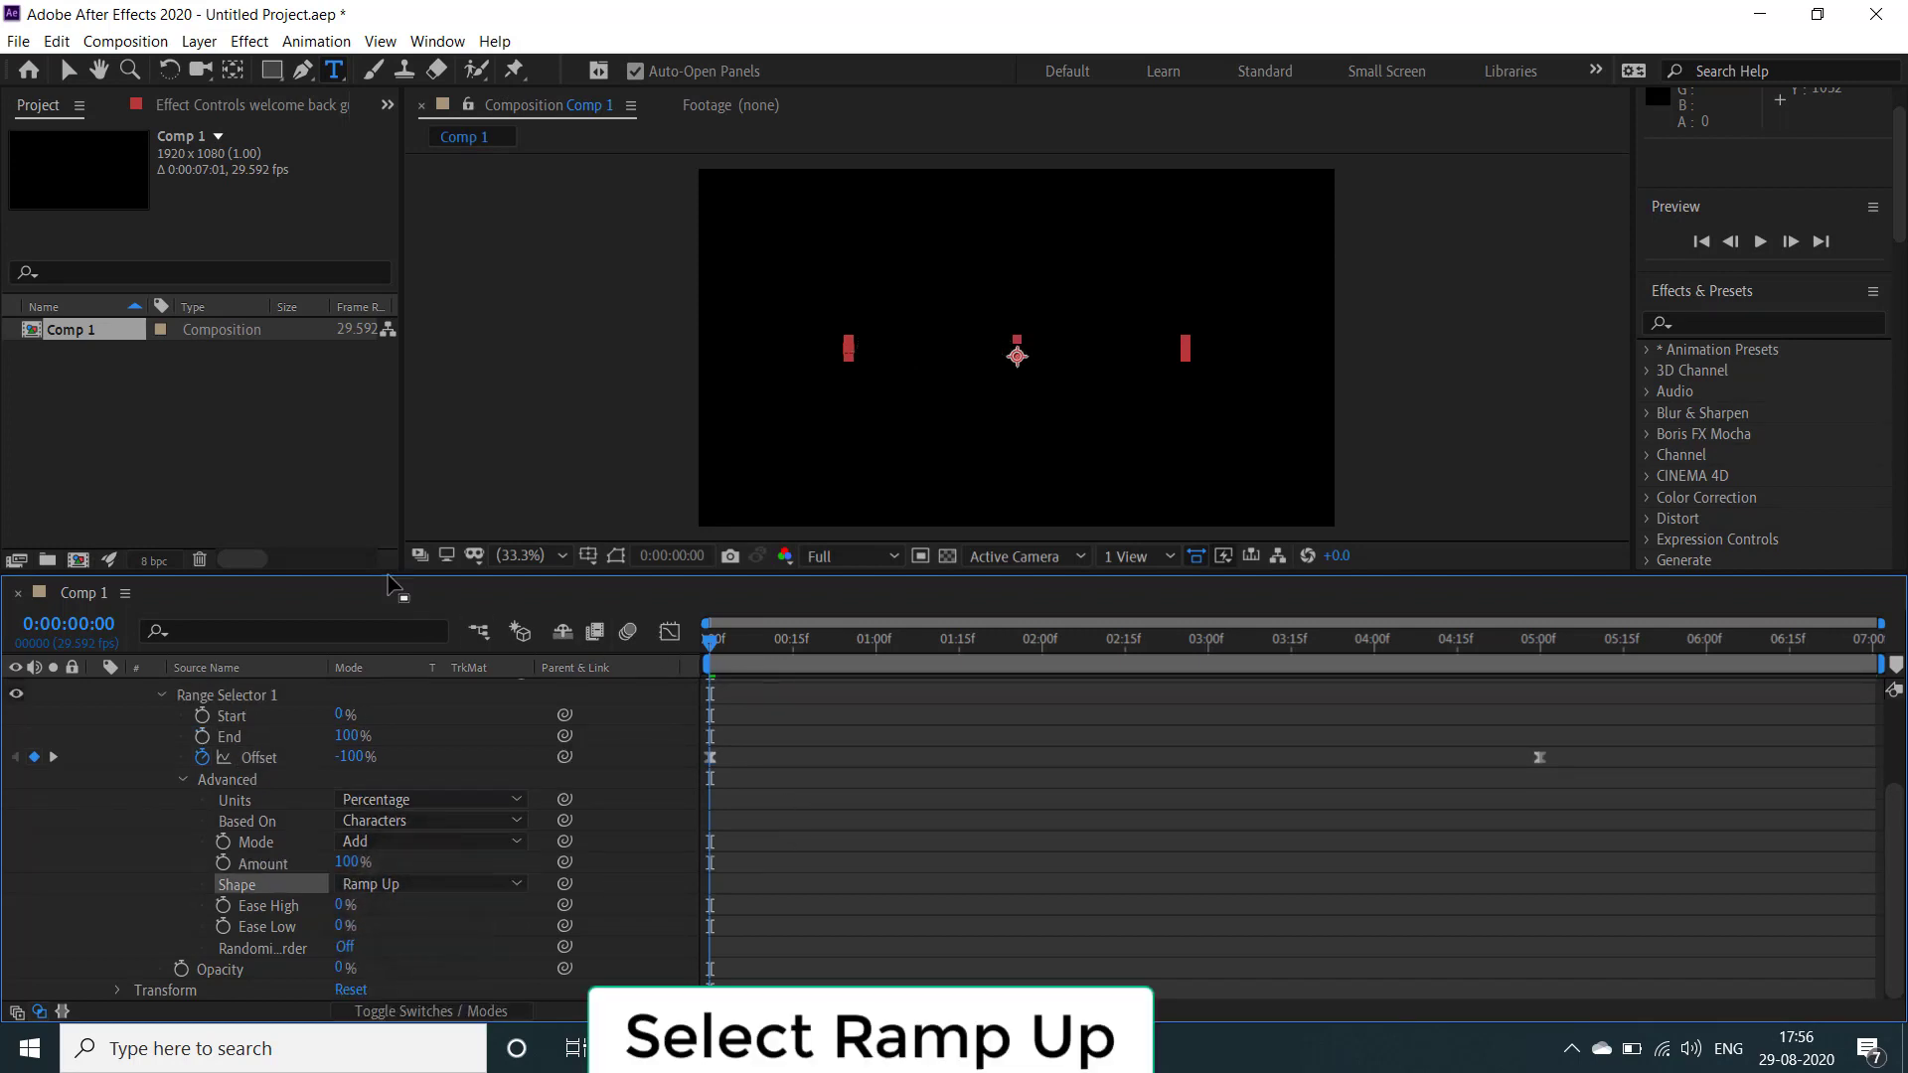
{"action": "left_click_drag", "start_coordinate": [387, 581], "coordinate": [403, 781]}
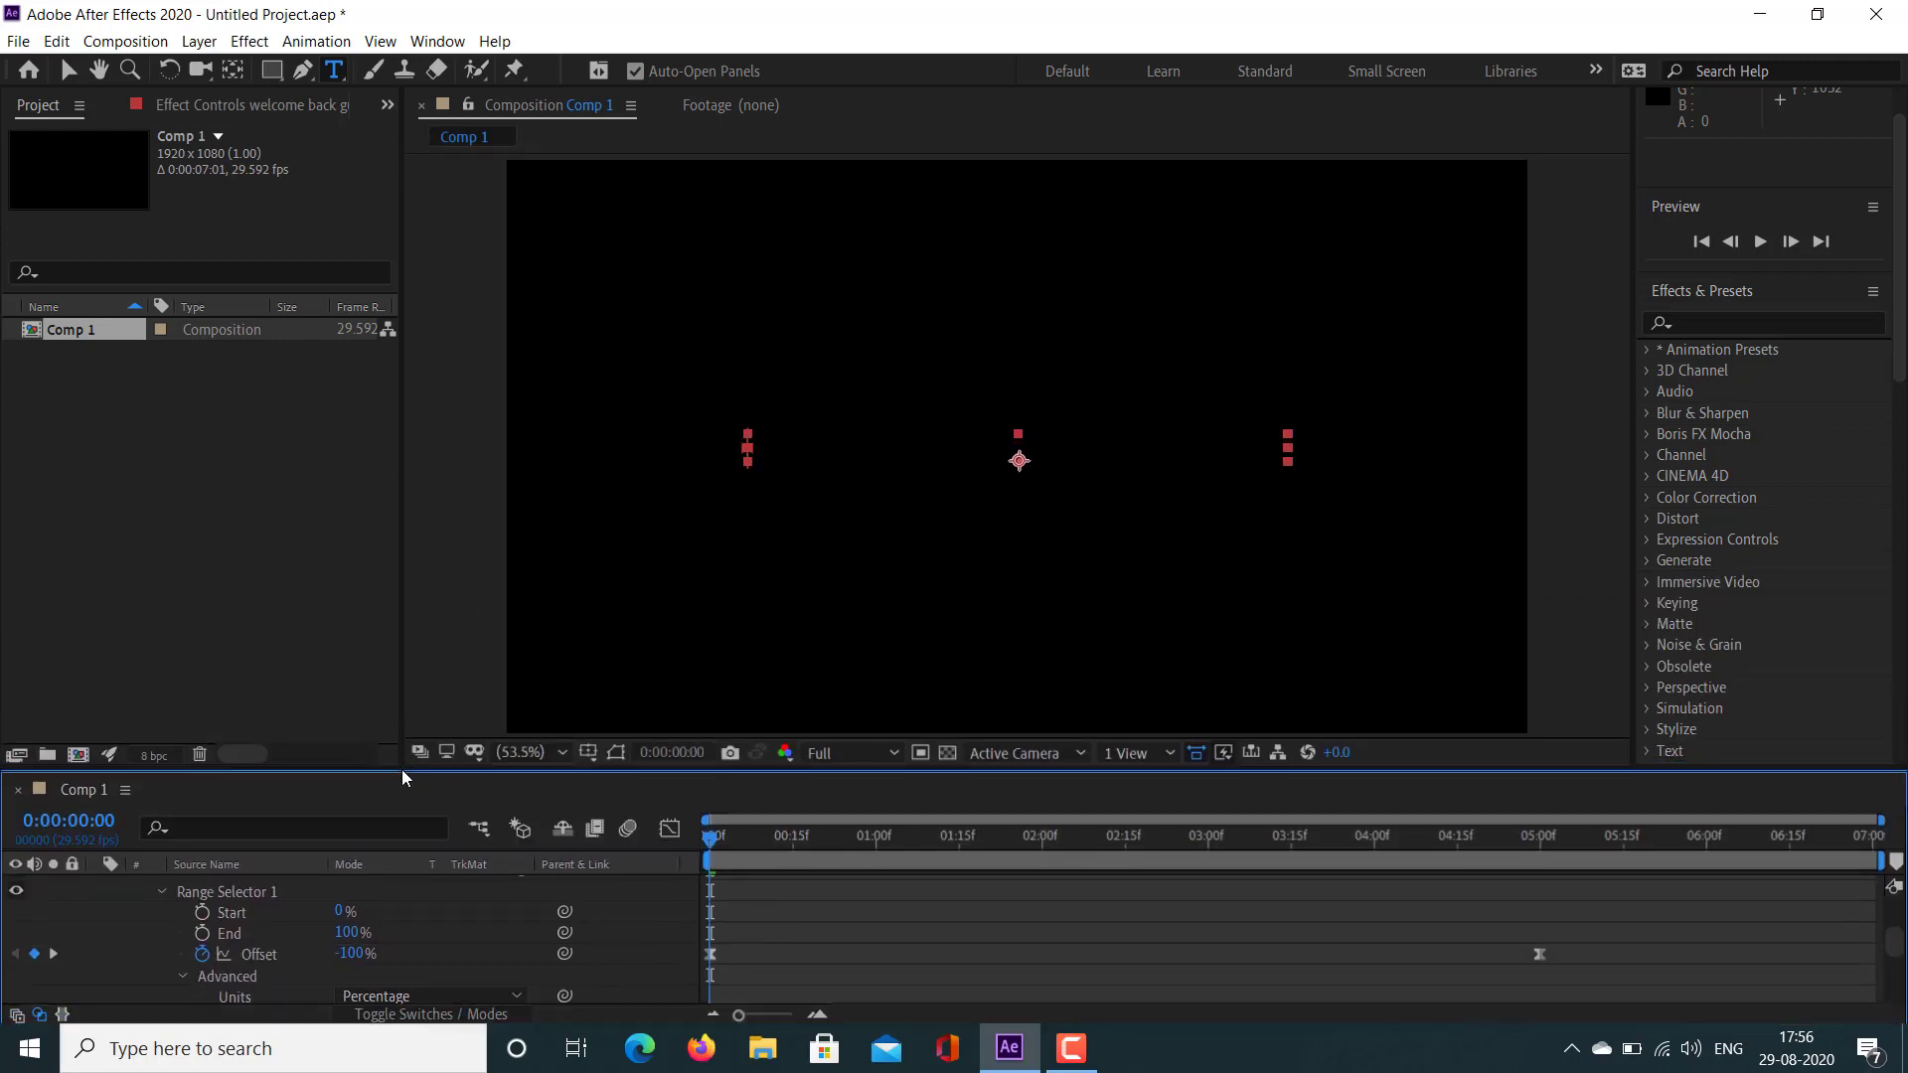
{"action": "left_click", "coordinate": [1759, 244]}
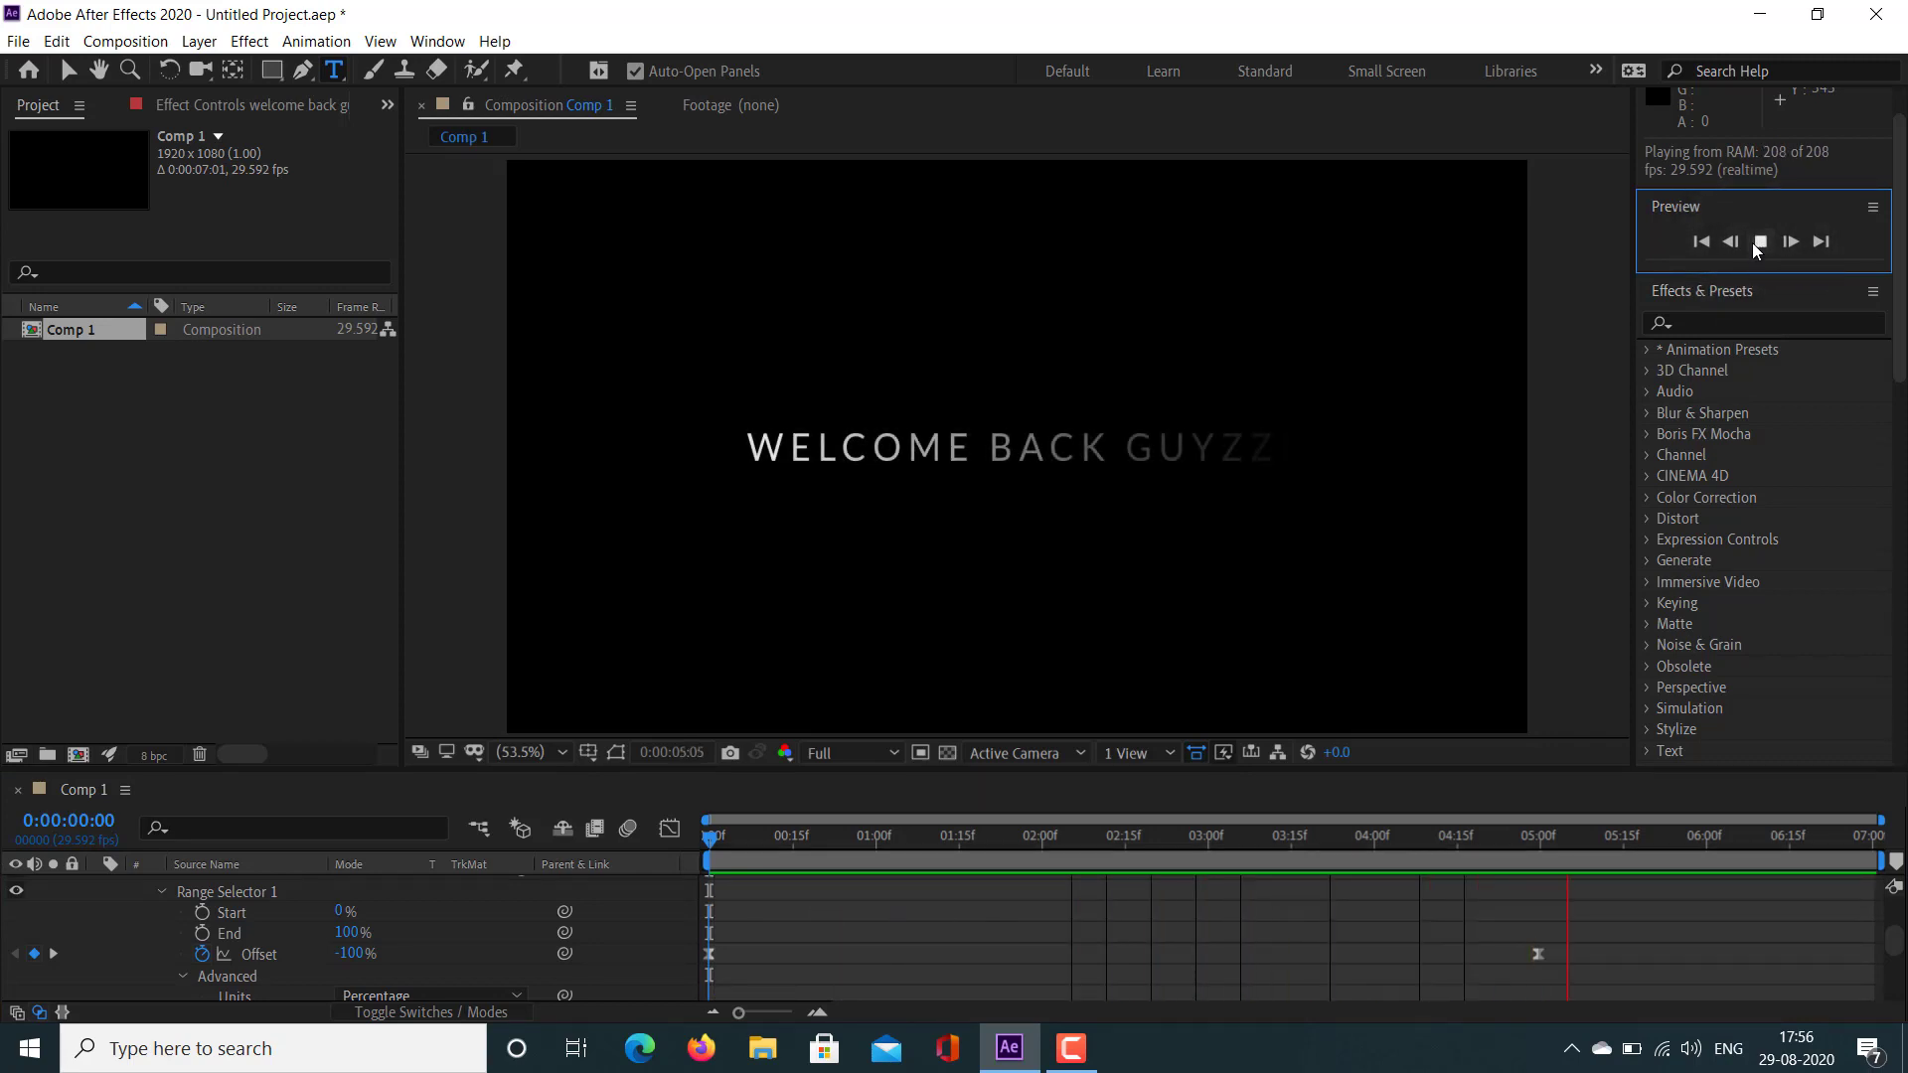
Step: Set the Offset keyframe at 0:00:05:00 to 100%
{"action": "left_click", "coordinate": [1557, 862]}
{"action": "left_click_drag", "start_coordinate": [1557, 862], "coordinate": [1539, 862]}
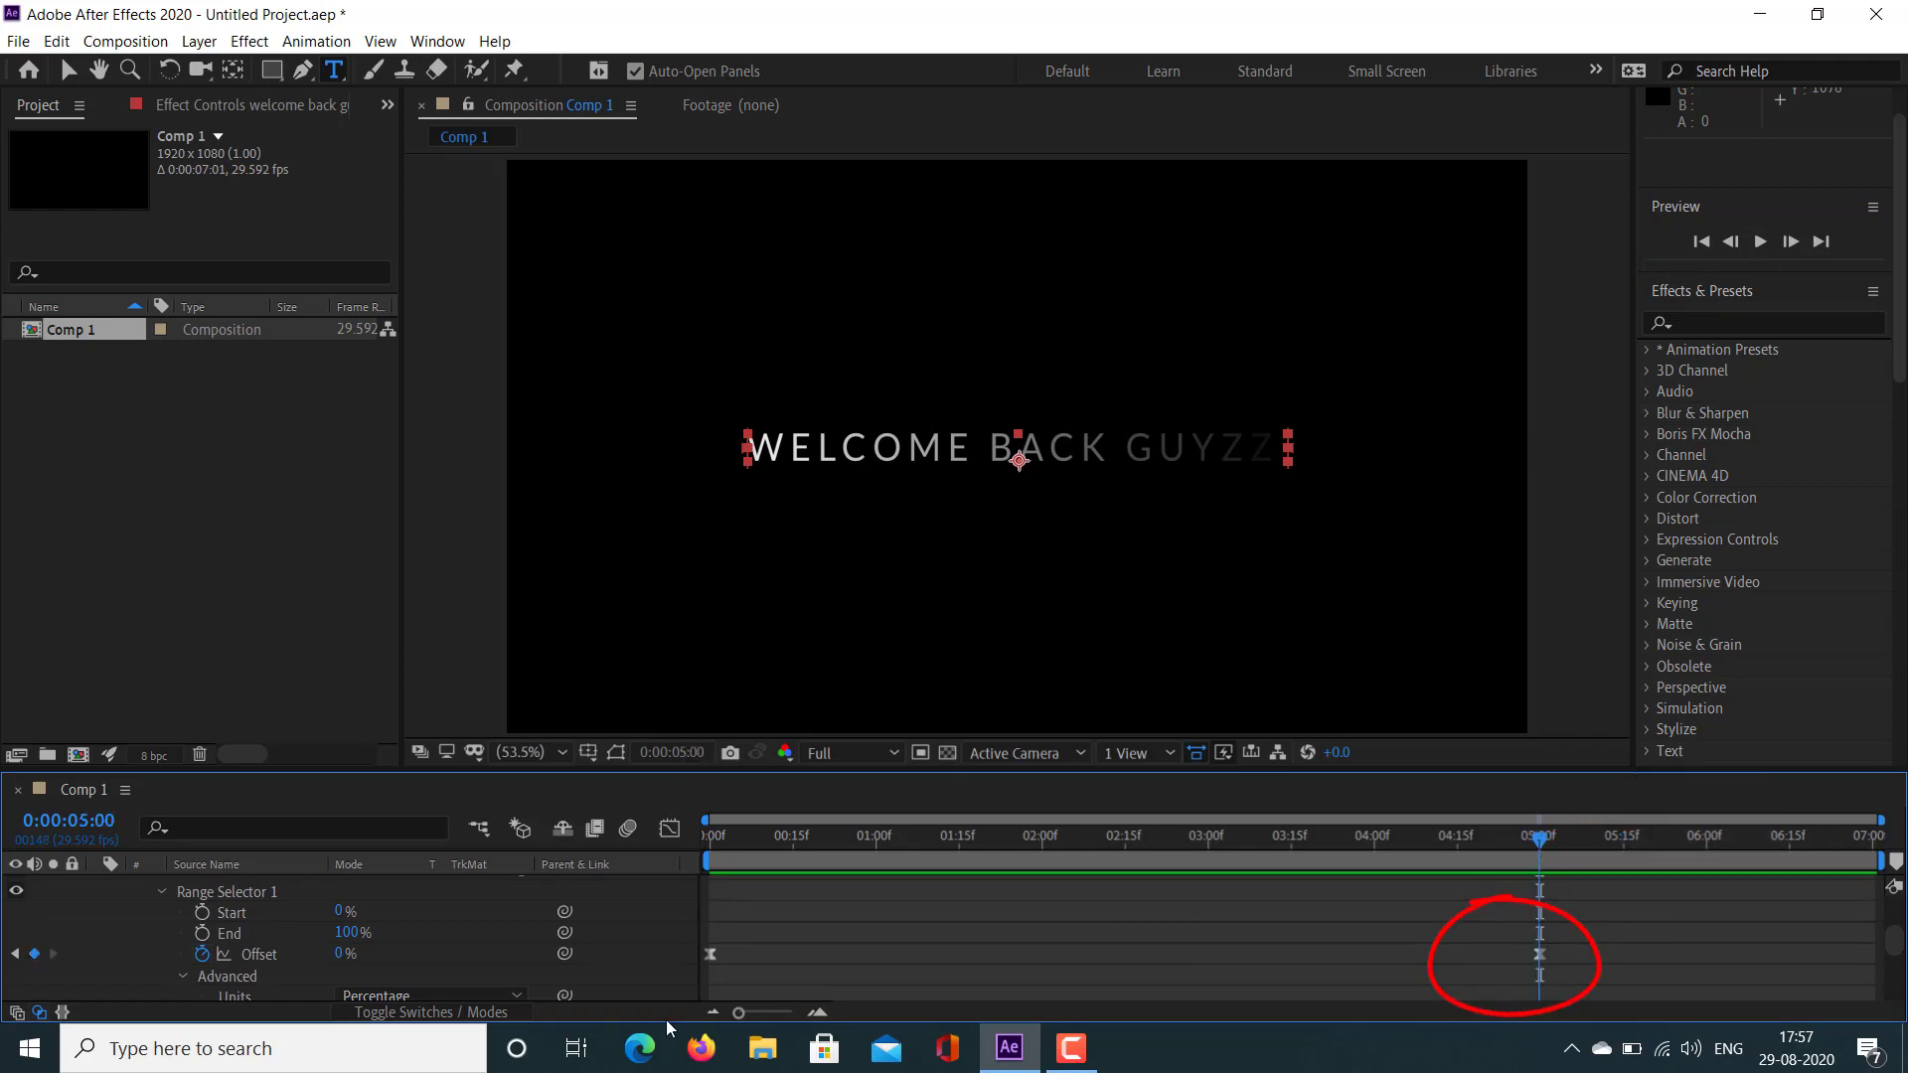
{"action": "scroll", "coordinate": [467, 996], "scroll_direction": "down", "scroll_amount": 2}
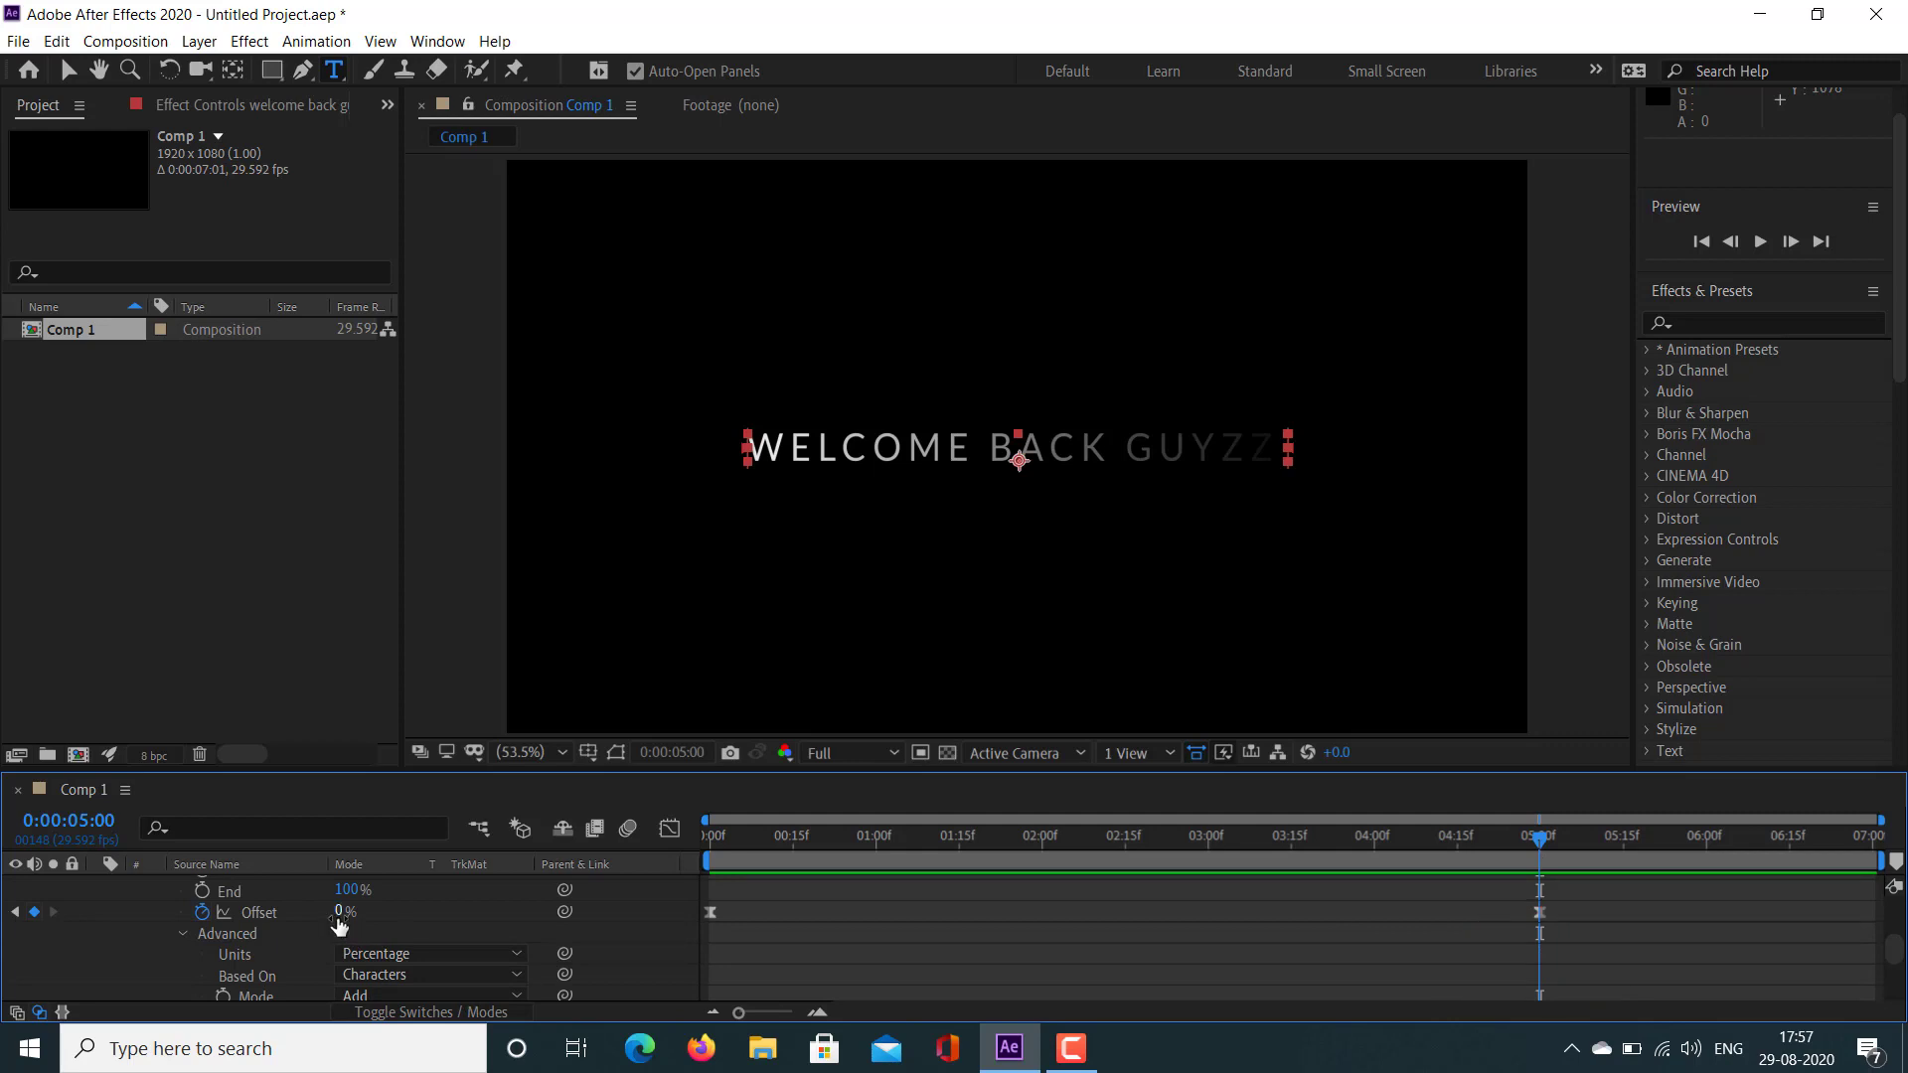
{"action": "left_click_drag", "start_coordinate": [345, 912], "coordinate": [481, 913]}
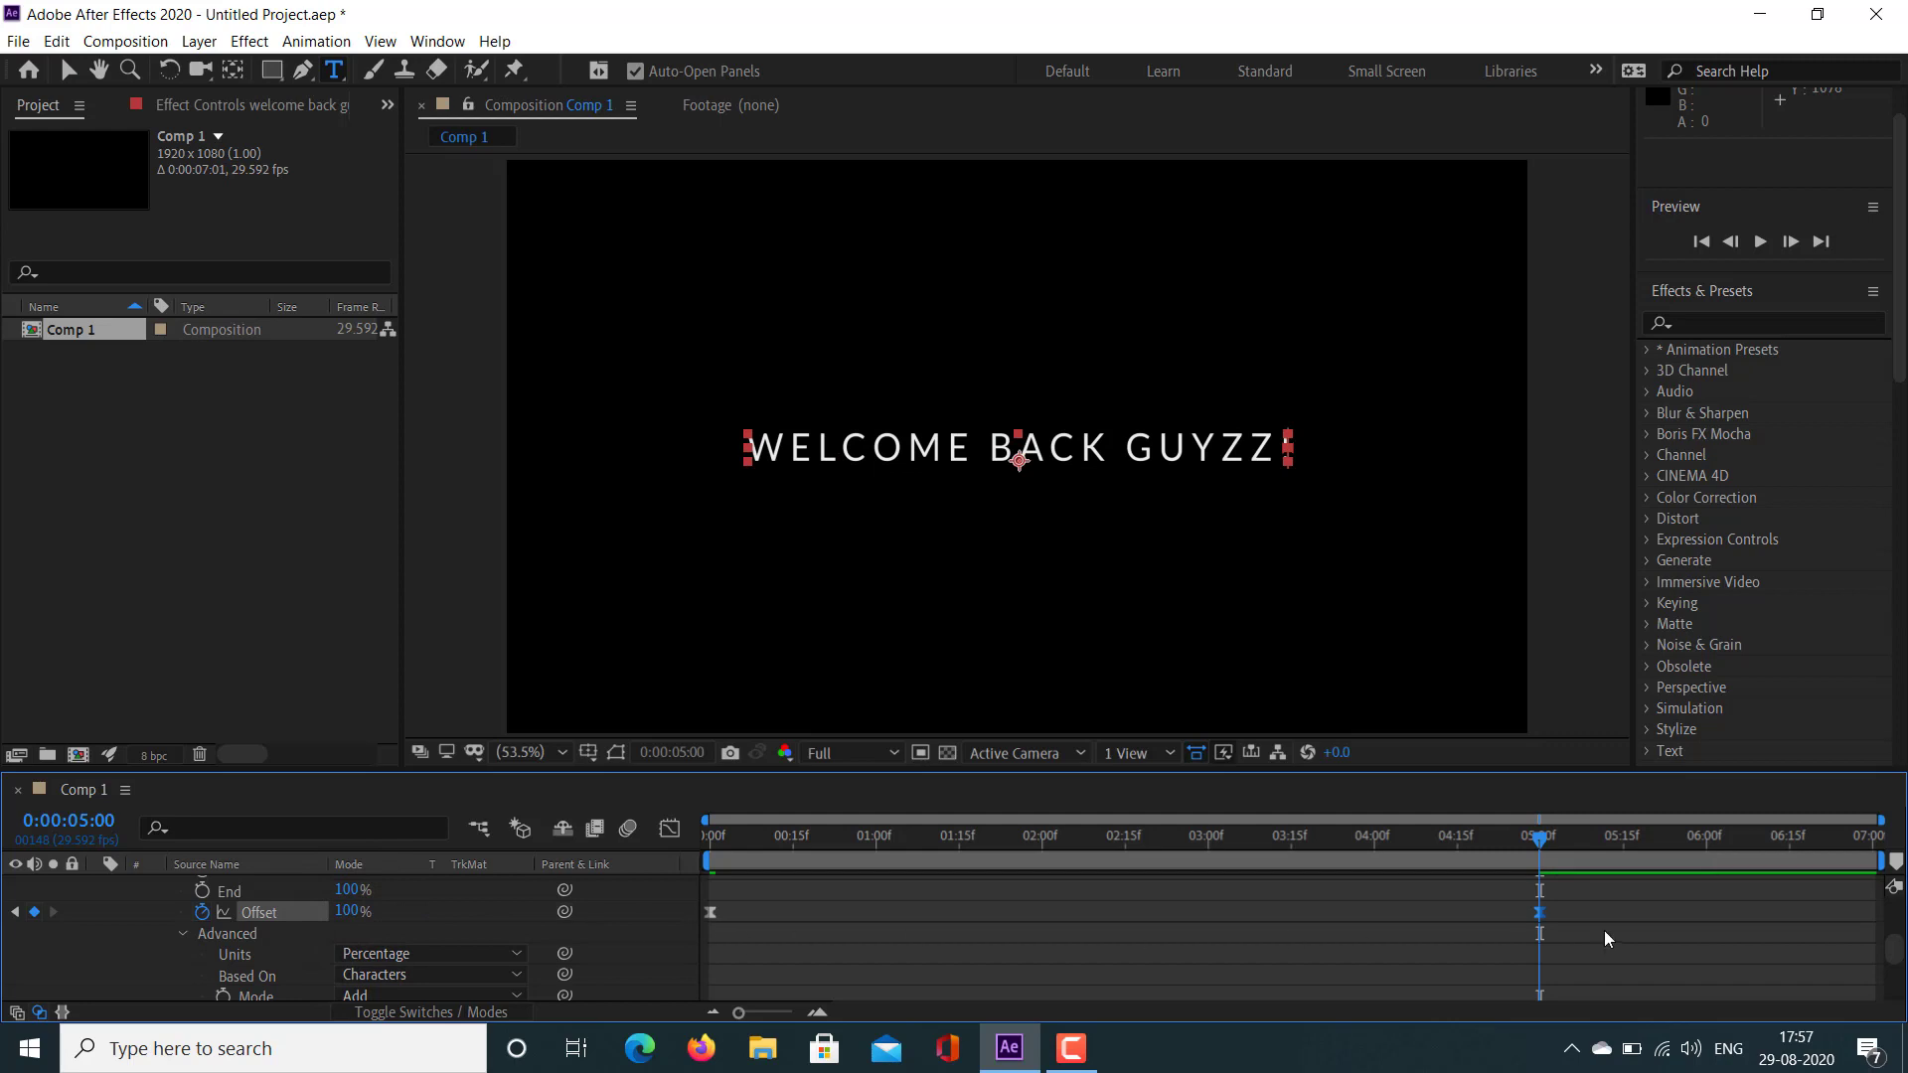
Step: Play back the reveal animation from 0:00:00:00 to check the Ramp Up shape with the new end Offset
{"action": "left_click_drag", "start_coordinate": [1518, 849], "coordinate": [687, 884]}
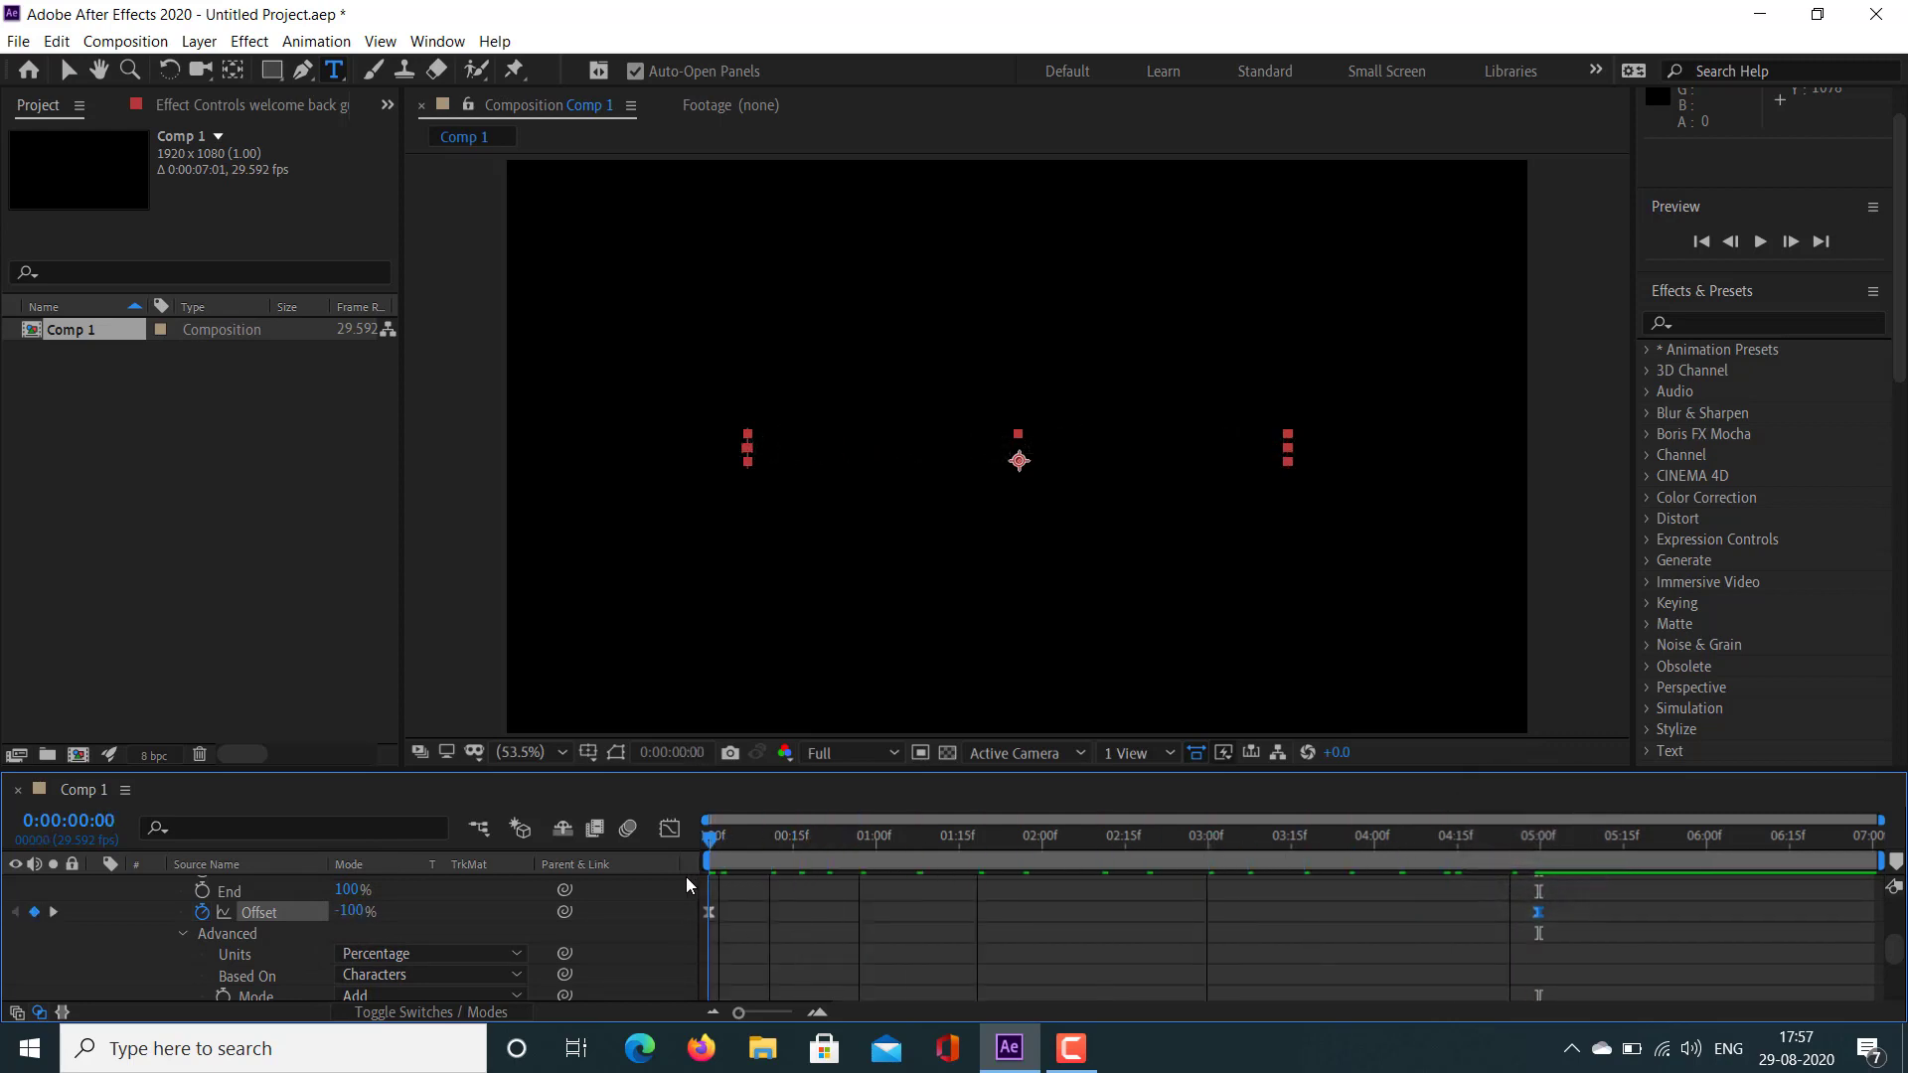
{"action": "left_click", "coordinate": [1758, 241]}
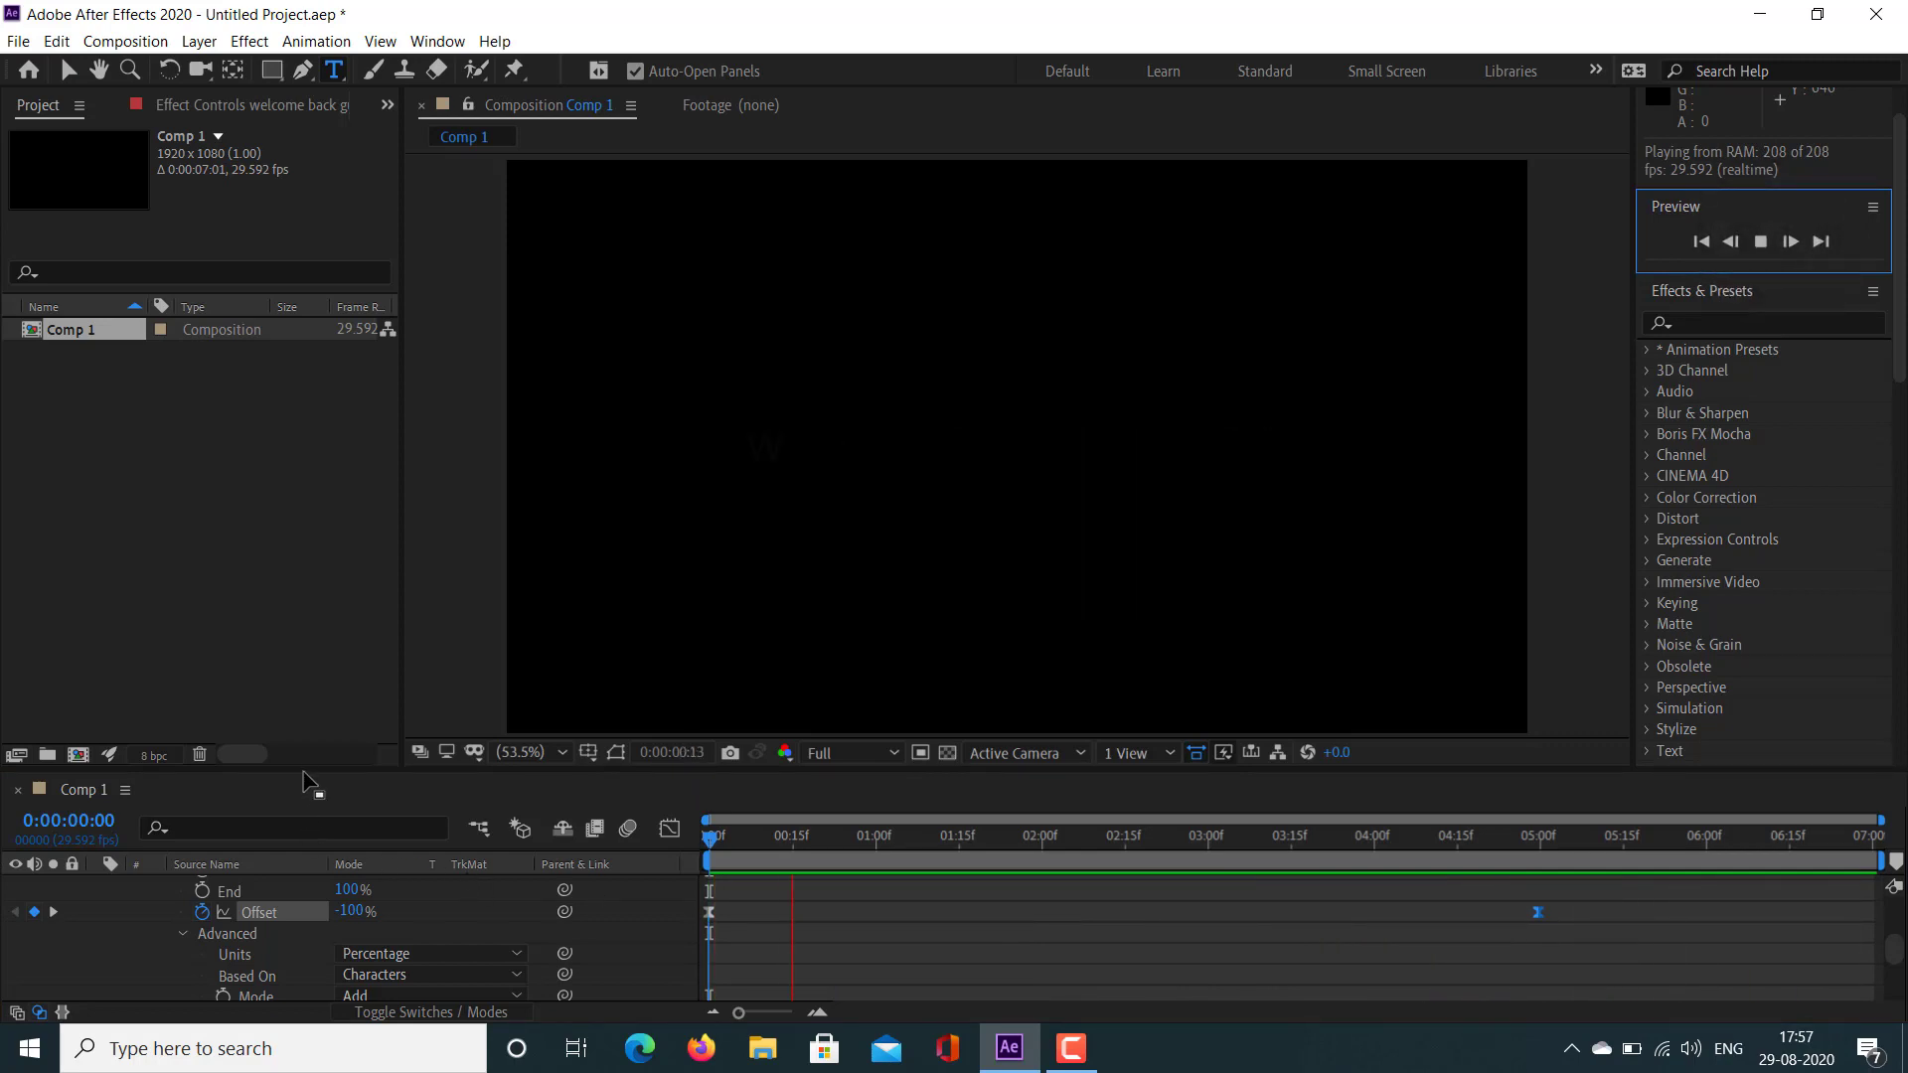
{"action": "left_click_drag", "start_coordinate": [304, 775], "coordinate": [336, 637]}
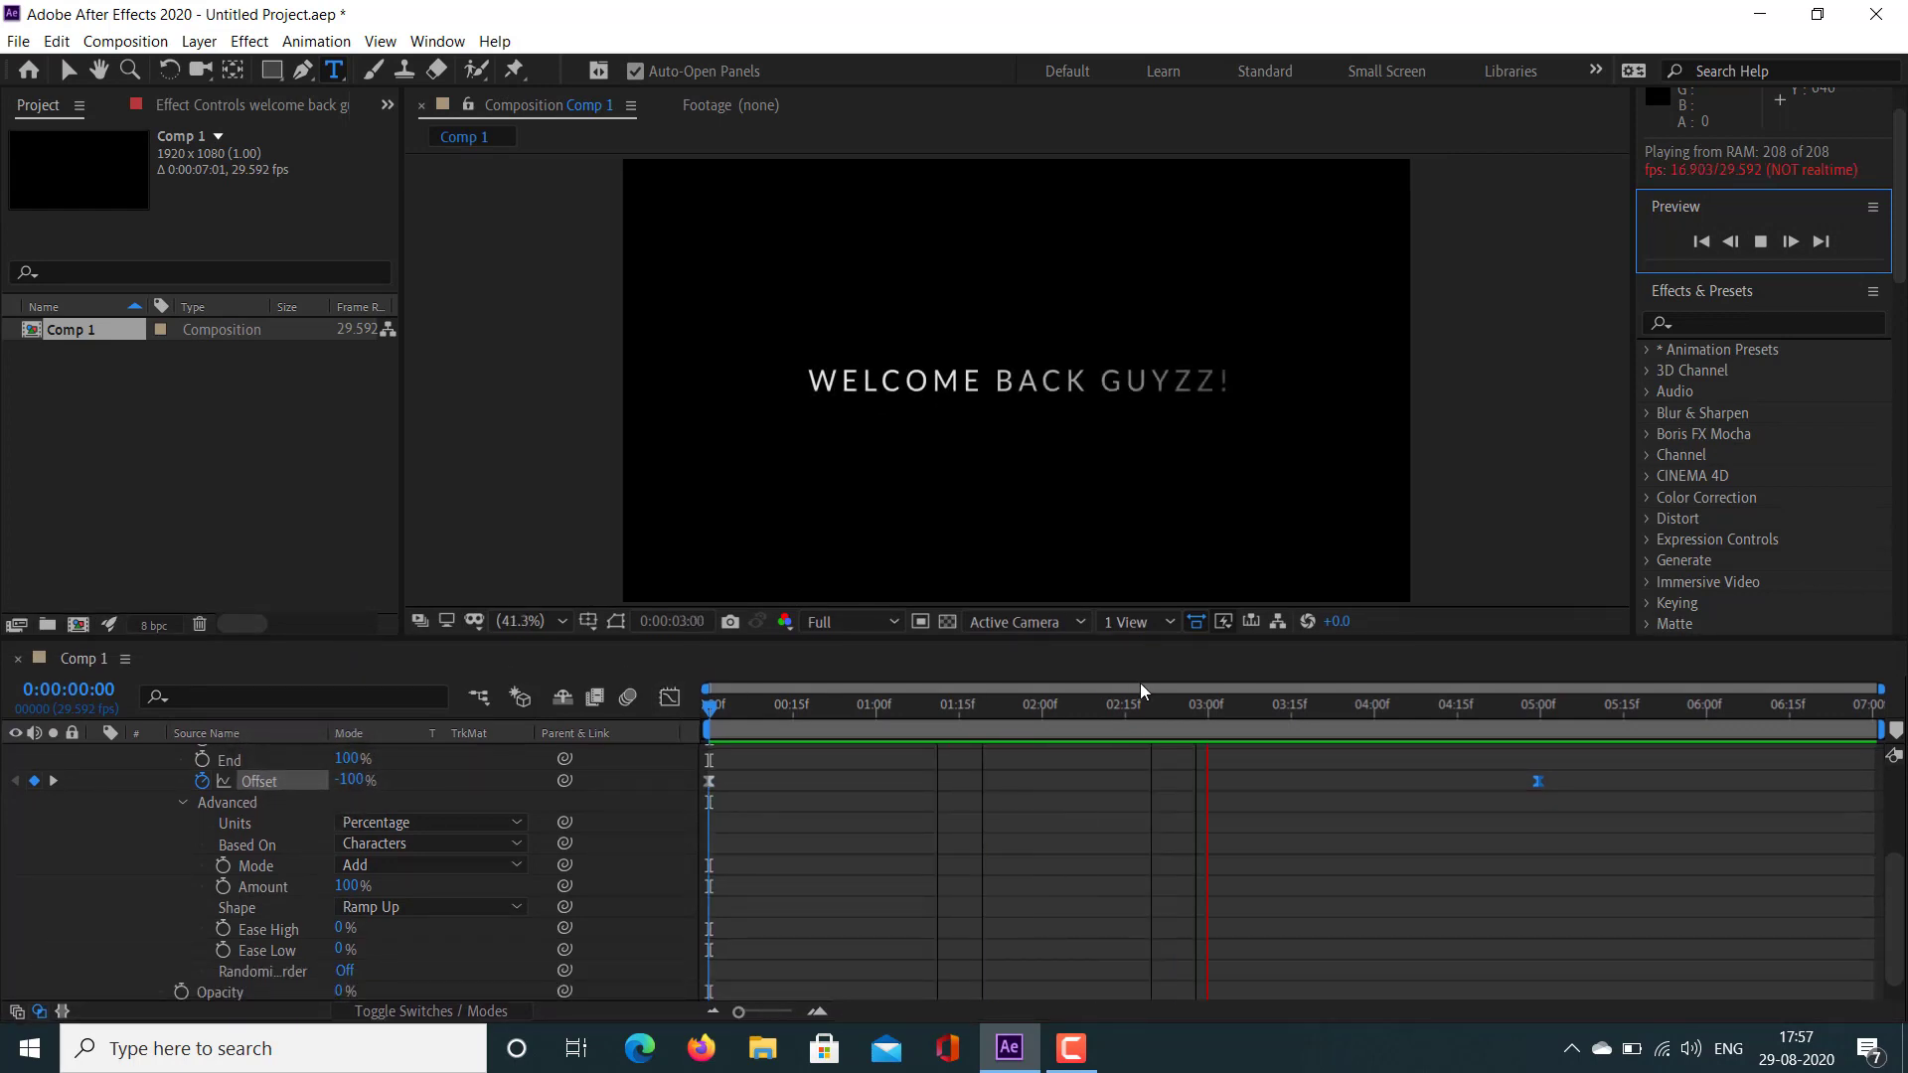
{"action": "scroll", "coordinate": [1212, 981], "scroll_direction": "up", "scroll_amount": 3}
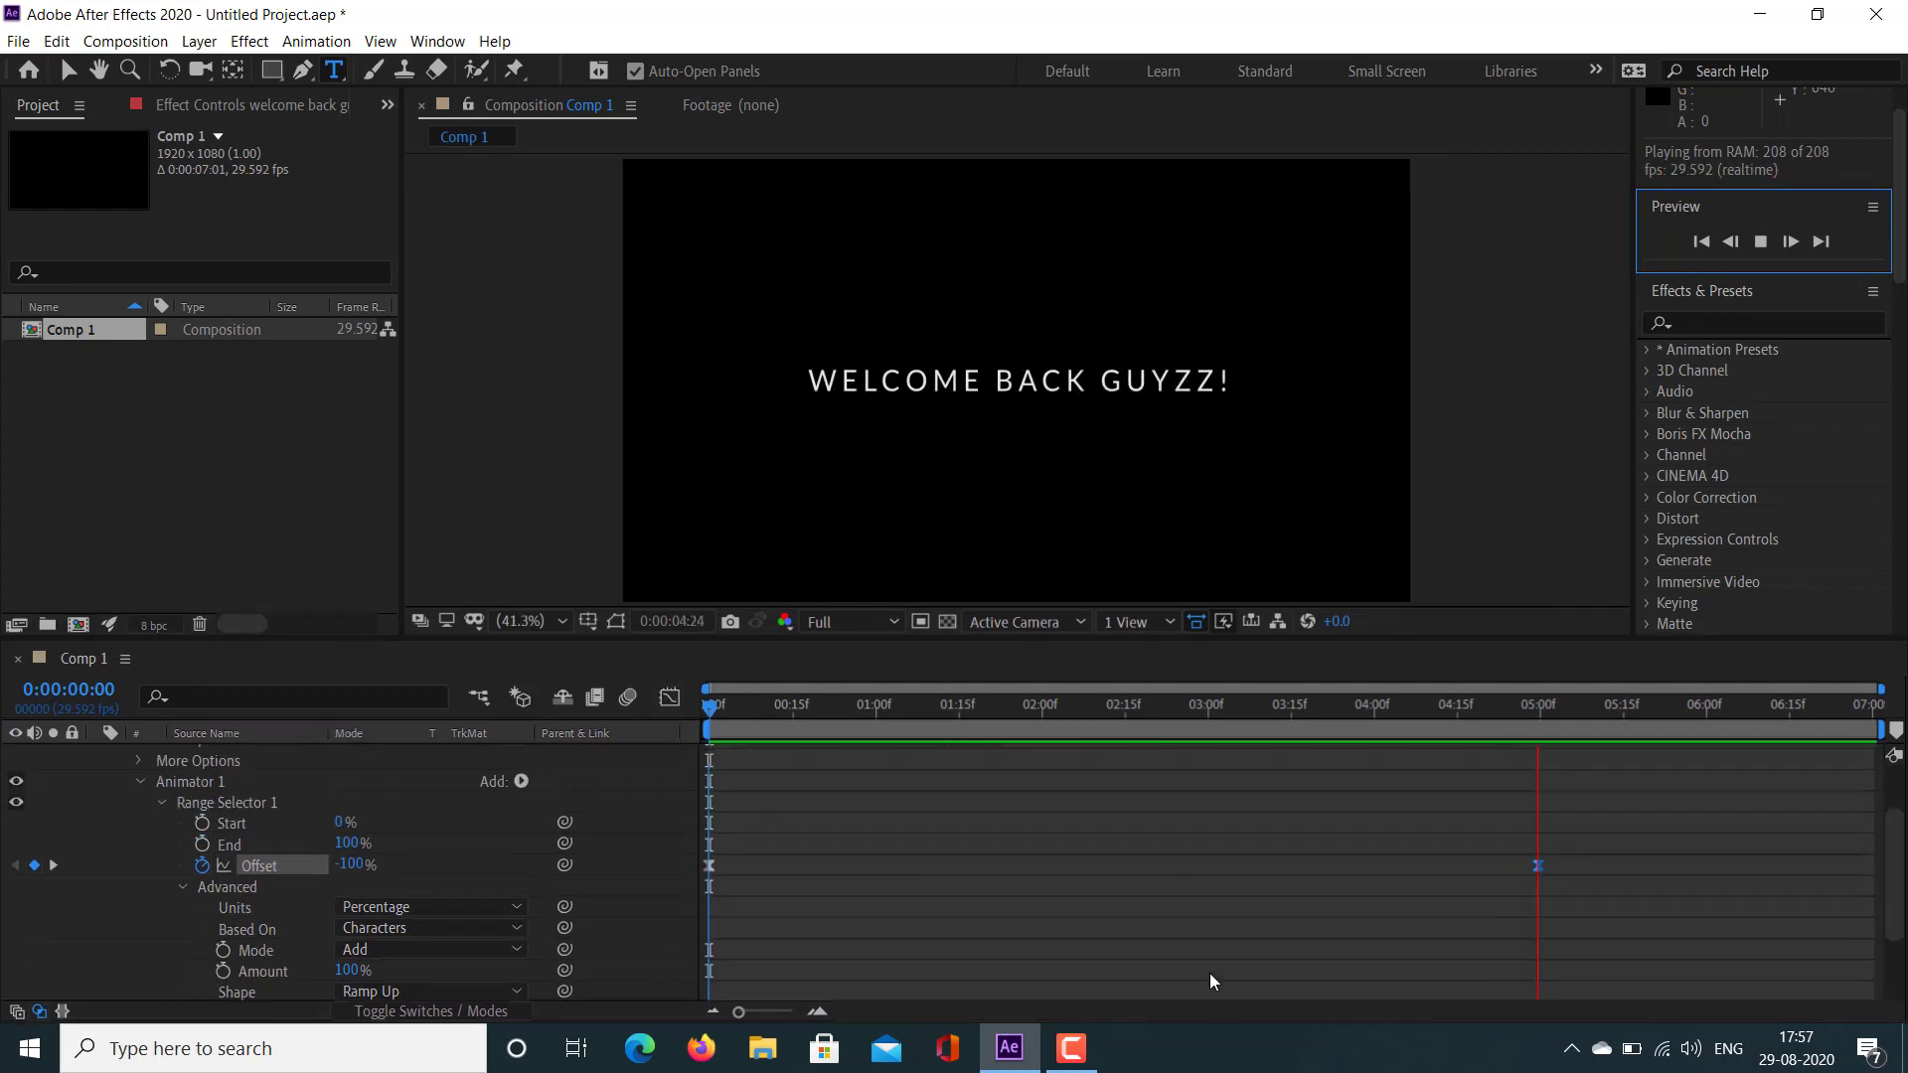
{"action": "left_click", "coordinate": [1239, 826]}
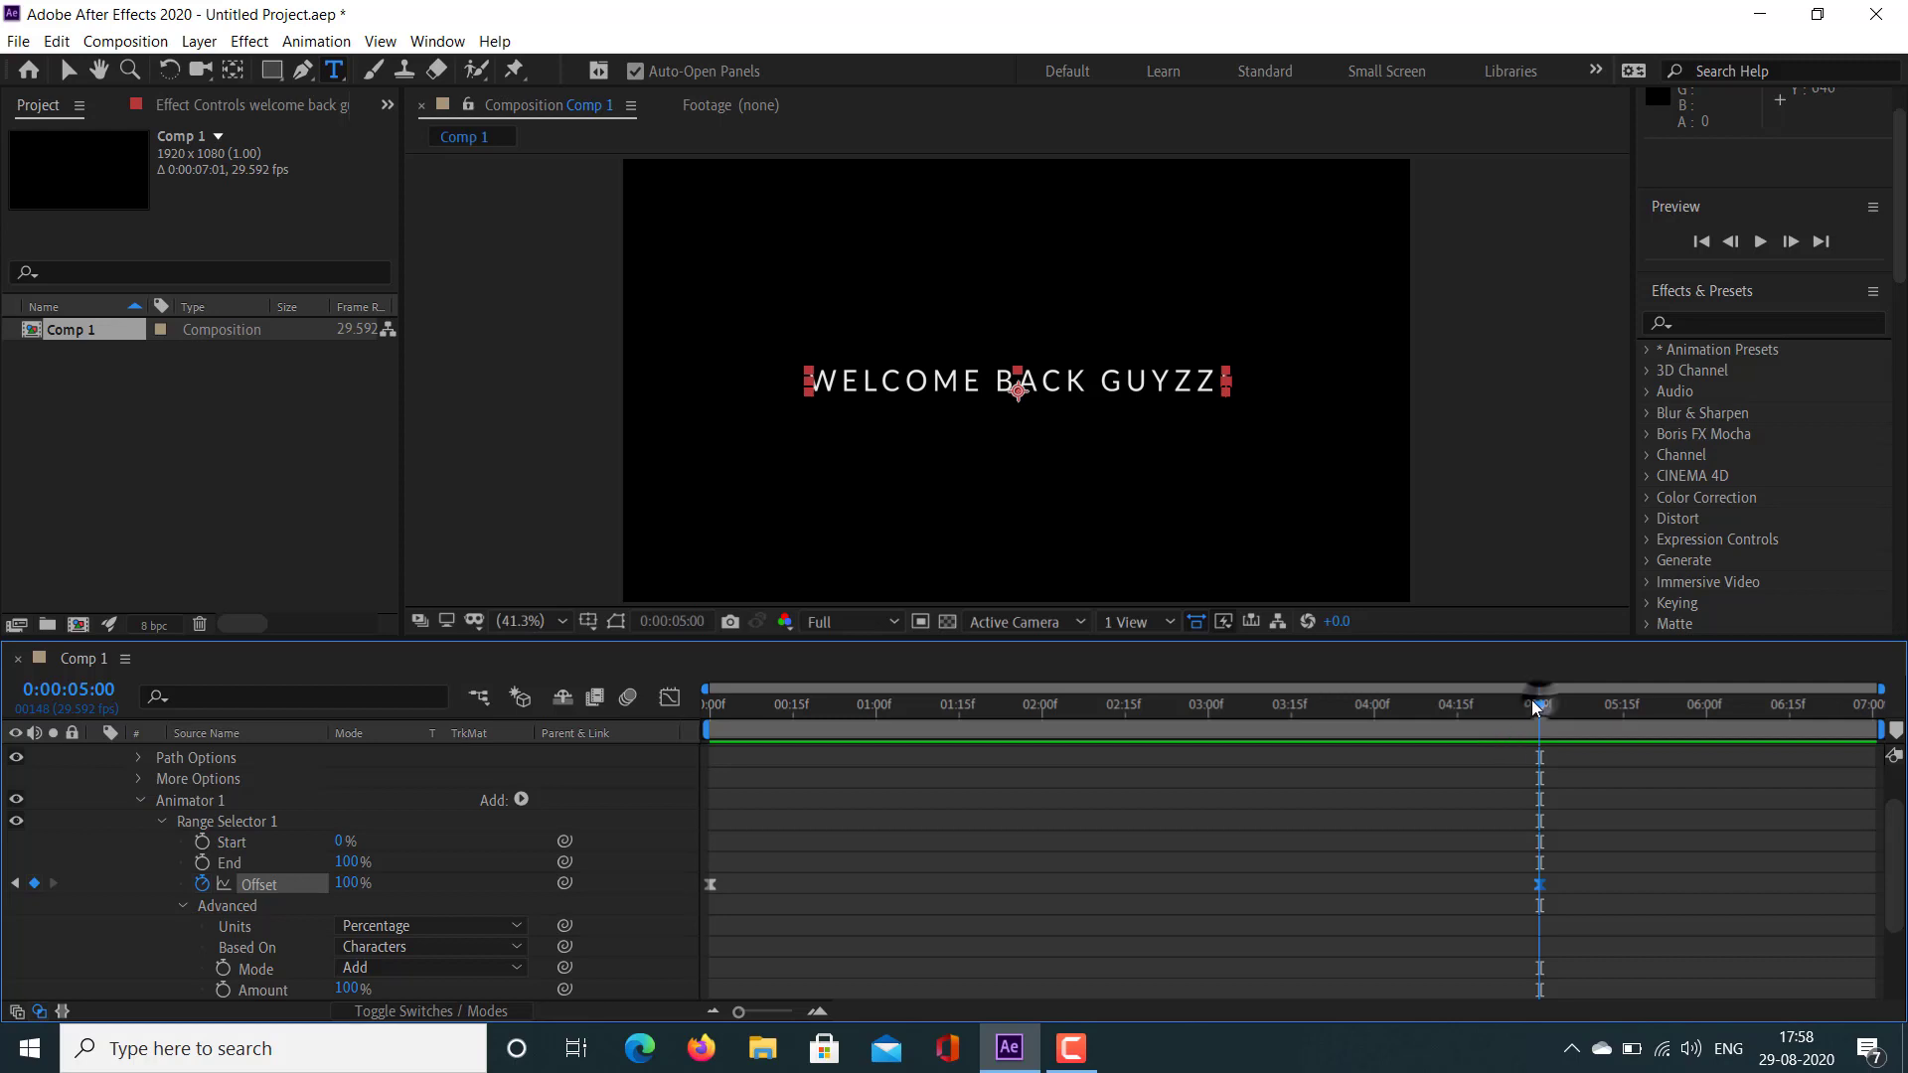
Step: Add a Blur property to Animator 1 and set it to 35.0,35.0, with the playhead at 0:00:03:04
{"action": "left_click_drag", "start_coordinate": [1539, 707], "coordinate": [1225, 708]}
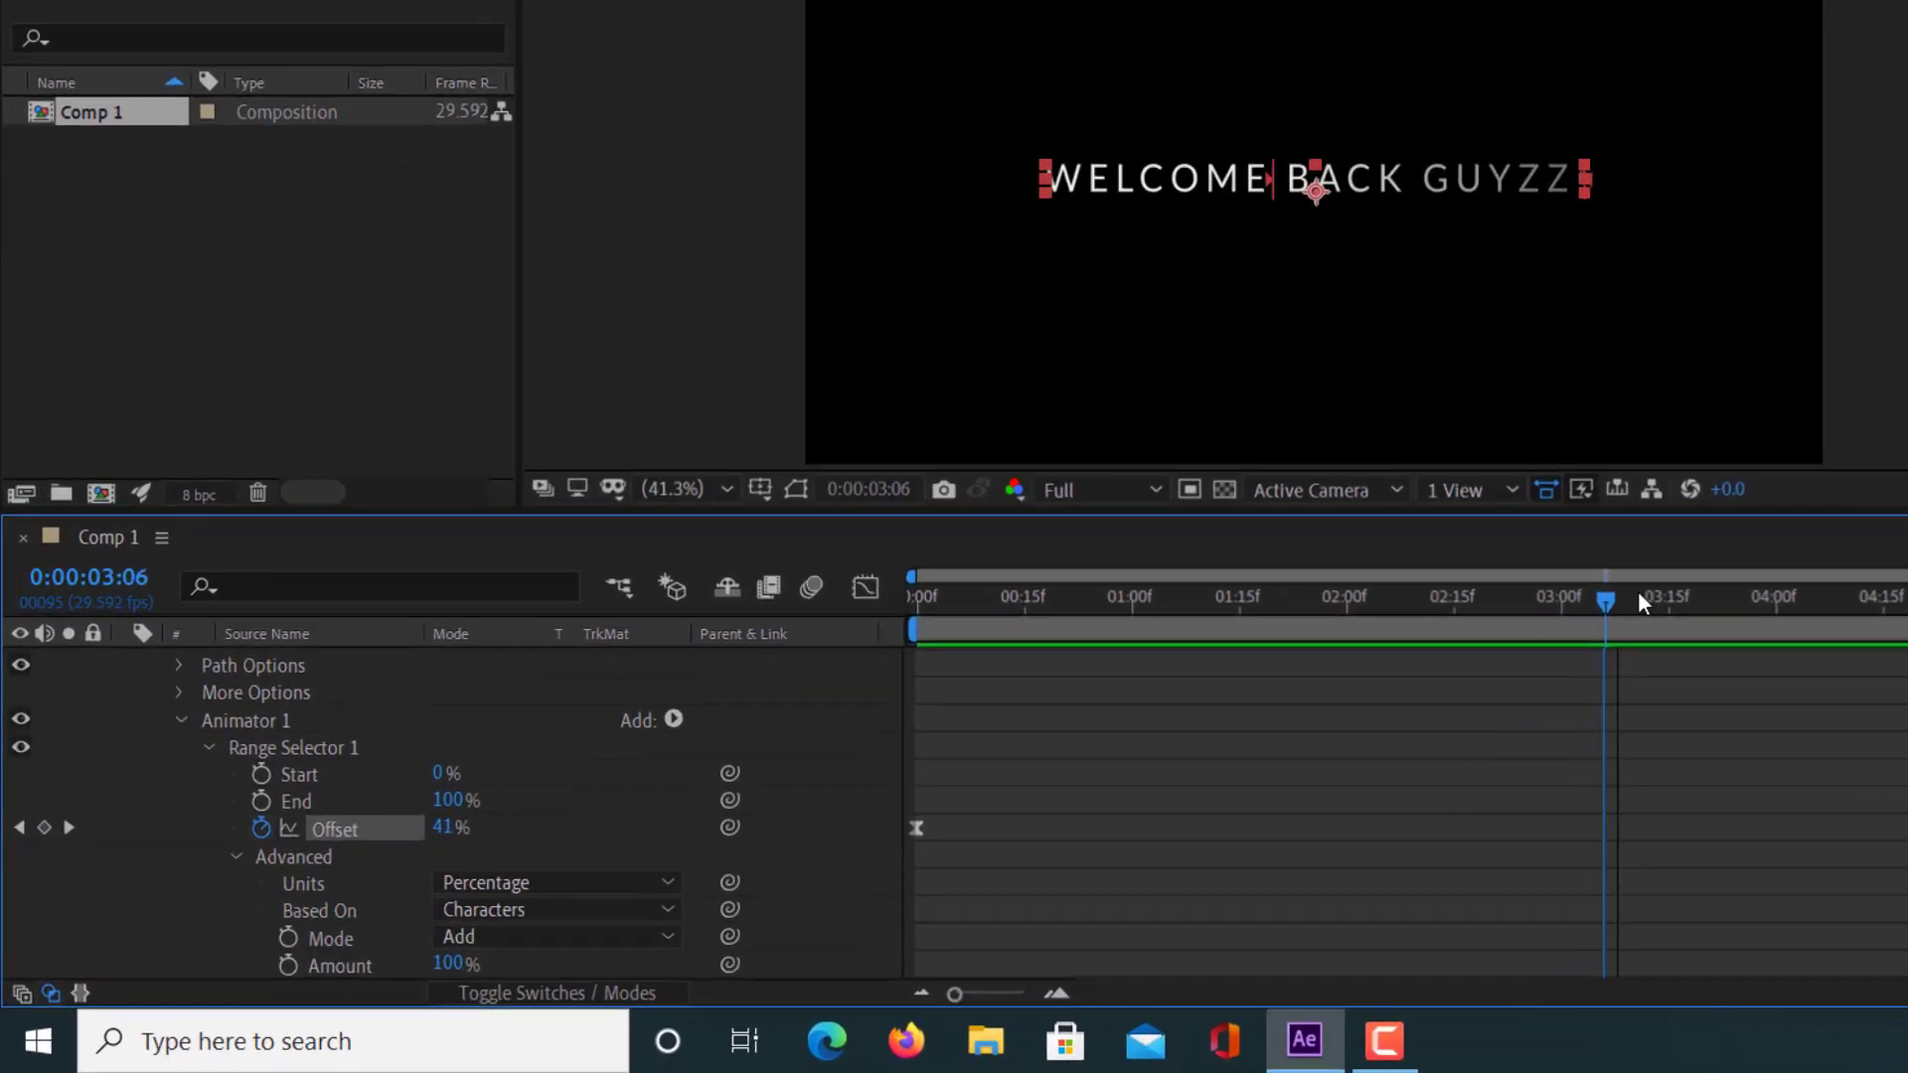
{"action": "left_click_drag", "start_coordinate": [1637, 590], "coordinate": [1587, 595]}
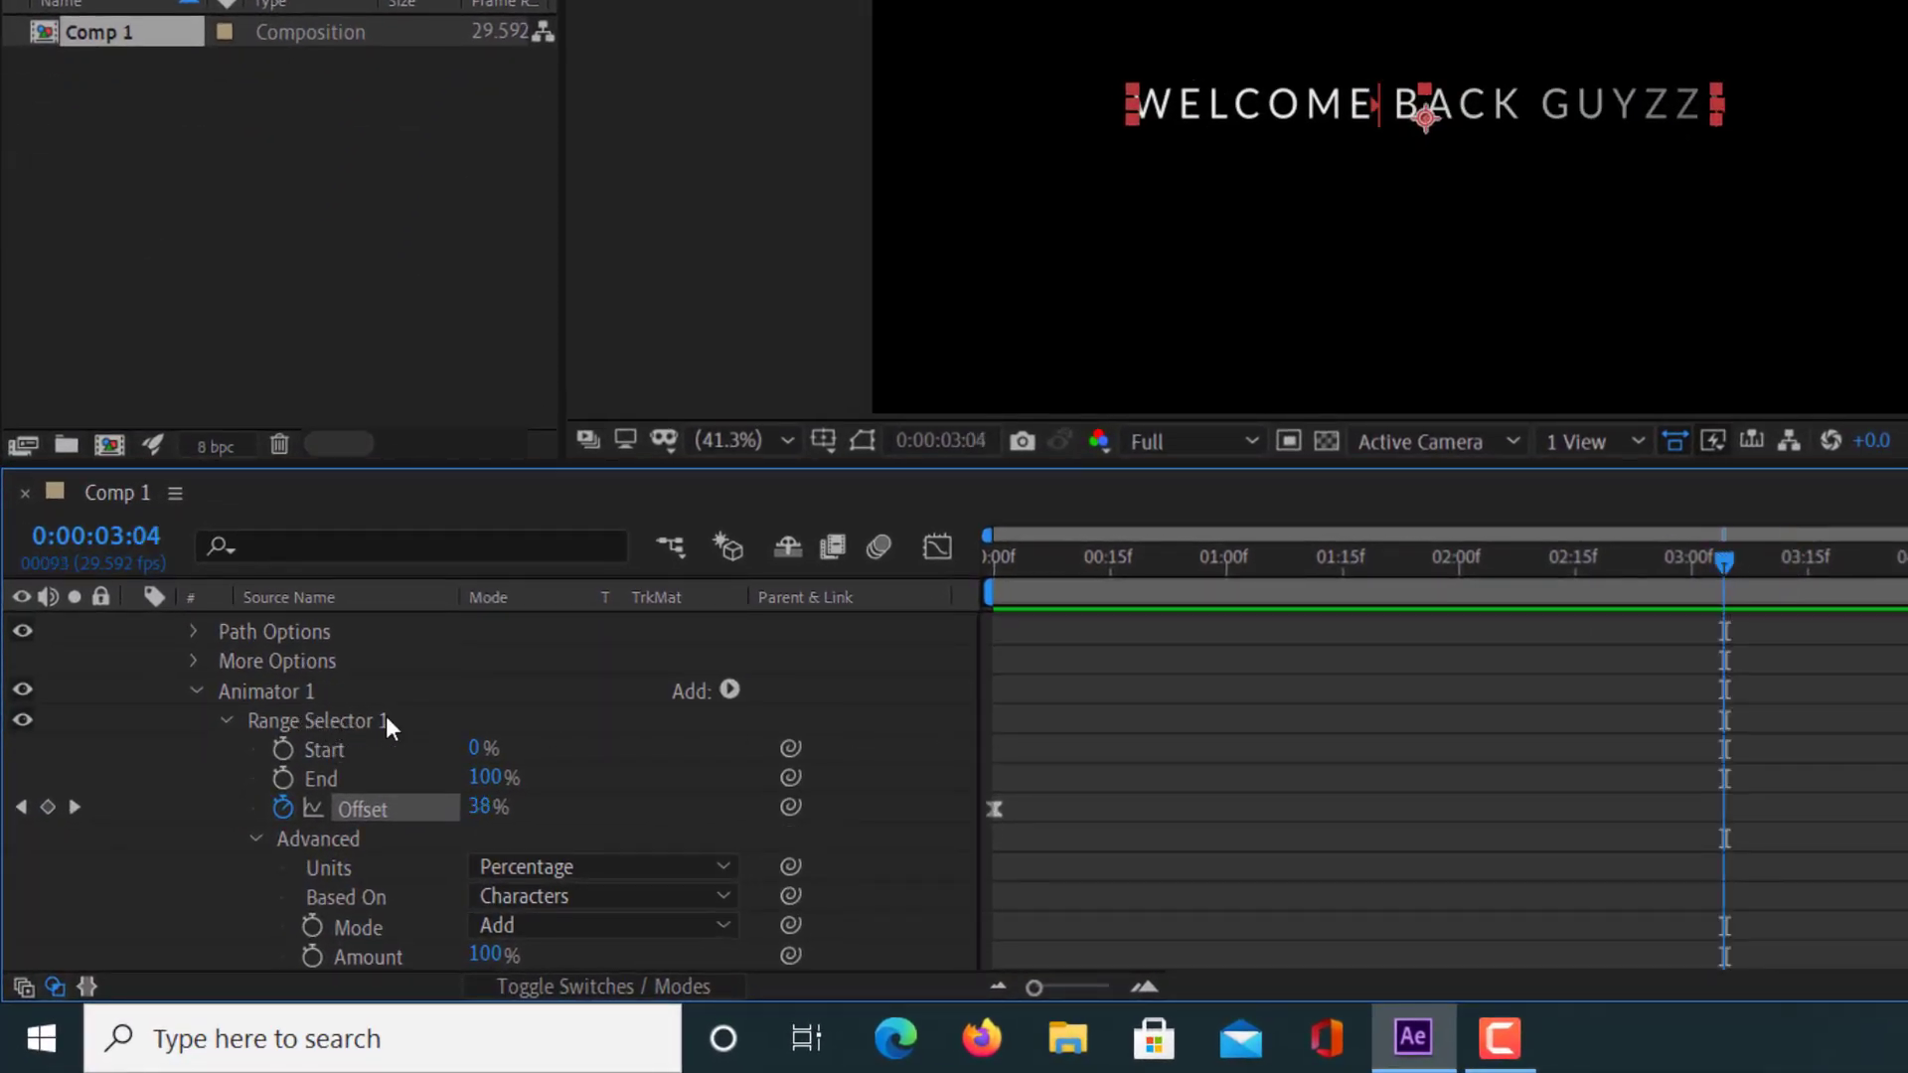
{"action": "left_click", "coordinate": [730, 688]}
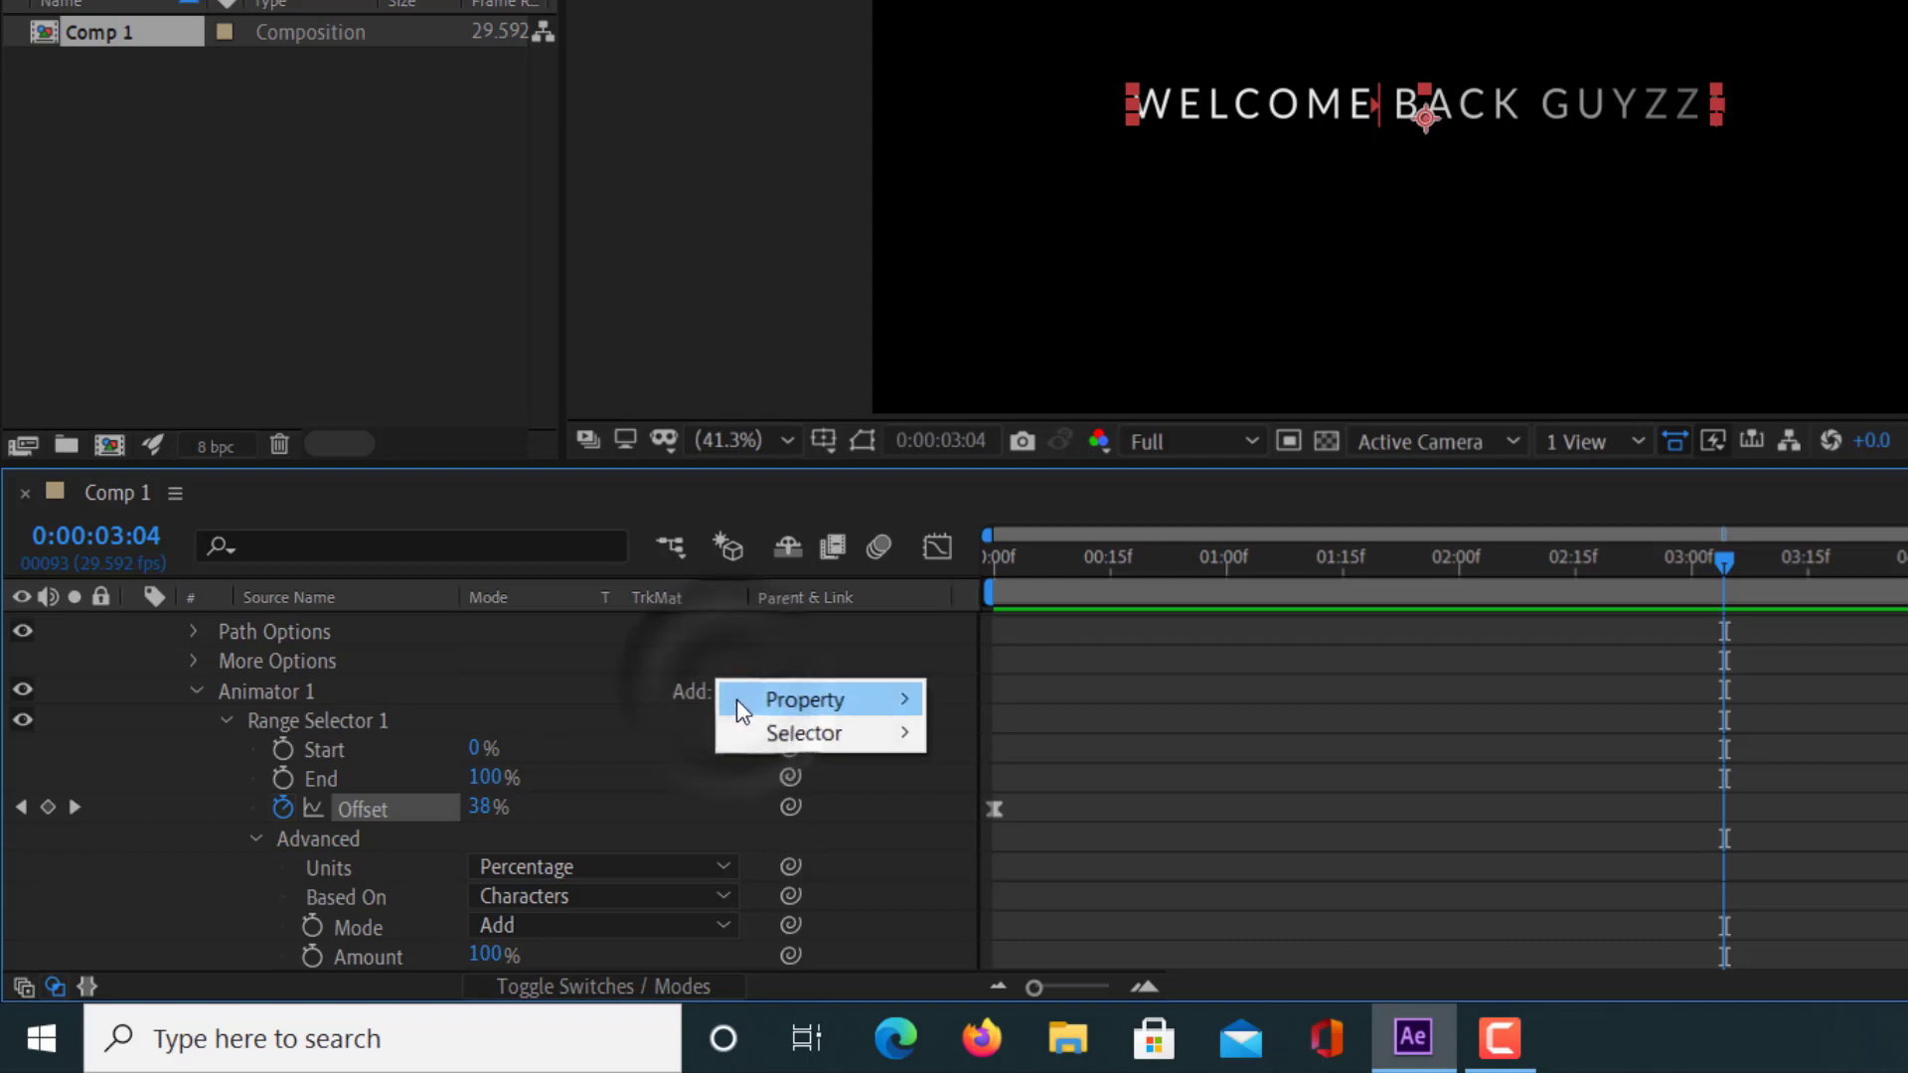
{"action": "mouse_move", "coordinate": [849, 700]}
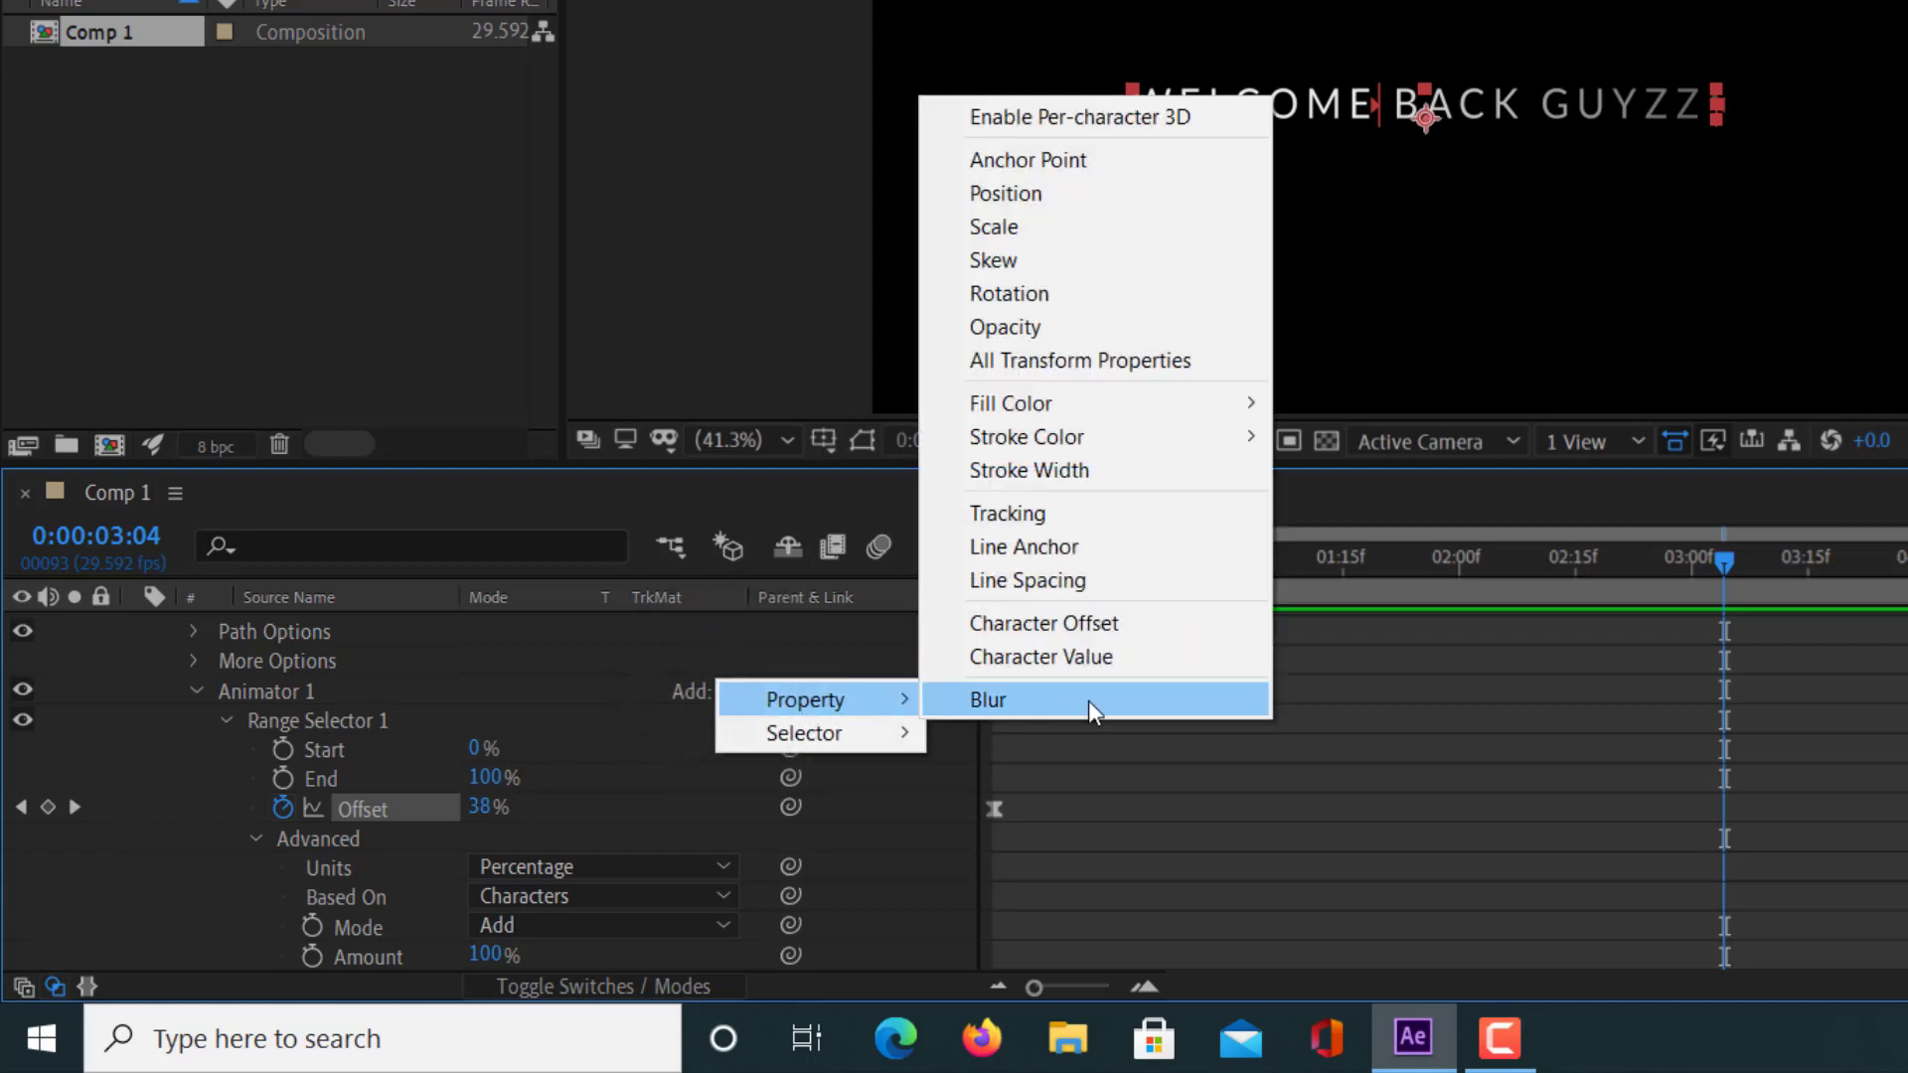
{"action": "left_click", "coordinate": [1048, 701]}
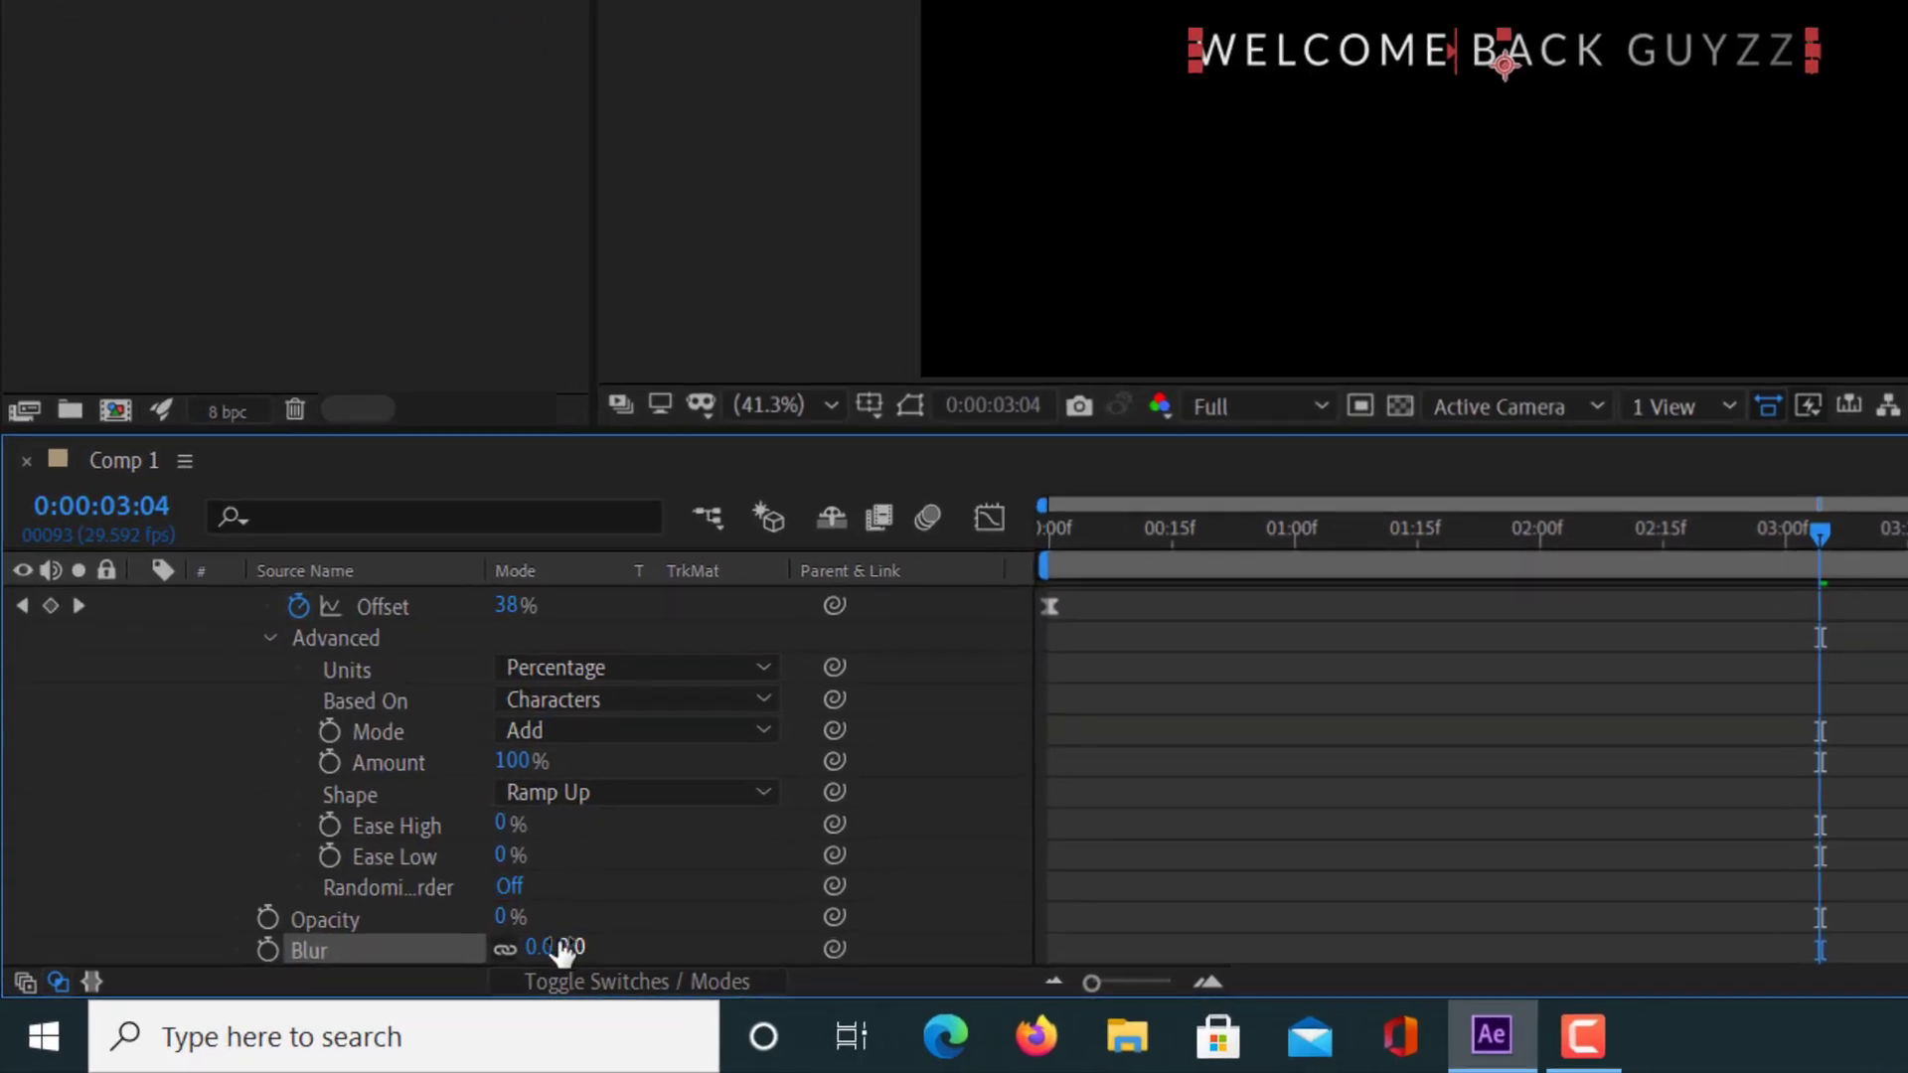
{"action": "left_click", "coordinate": [545, 947]}
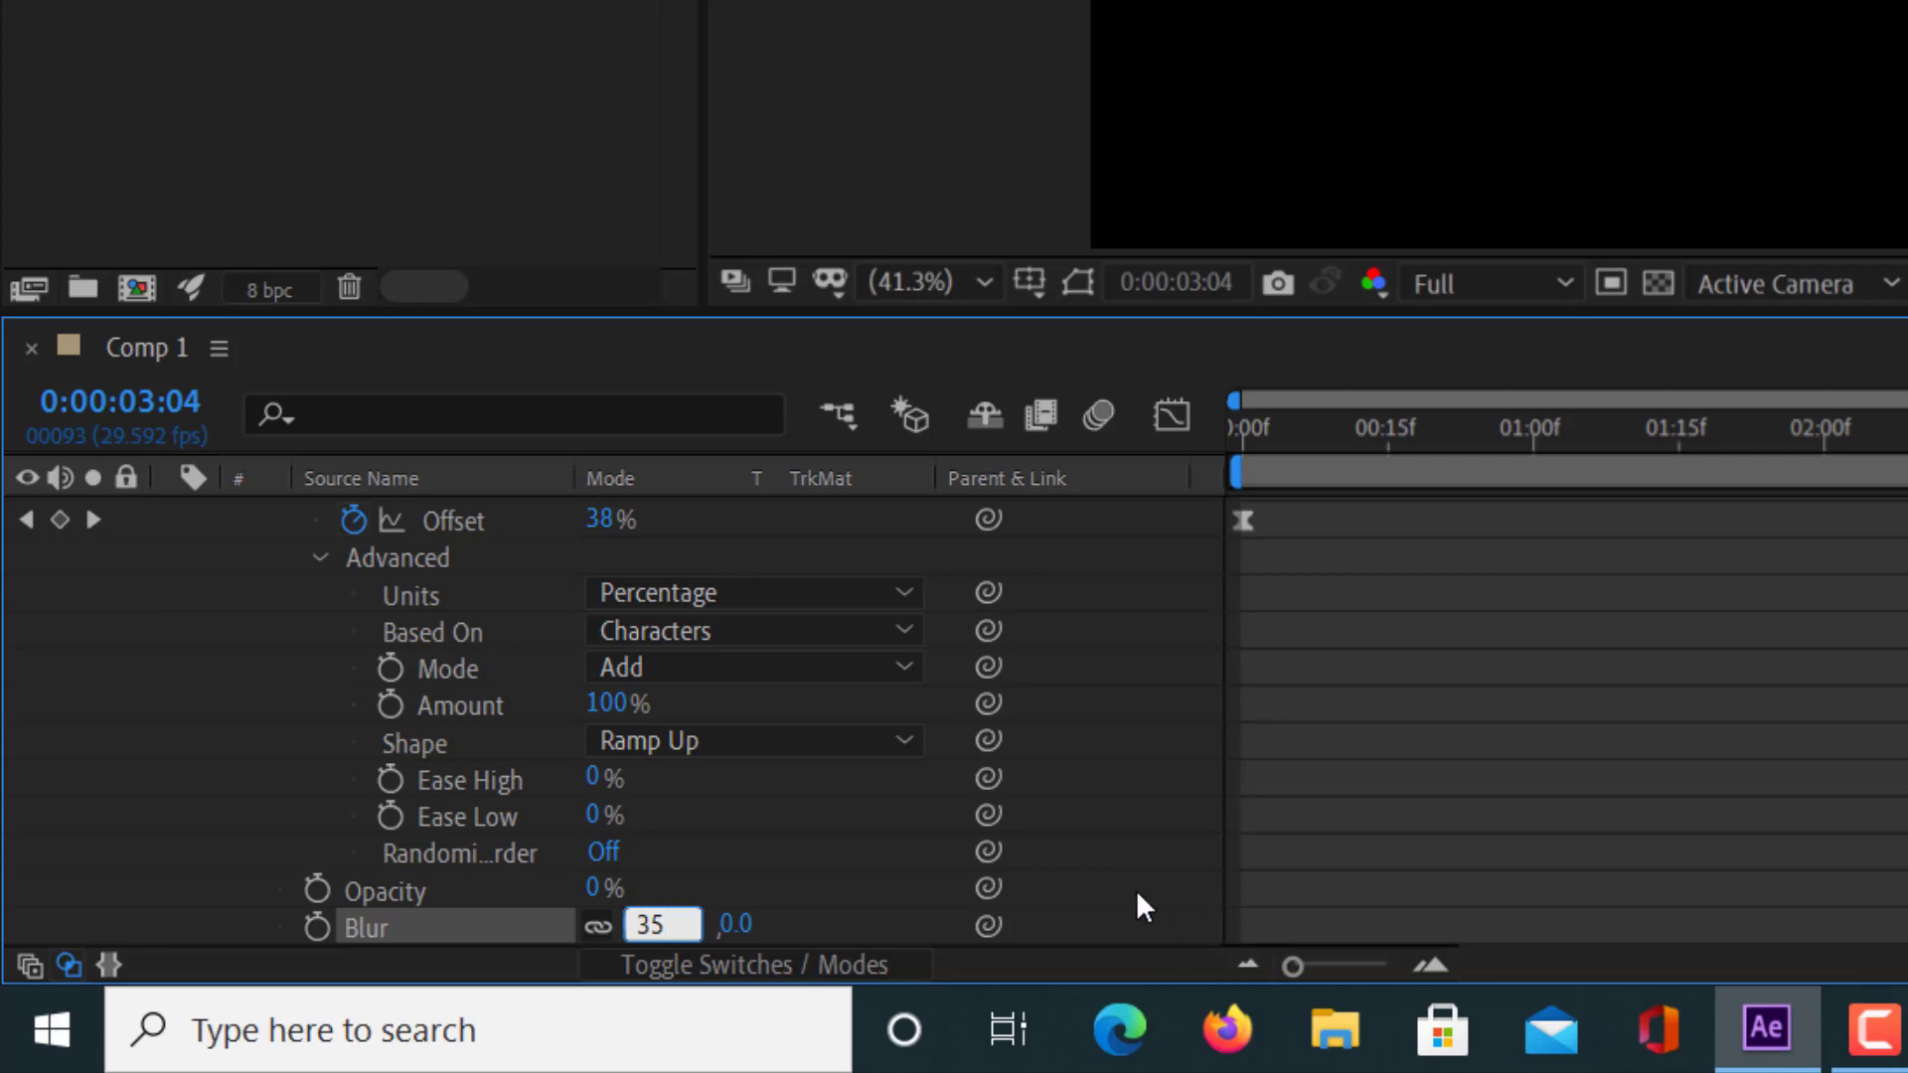
{"action": "key", "text": "Return"}
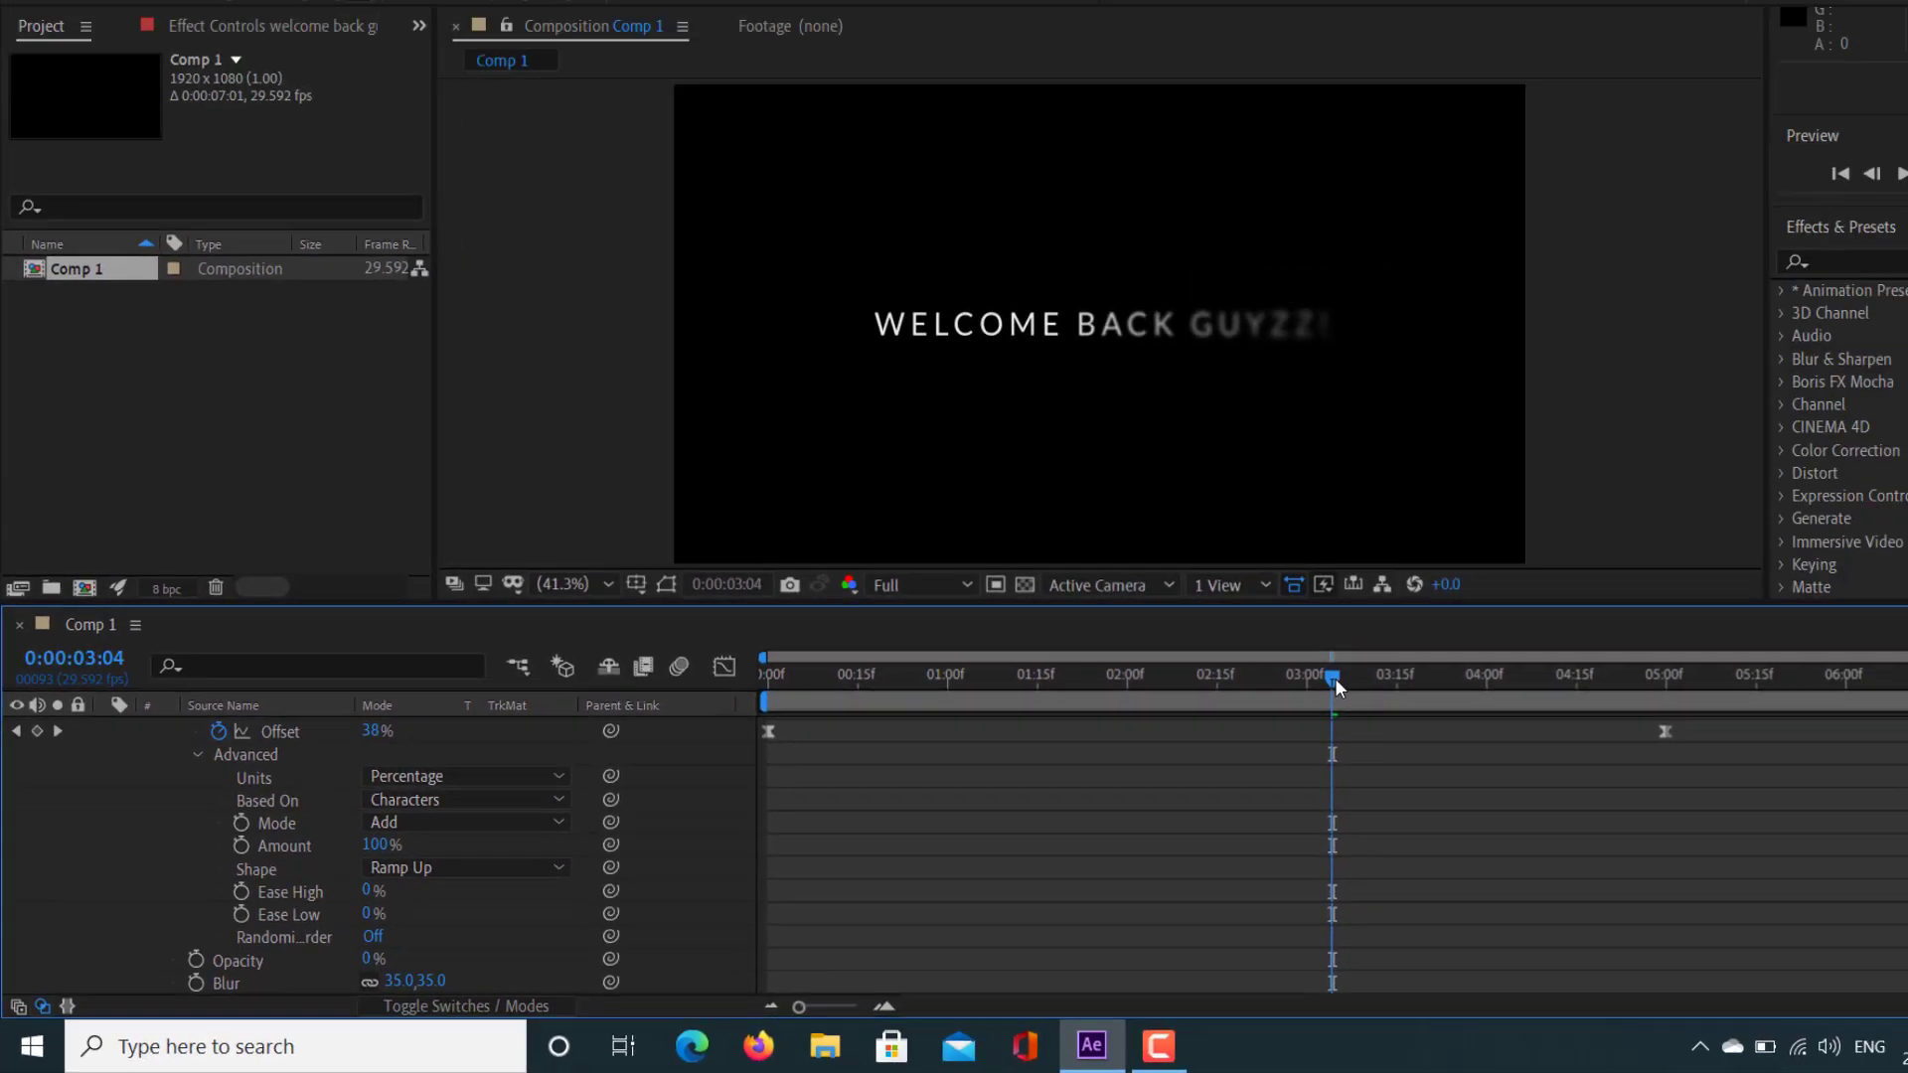
Step: Move the last Offset keyframe to 0:00:05:28 and preview the blurred reveal from the start
{"action": "left_click_drag", "start_coordinate": [1333, 678], "coordinate": [673, 682]}
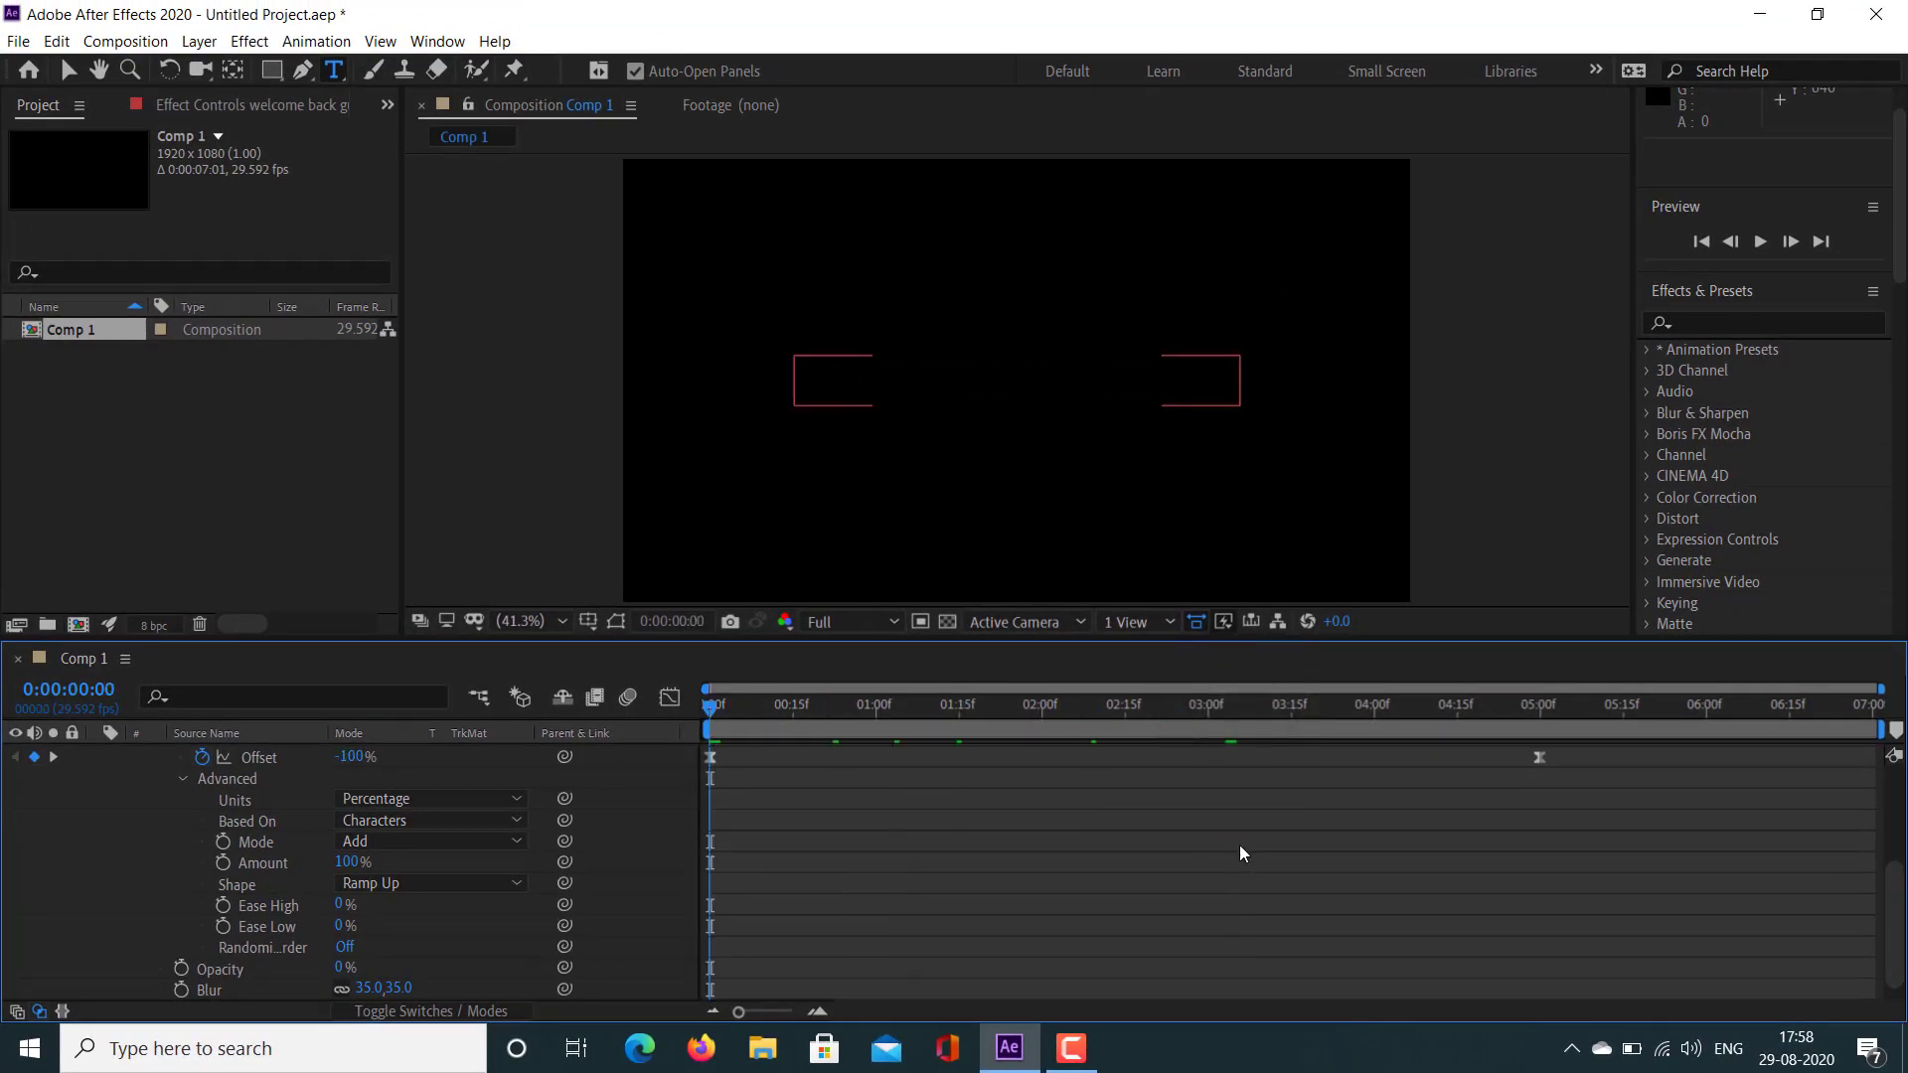
{"action": "scroll", "coordinate": [1341, 825], "scroll_direction": "up", "scroll_amount": 3}
{"action": "left_click_drag", "start_coordinate": [1544, 843], "coordinate": [1700, 844]}
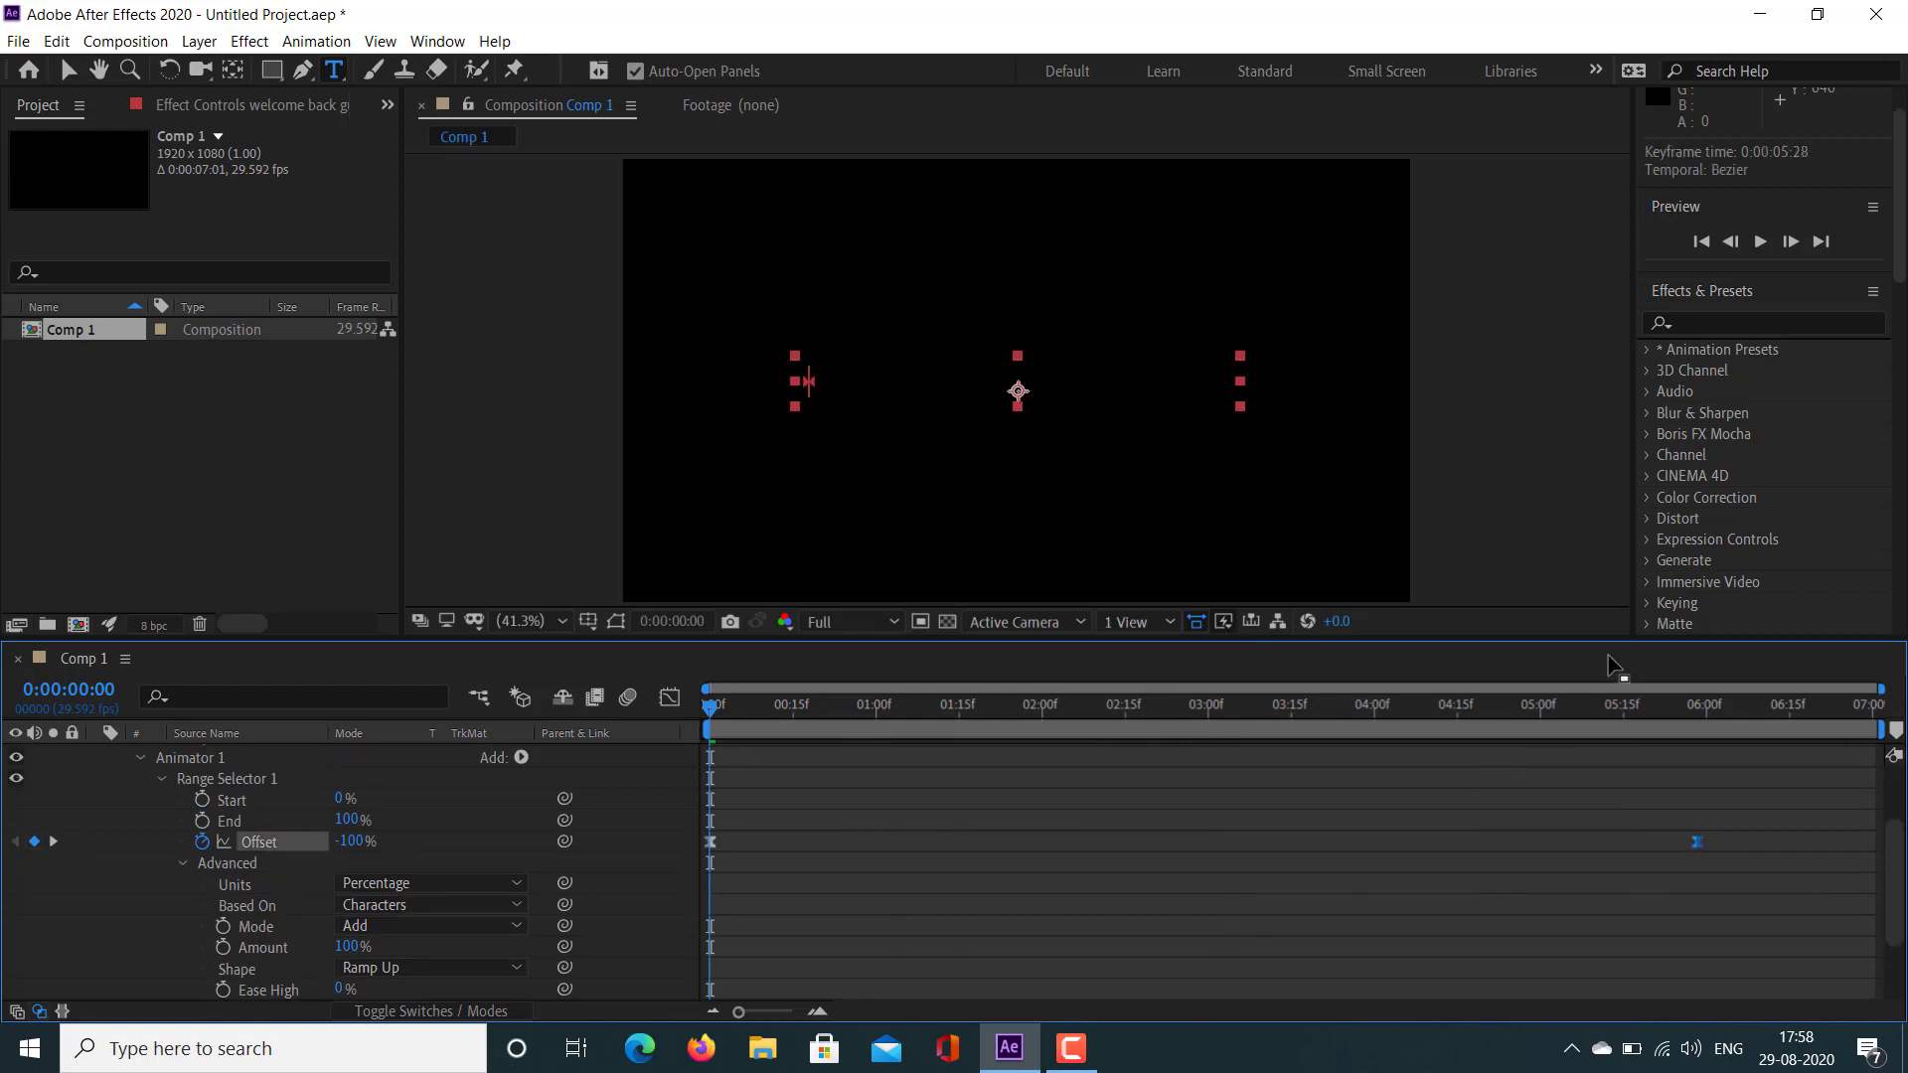
{"action": "left_click", "coordinate": [1764, 247]}
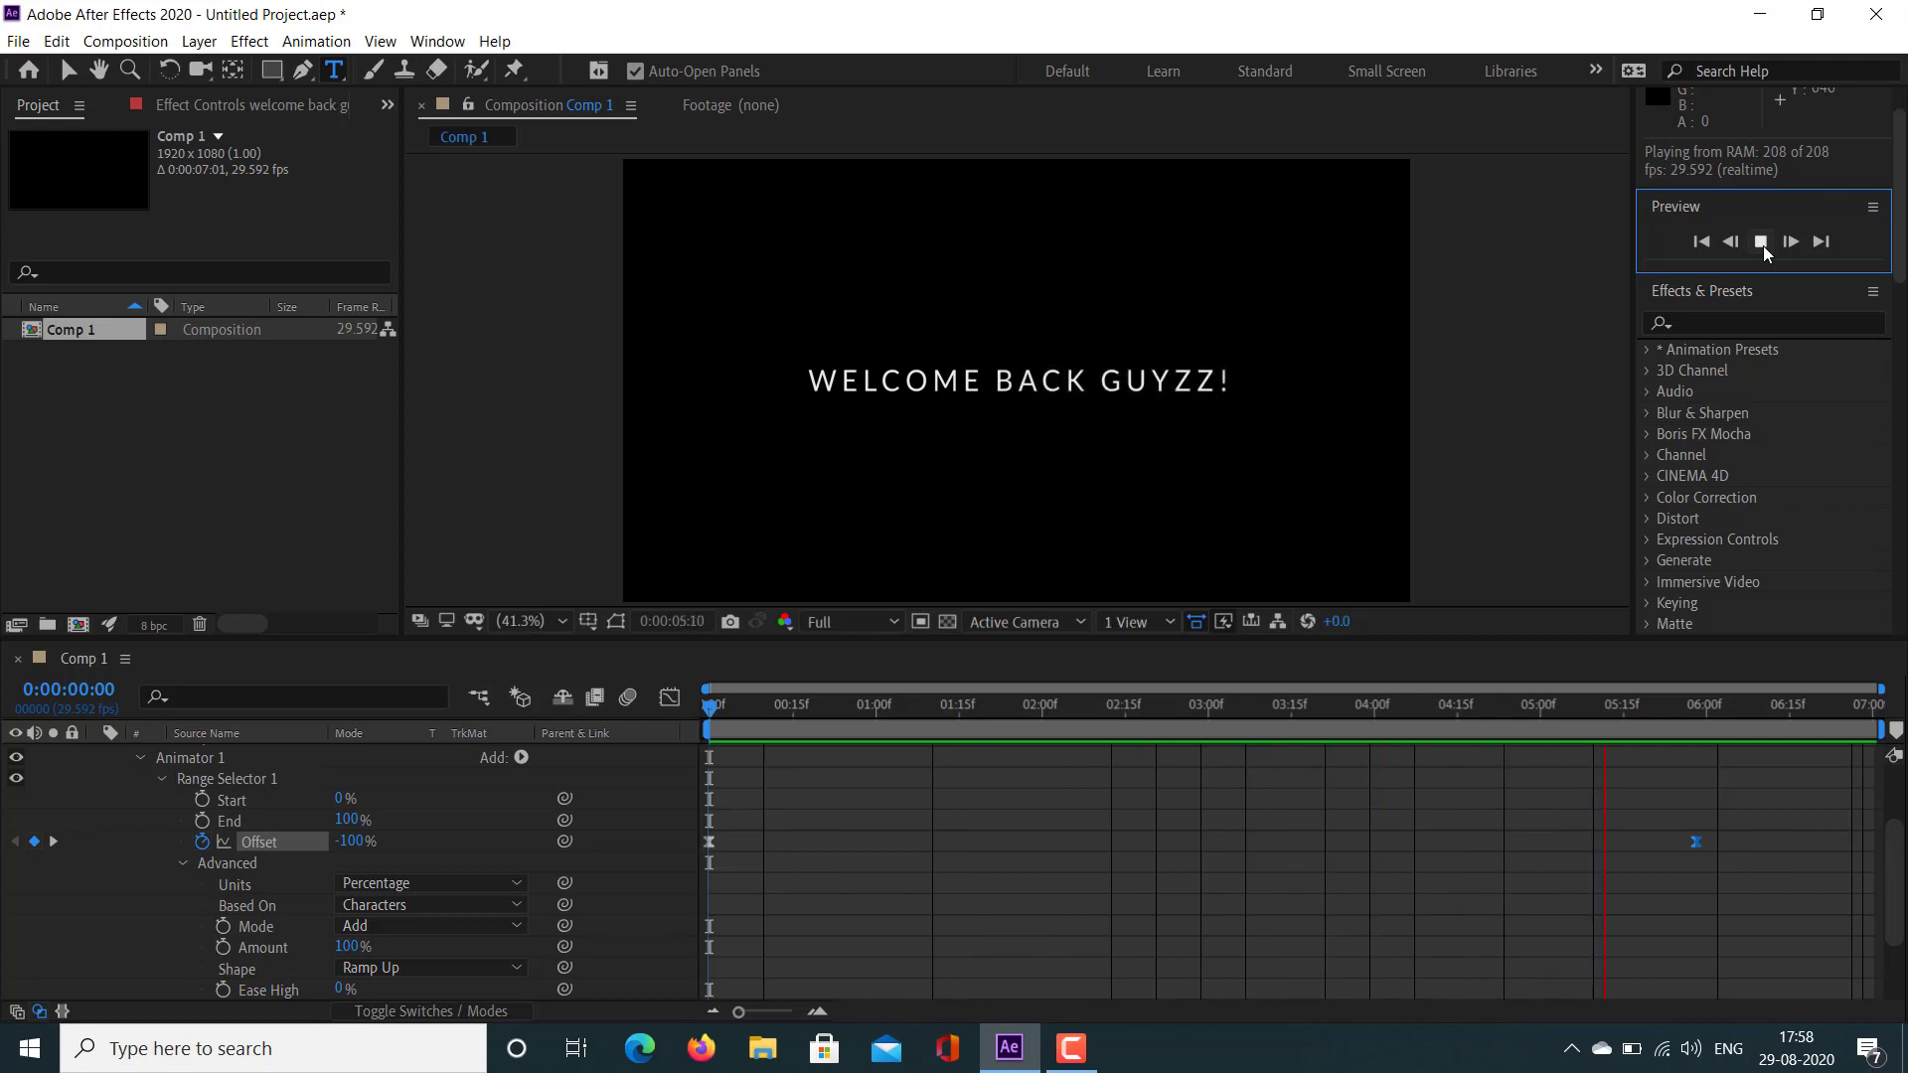
{"action": "left_click", "coordinate": [1761, 243]}
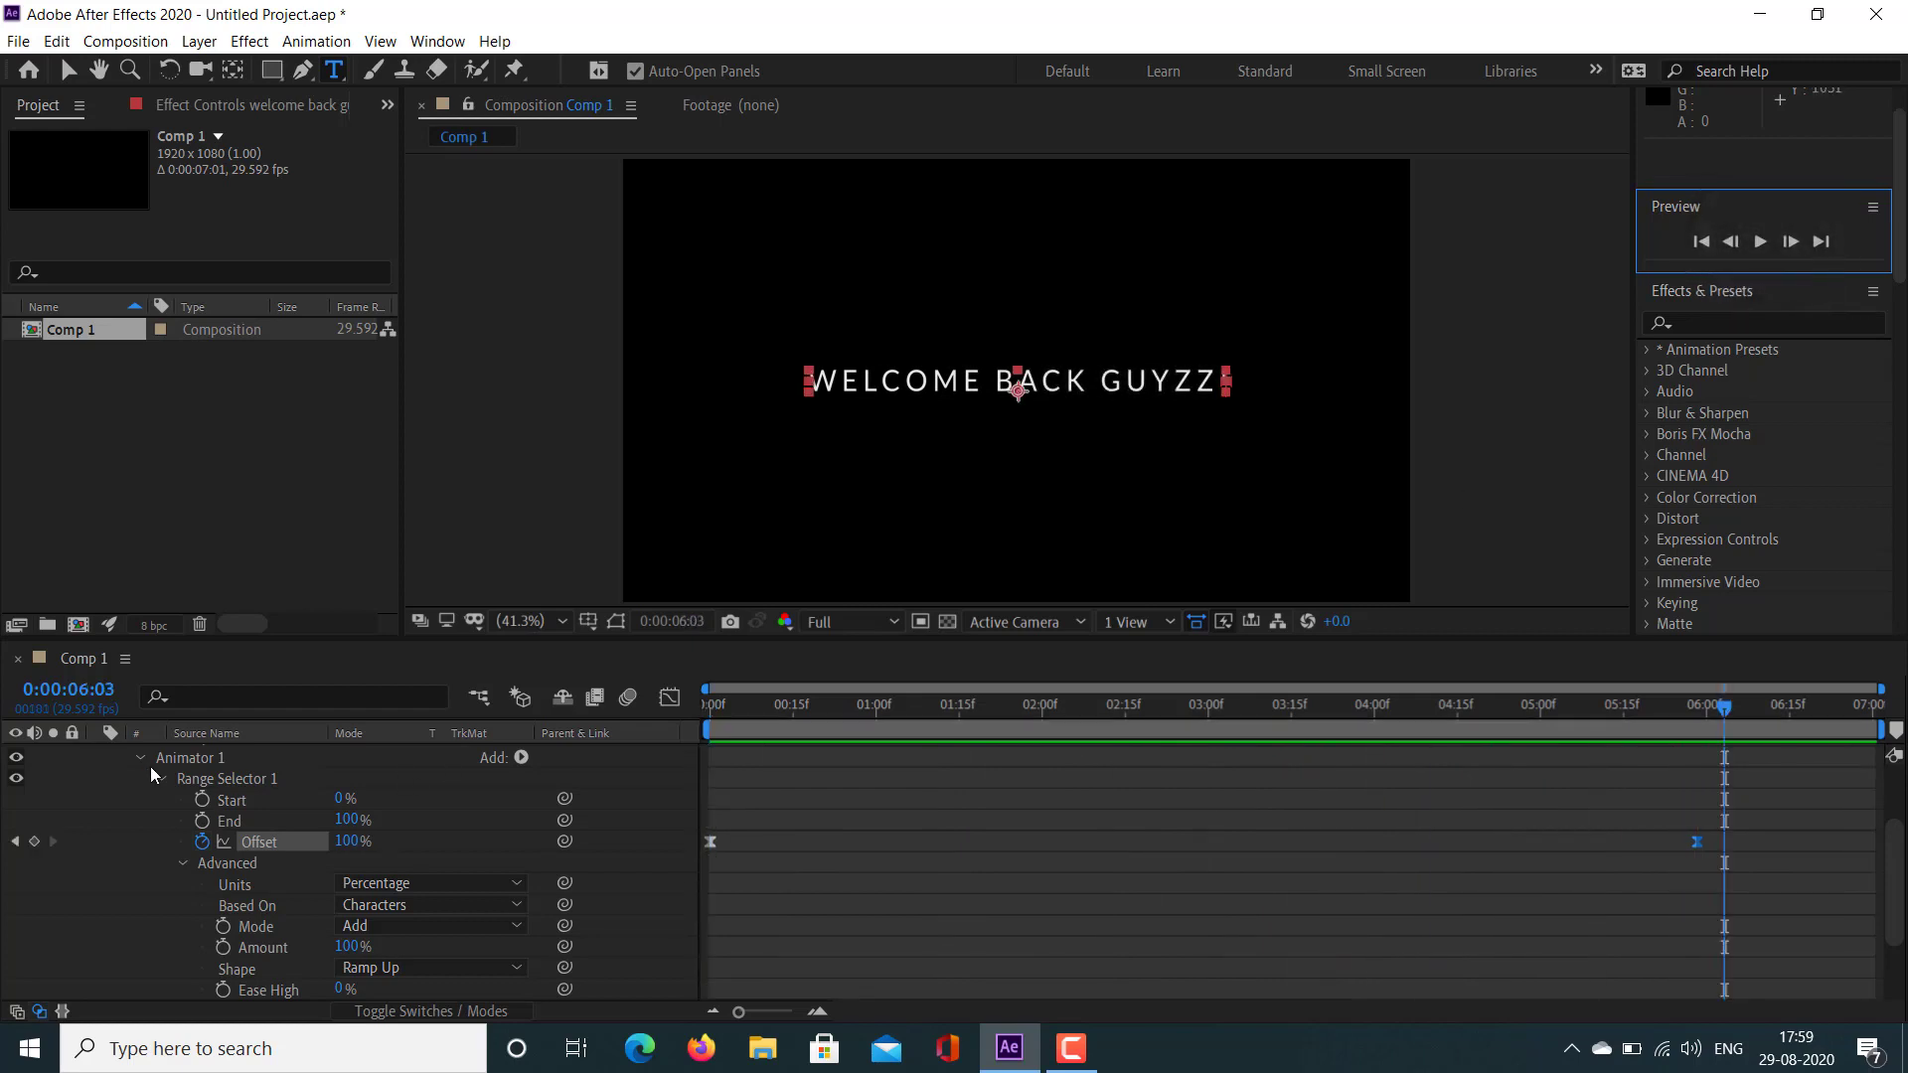
Step: Collapse the text layer's Text properties and add a separate Tracking animator to the layer
{"action": "scroll", "coordinate": [184, 795], "scroll_direction": "up", "scroll_amount": 2}
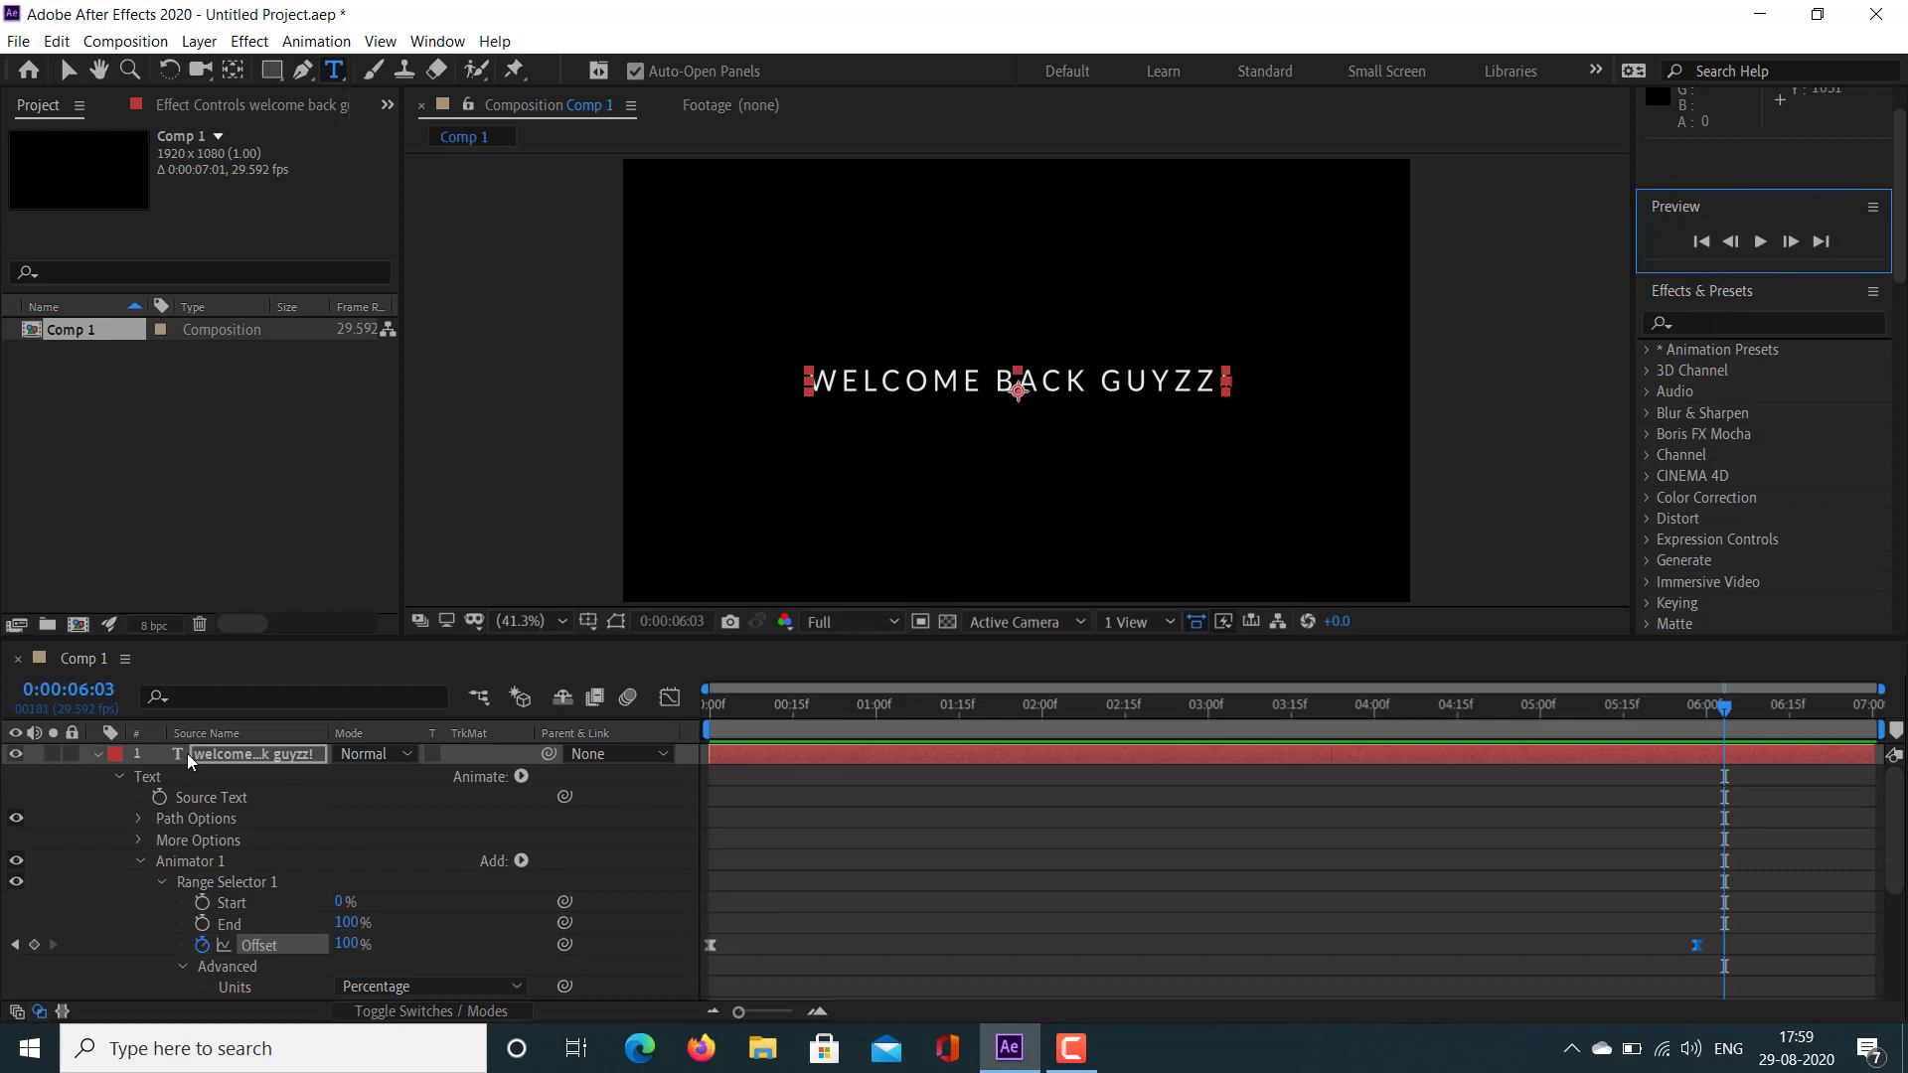
{"action": "left_click", "coordinate": [119, 776]}
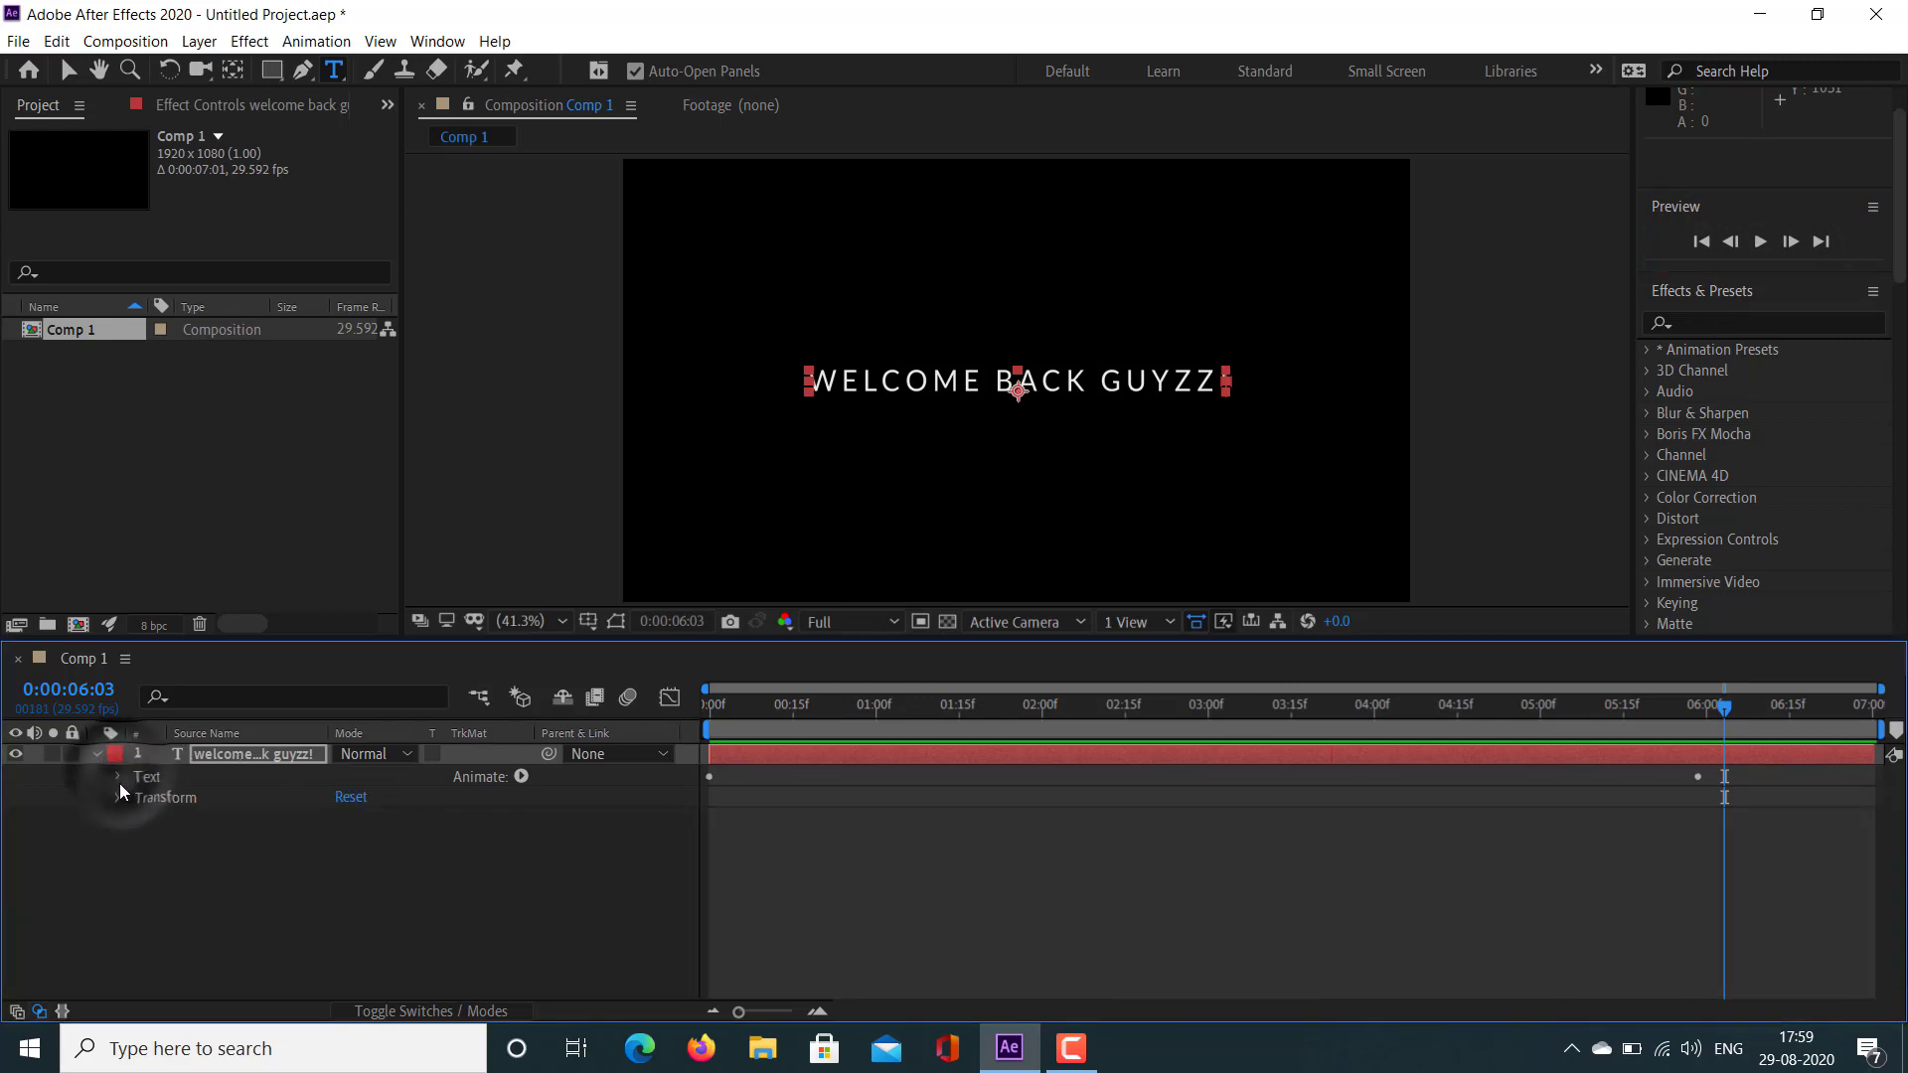
{"action": "left_click", "coordinate": [229, 755]}
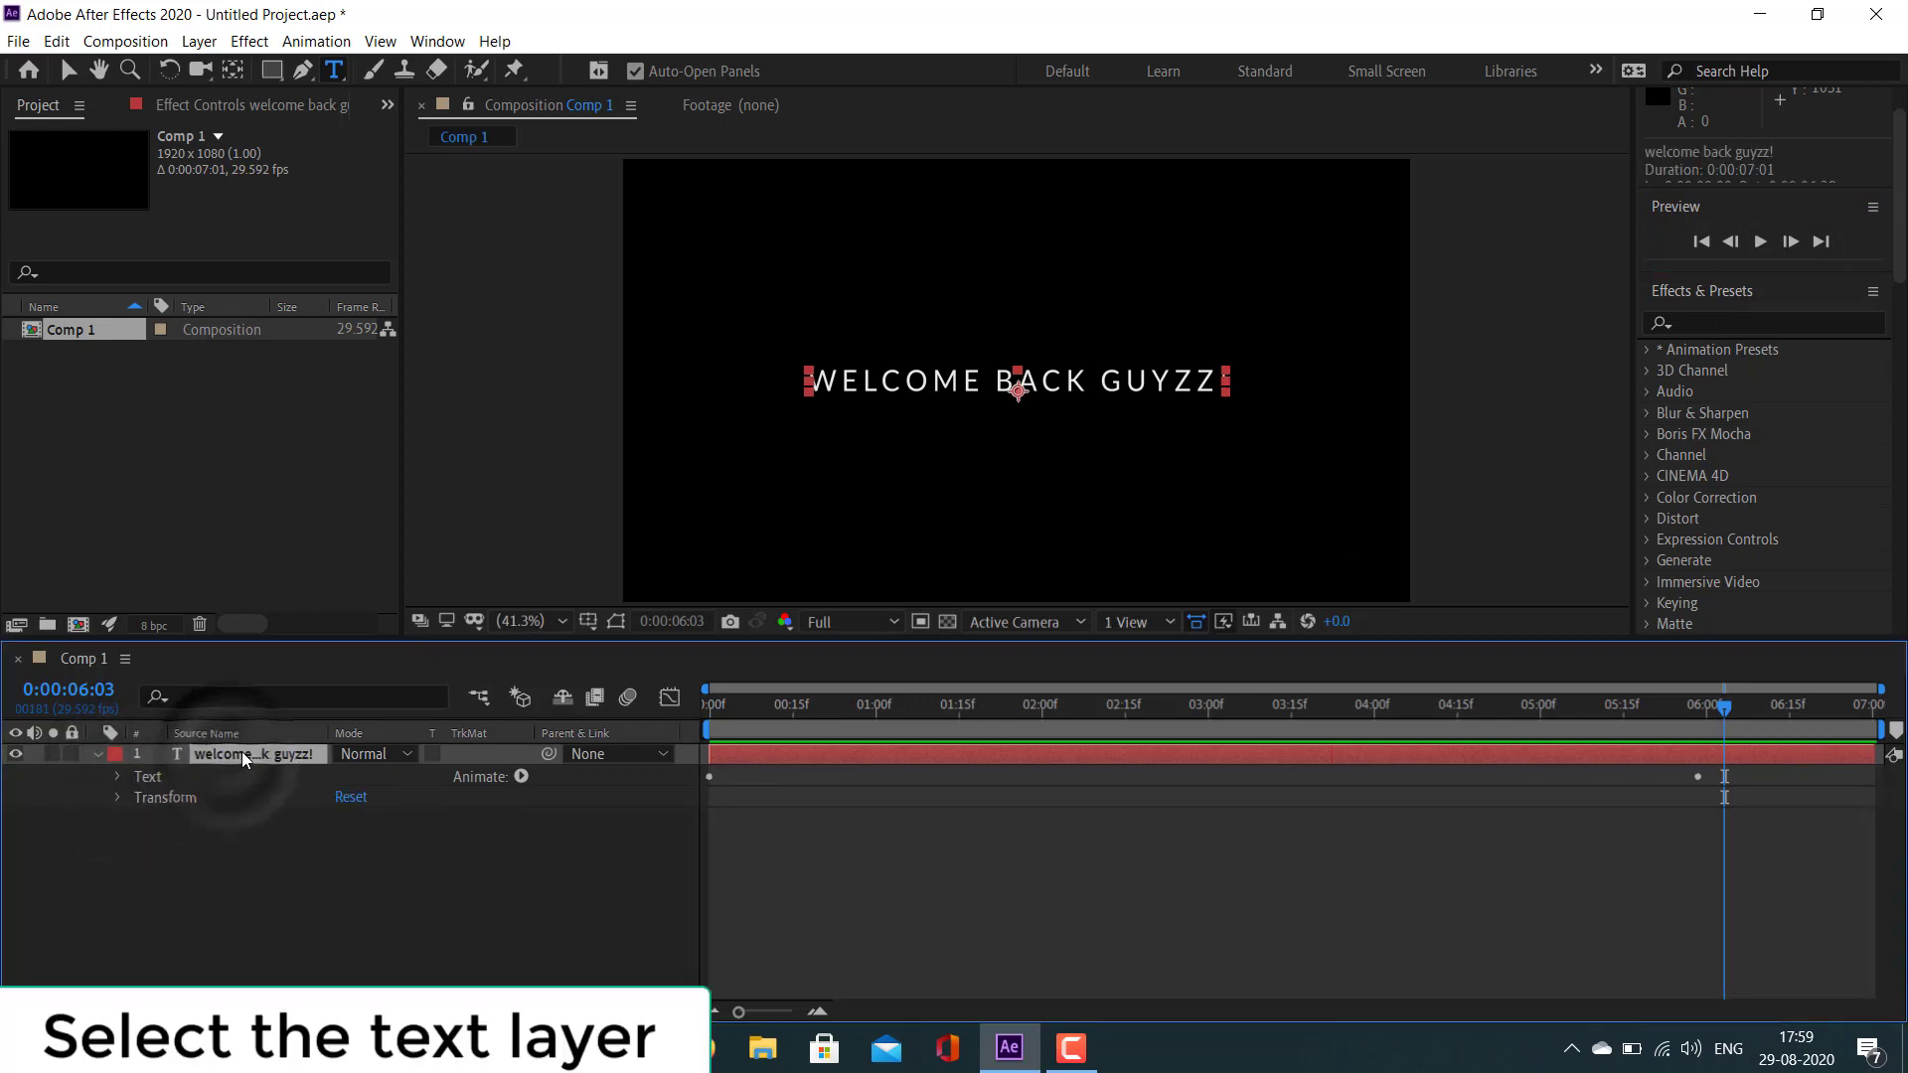
{"action": "left_click", "coordinate": [320, 43]}
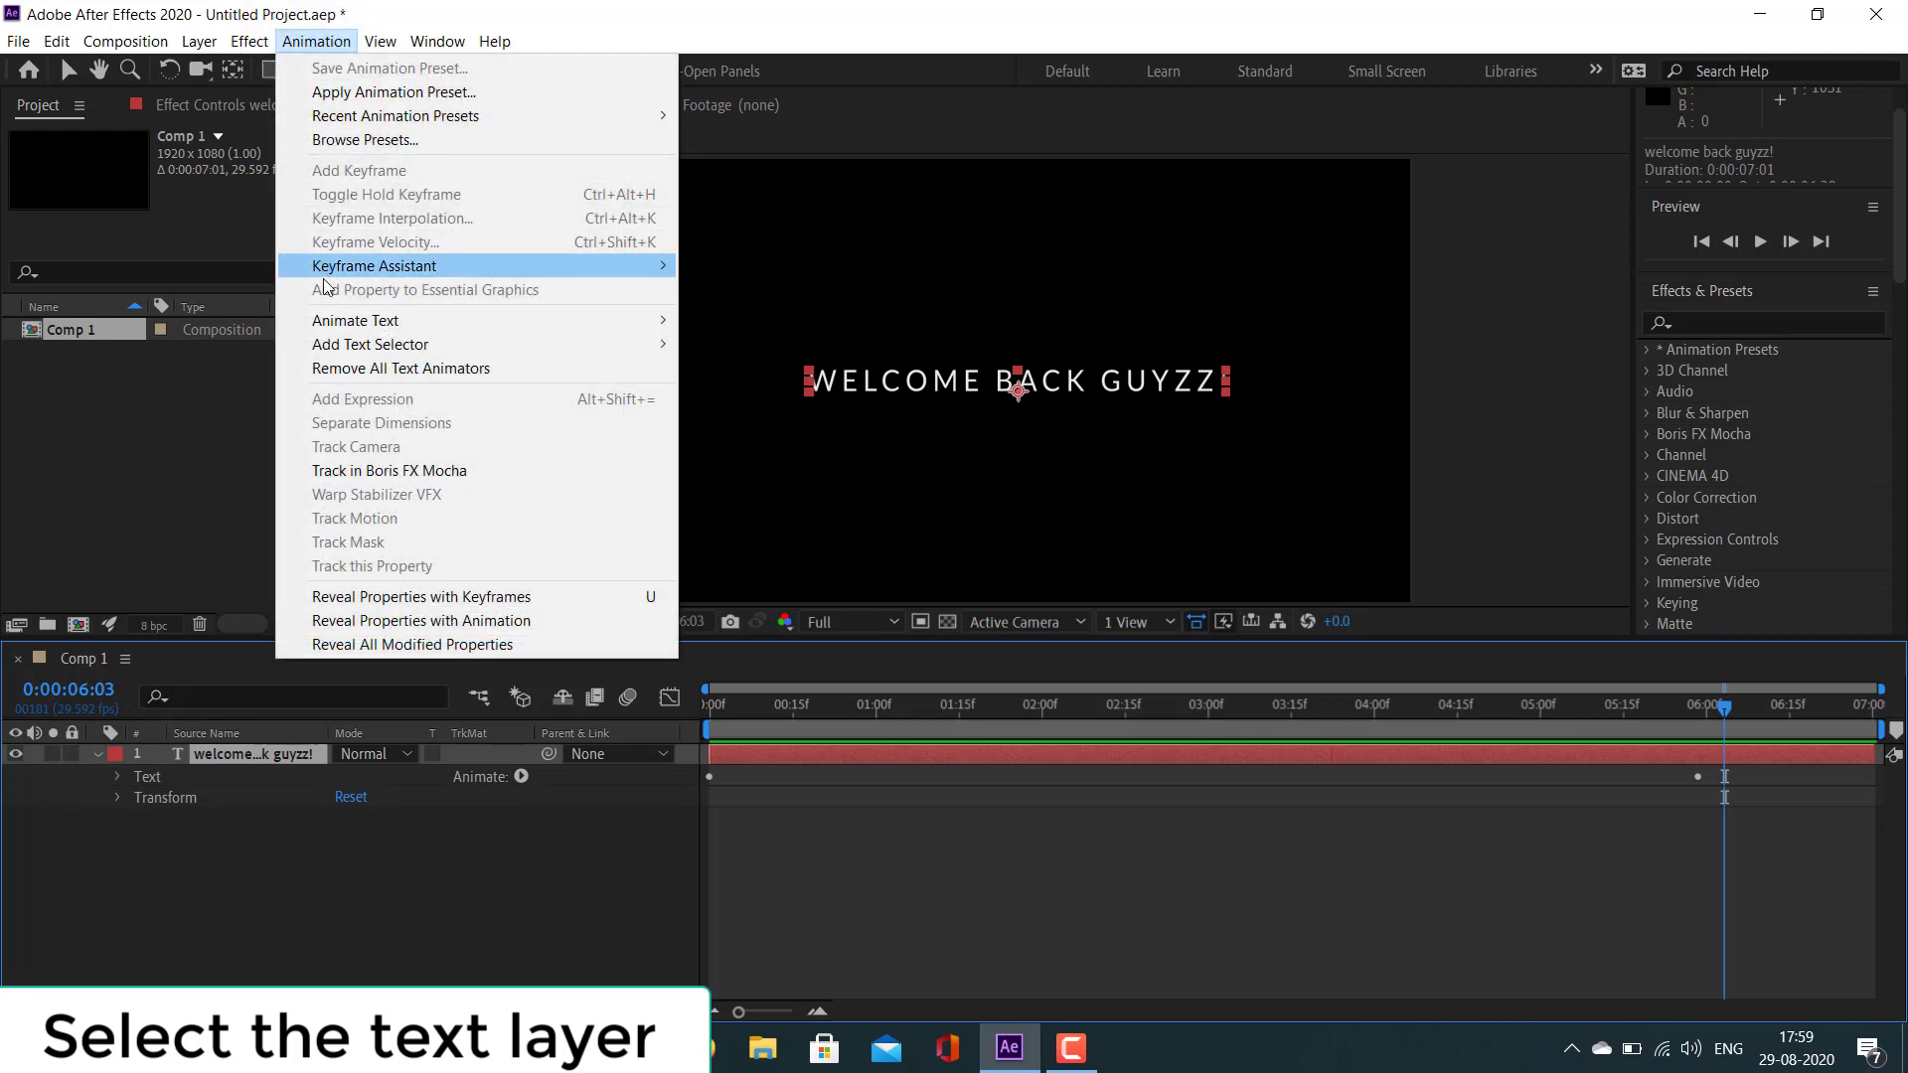
{"action": "mouse_move", "coordinate": [356, 328]}
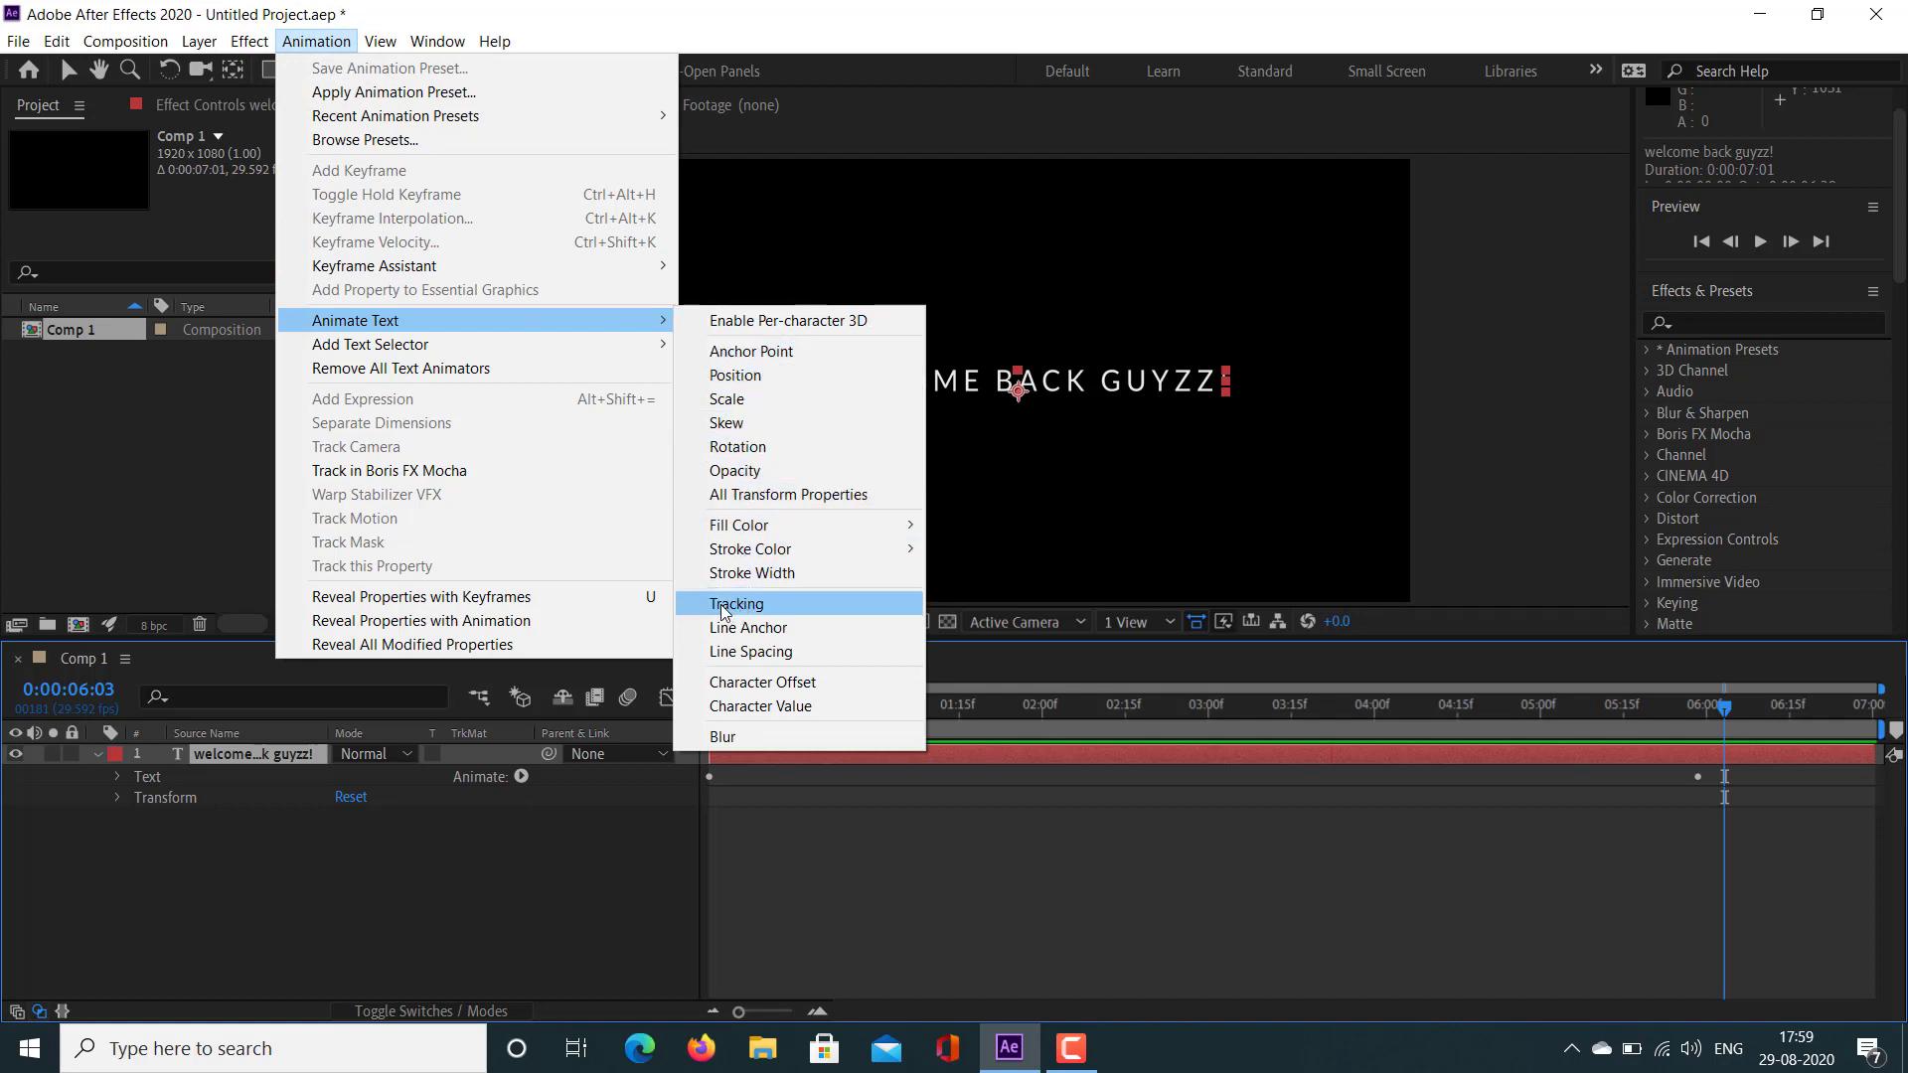
{"action": "left_click", "coordinate": [763, 609]}
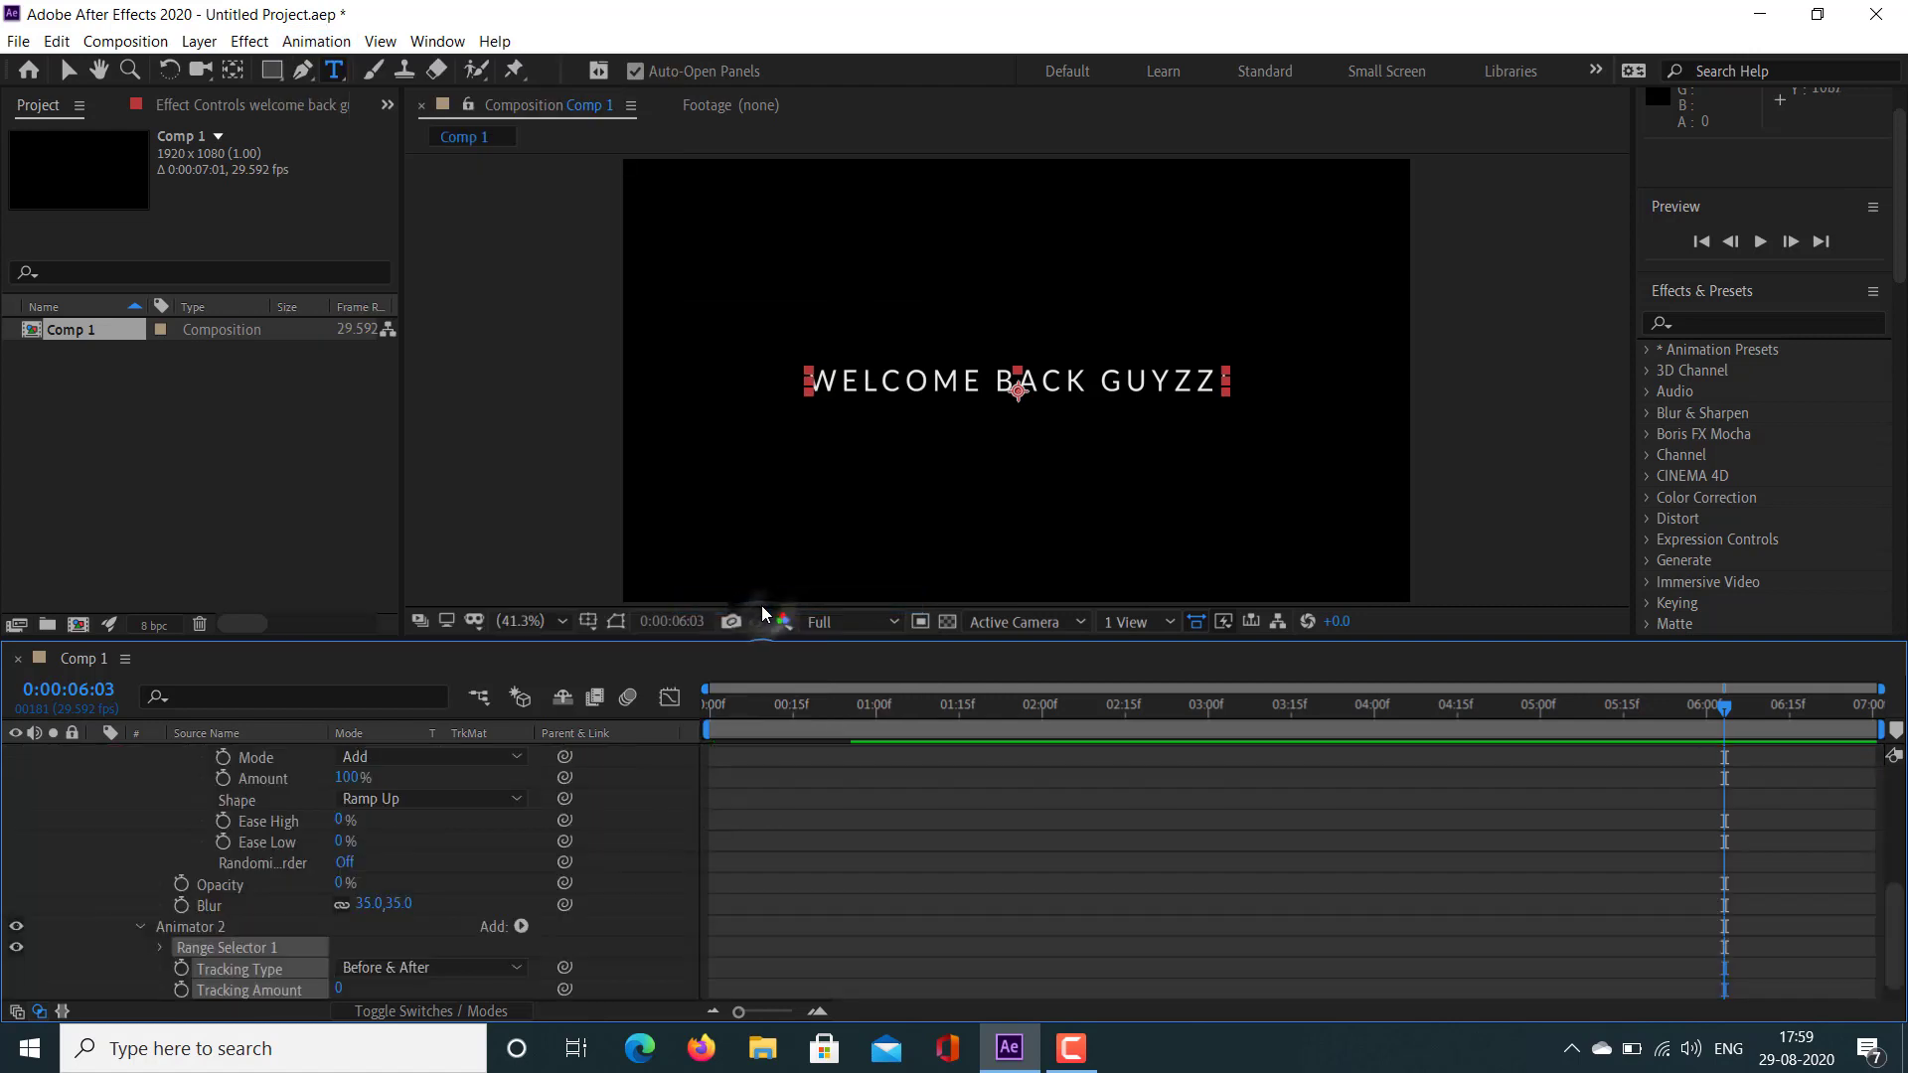
Step: Set starting keyframes for Animator 2's Tracking Type and Tracking Amount at 0:00:00:00
{"action": "scroll", "coordinate": [1350, 857], "scroll_direction": "down", "scroll_amount": 1}
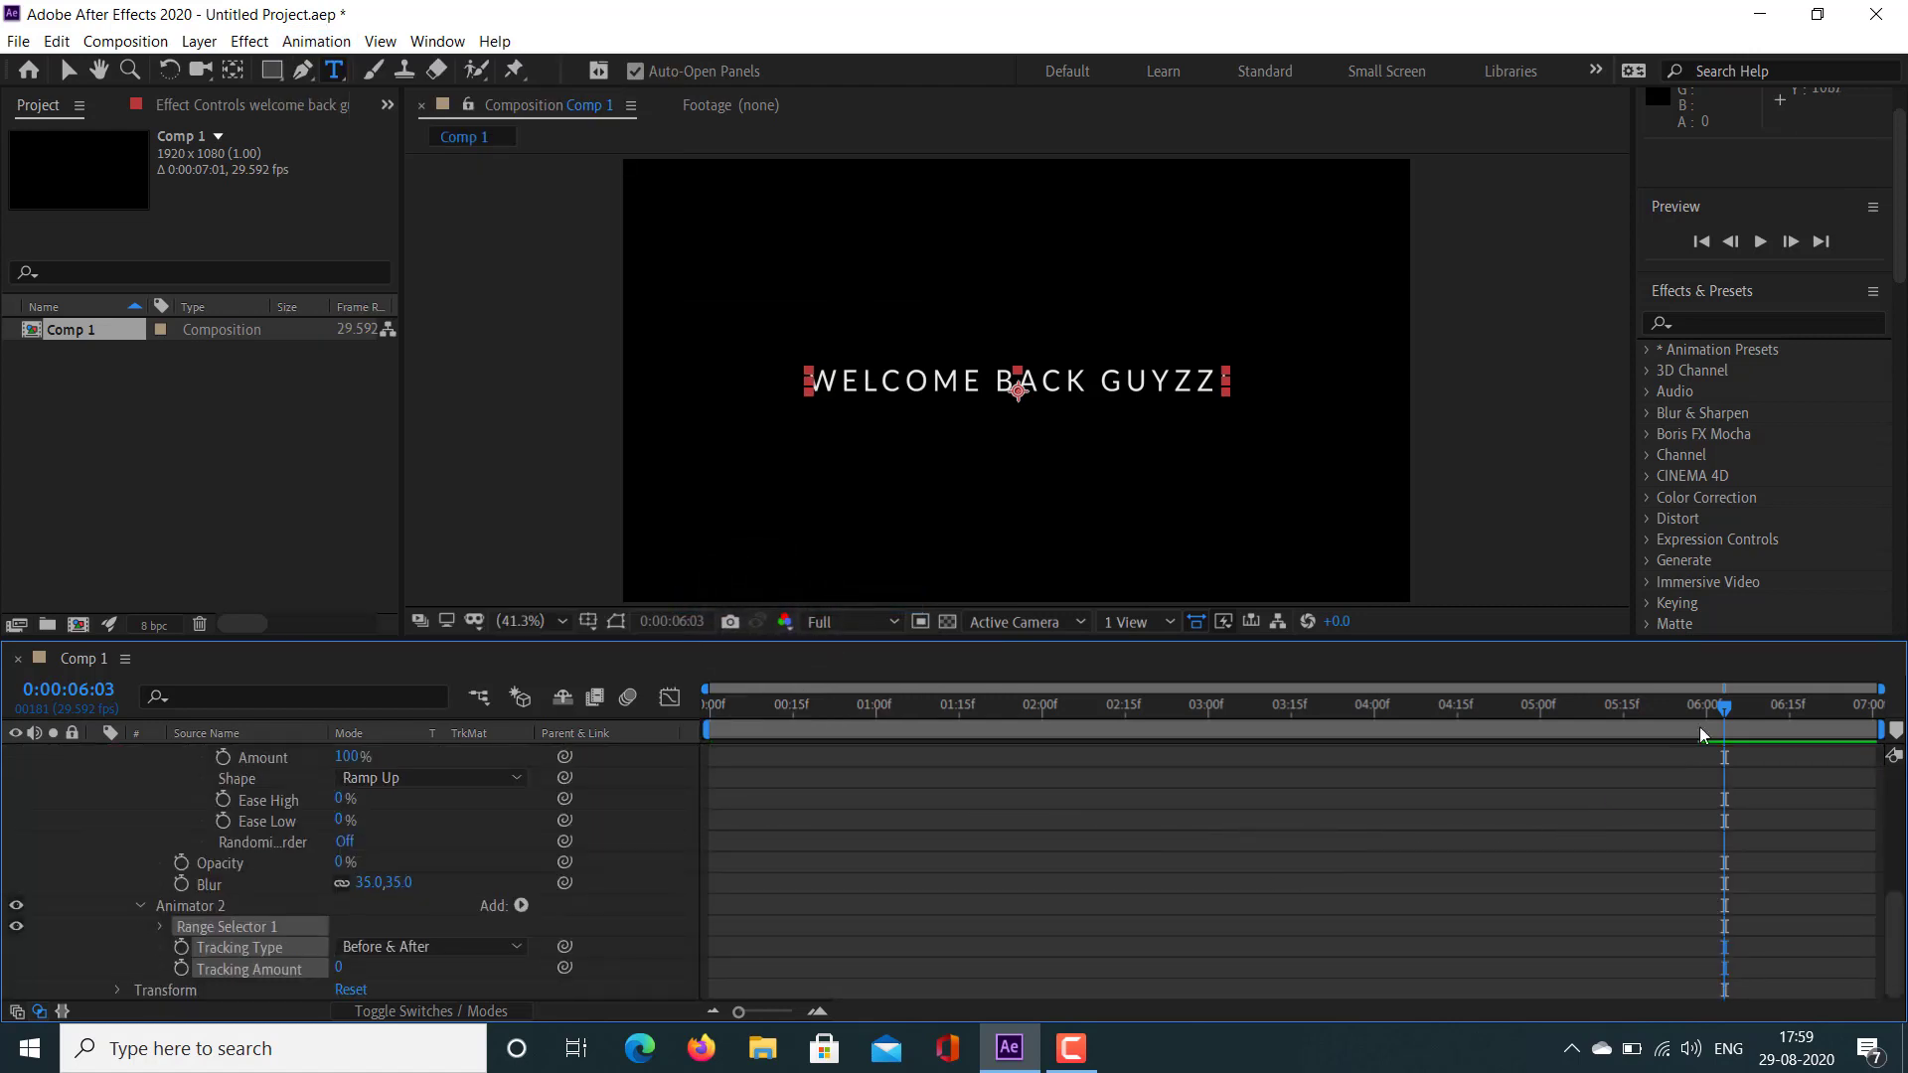
{"action": "left_click_drag", "start_coordinate": [1725, 706], "coordinate": [655, 711]}
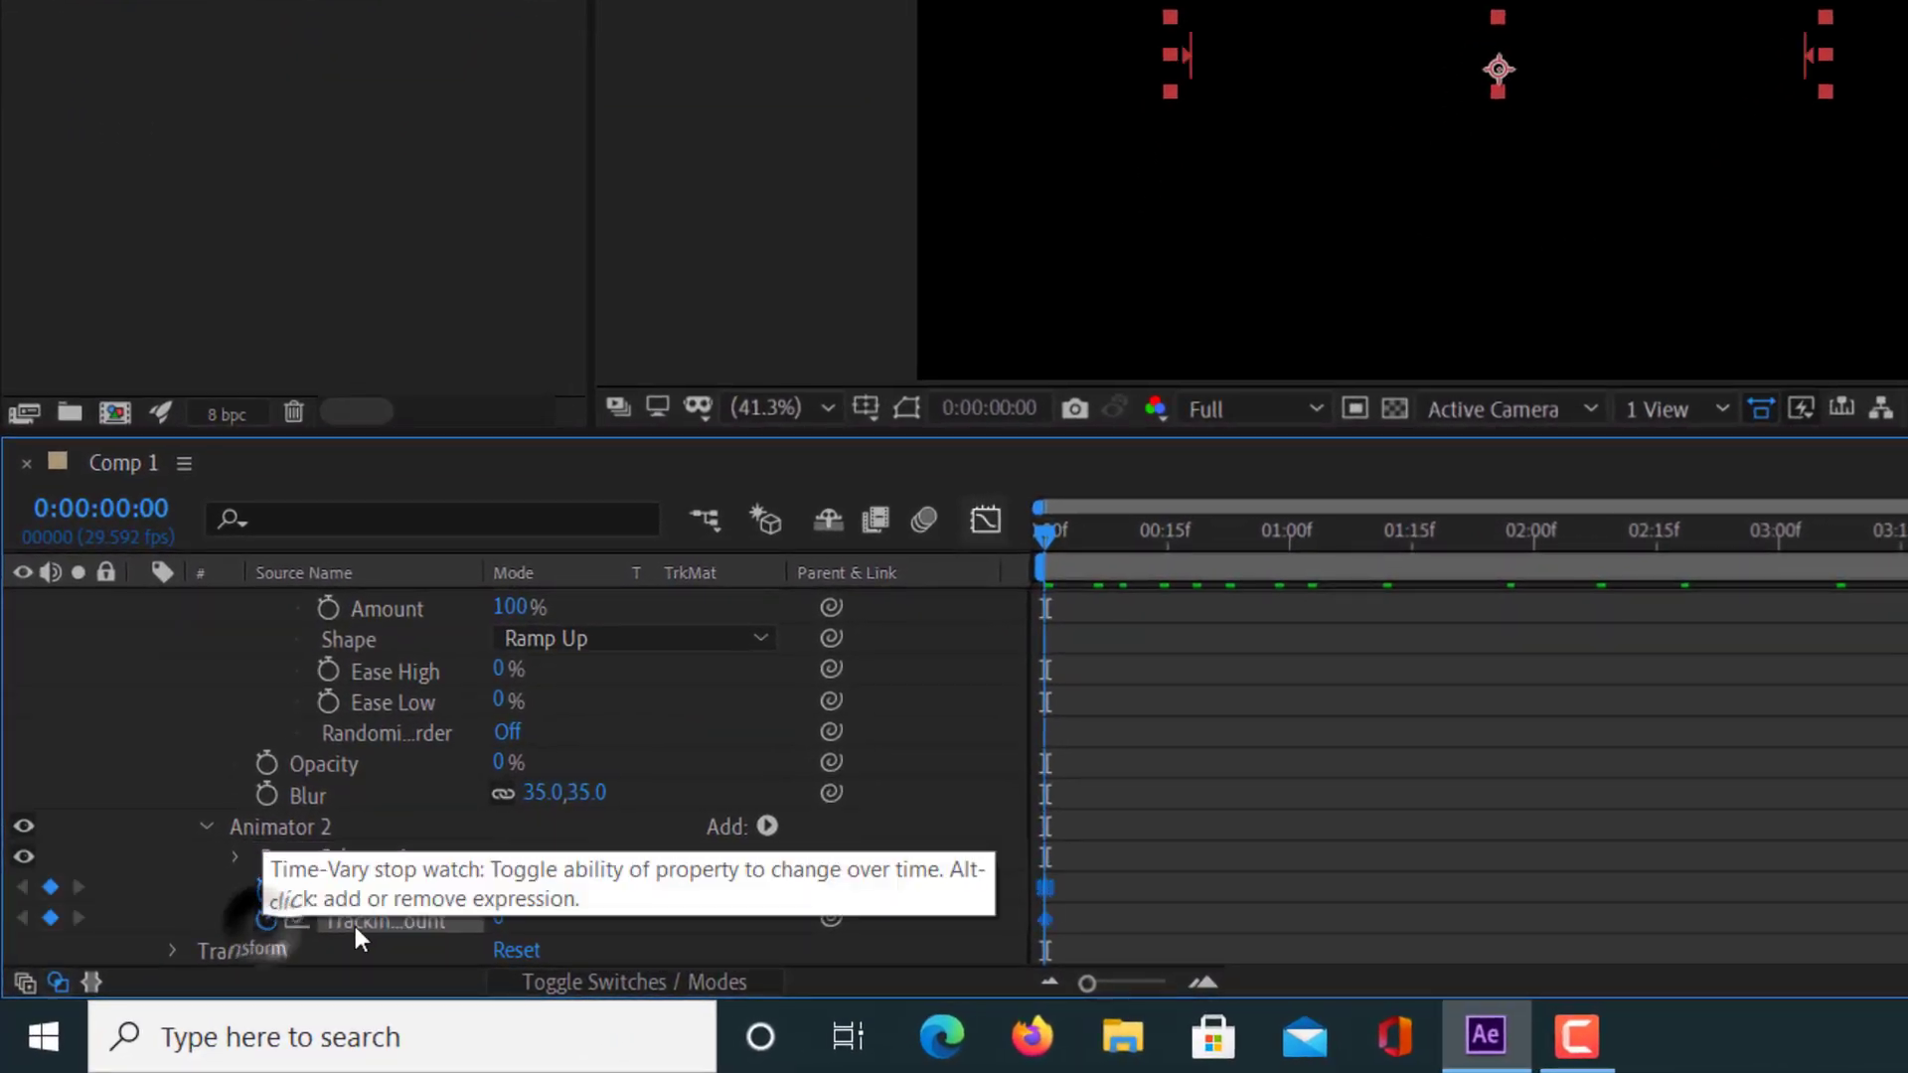
{"action": "left_click", "coordinate": [209, 952]}
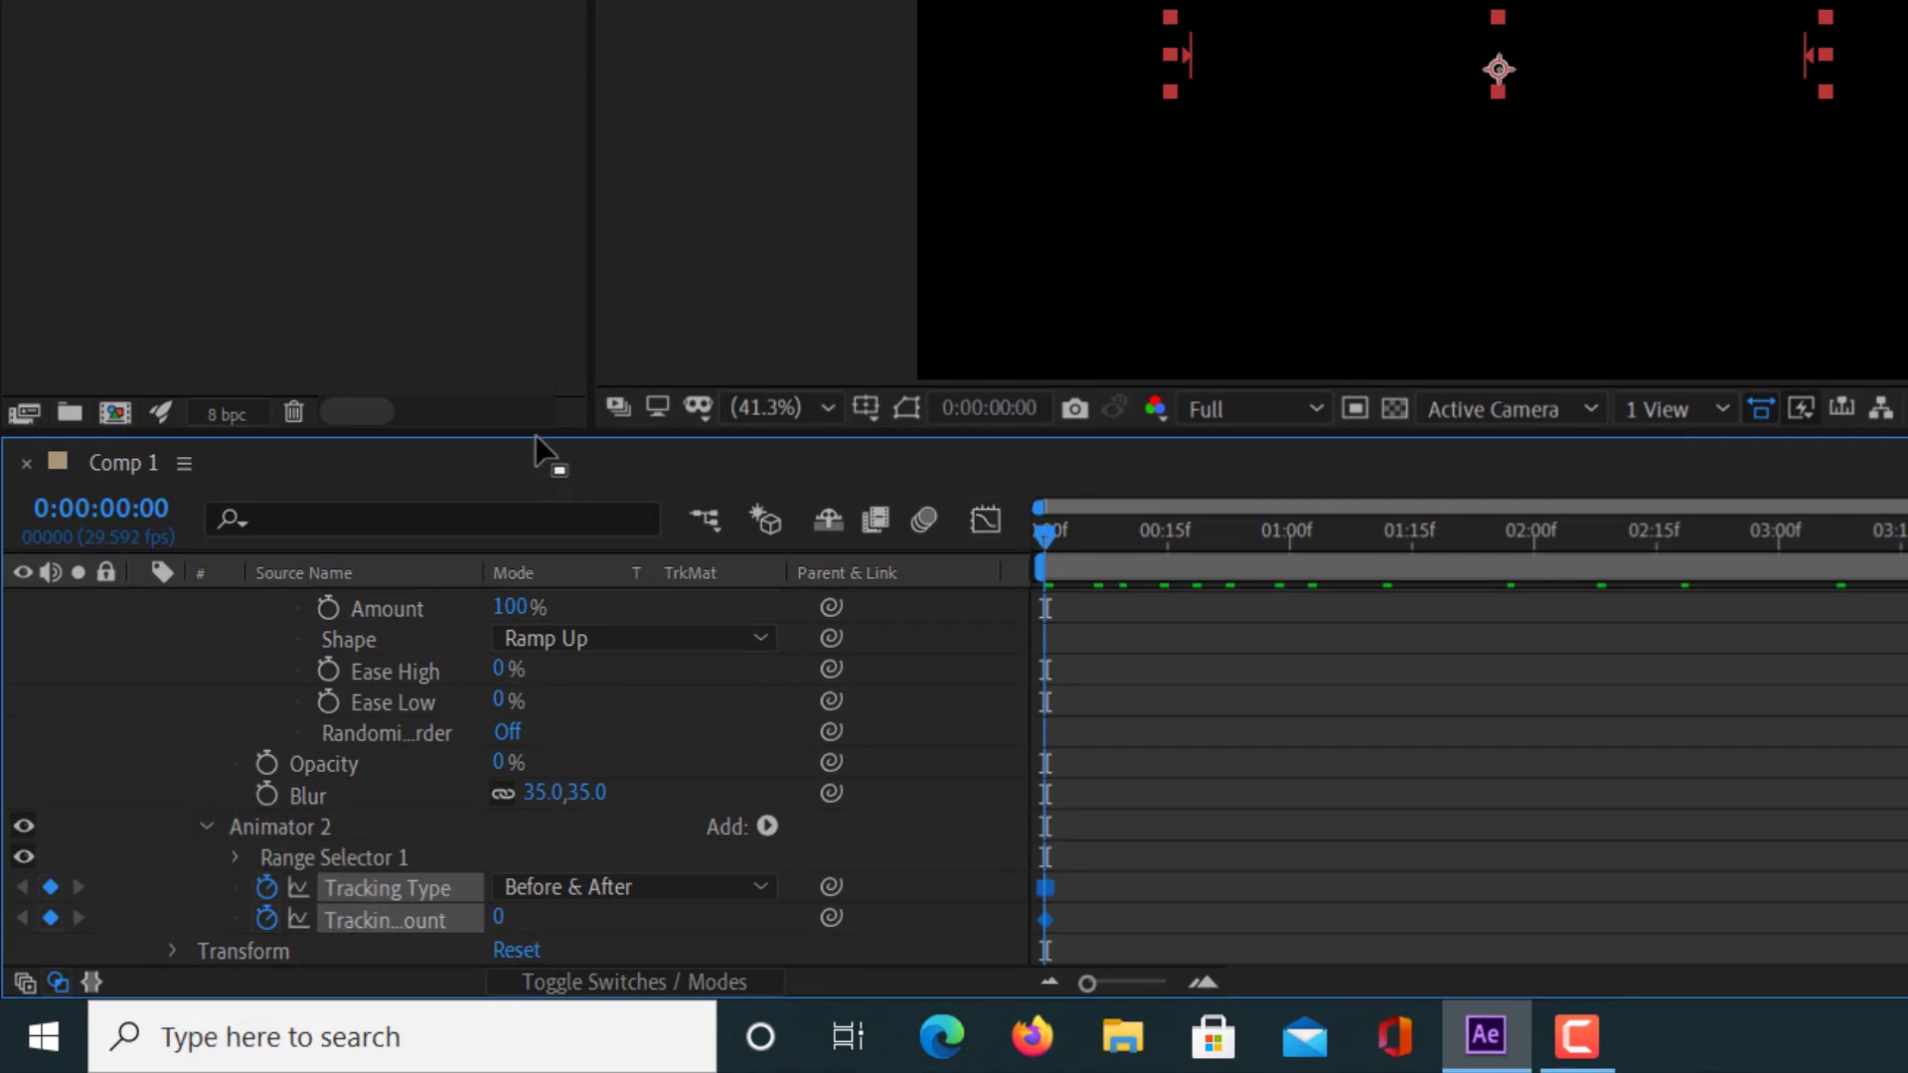
Step: Keyframe Animator 2's Tracking Amount to 7 at 0:00:05:07
{"action": "left_click_drag", "start_coordinate": [542, 435], "coordinate": [558, 308]}
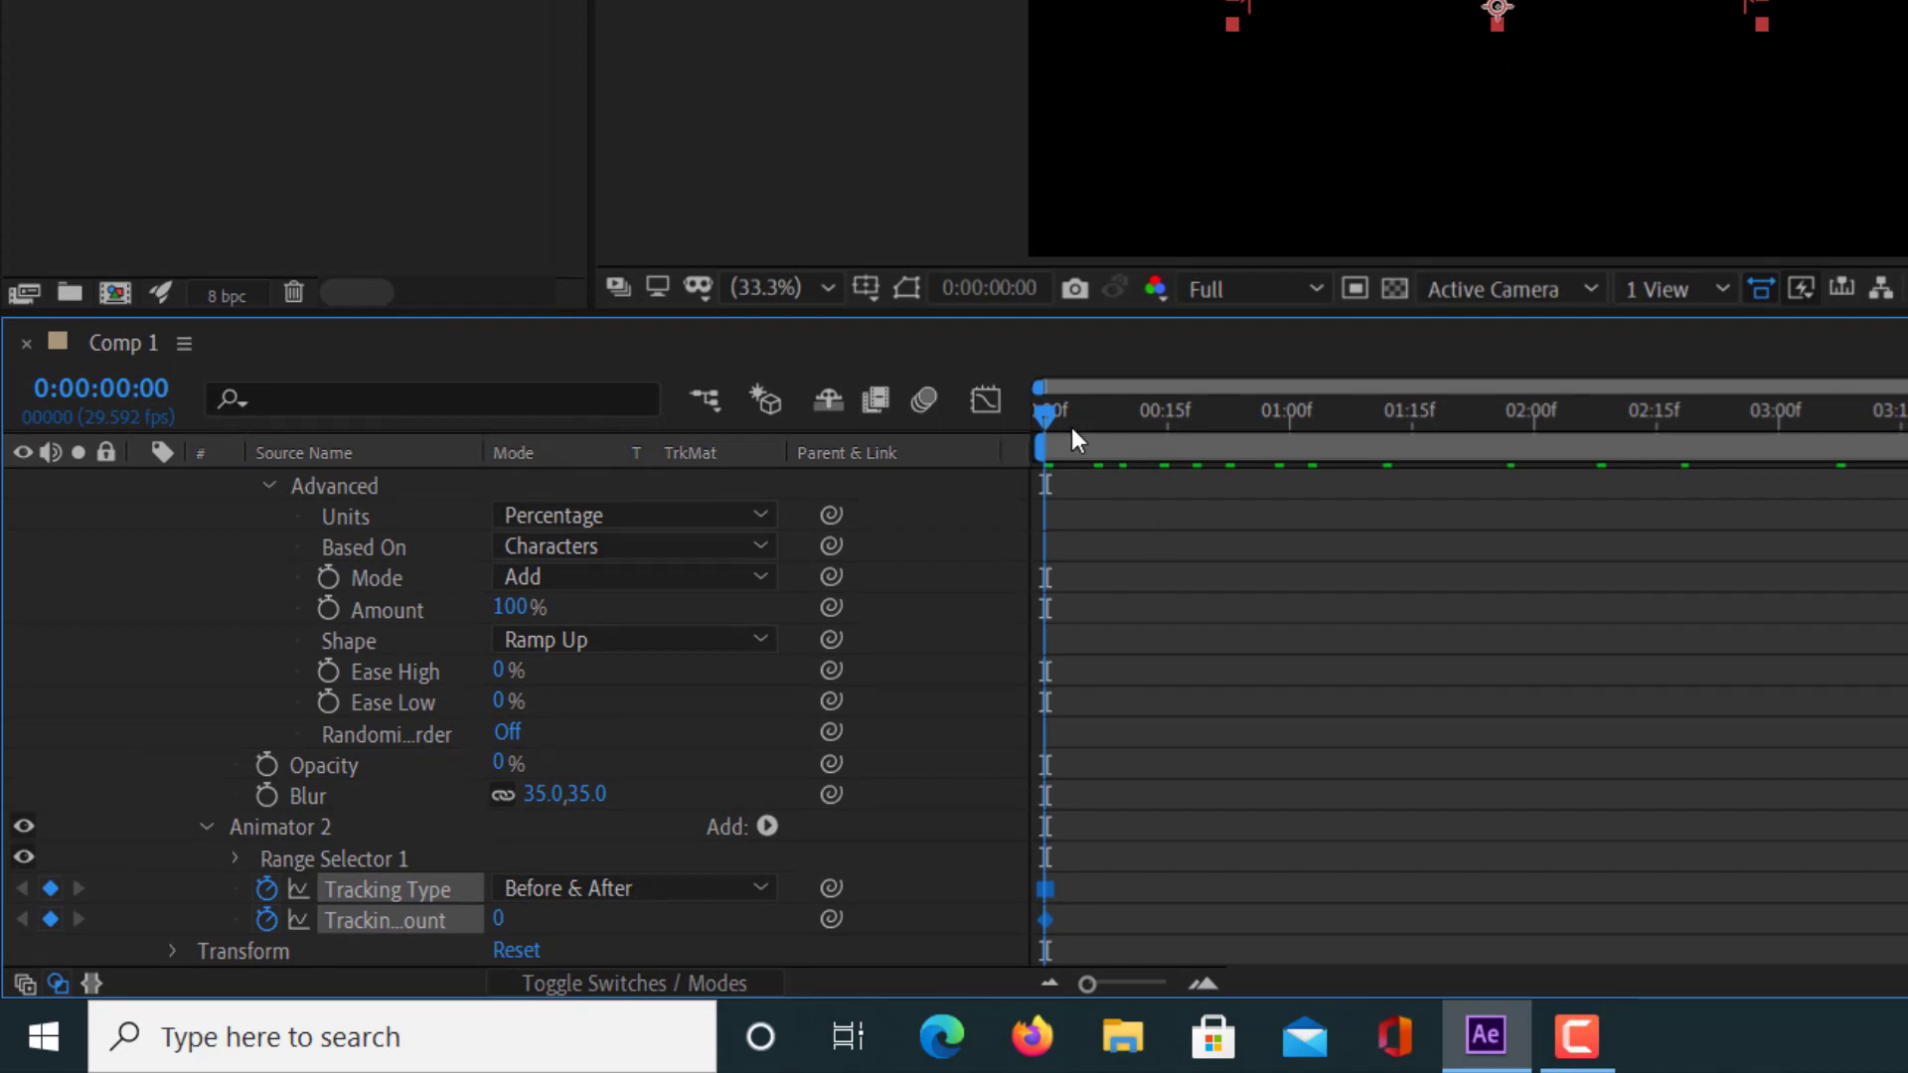
{"action": "left_click_drag", "start_coordinate": [1044, 418], "coordinate": [1731, 594]}
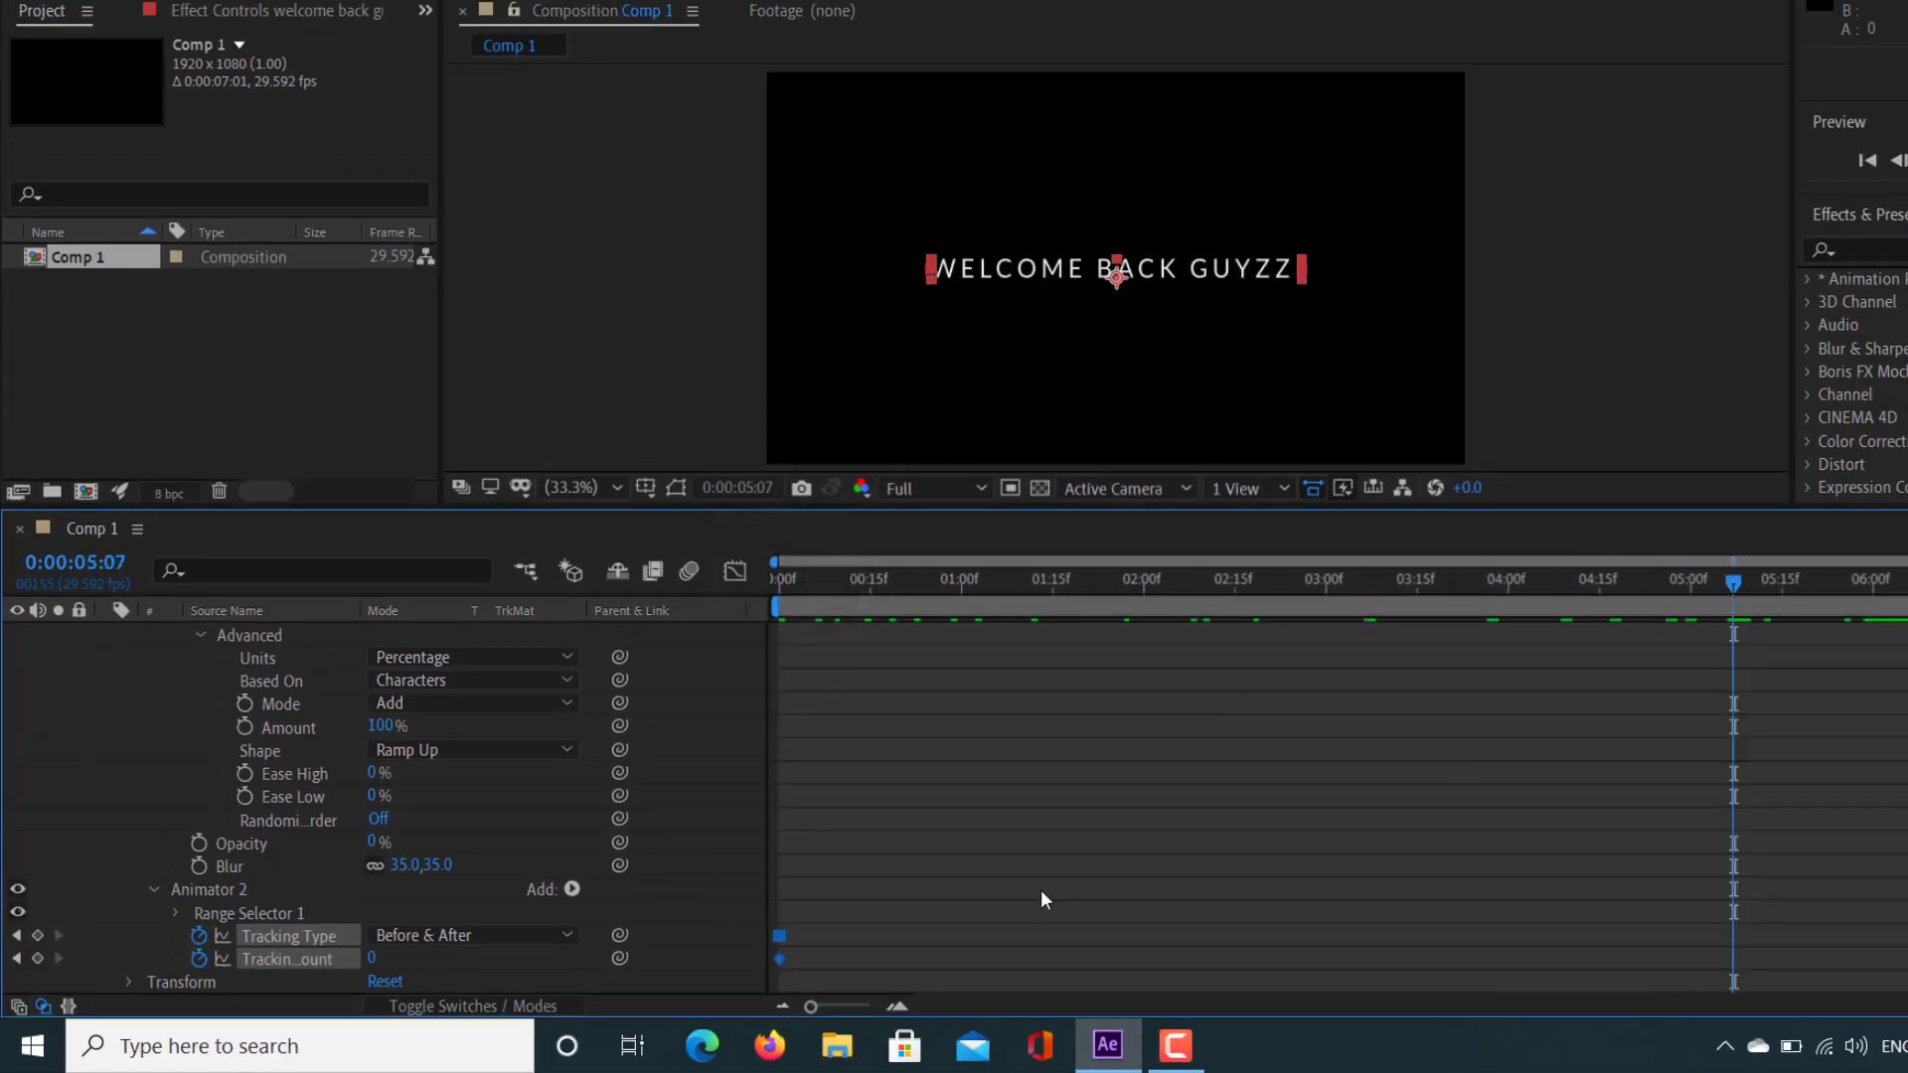
{"action": "left_click", "coordinate": [376, 960]}
{"action": "type", "text": "7"}
{"action": "key", "text": "Return"}
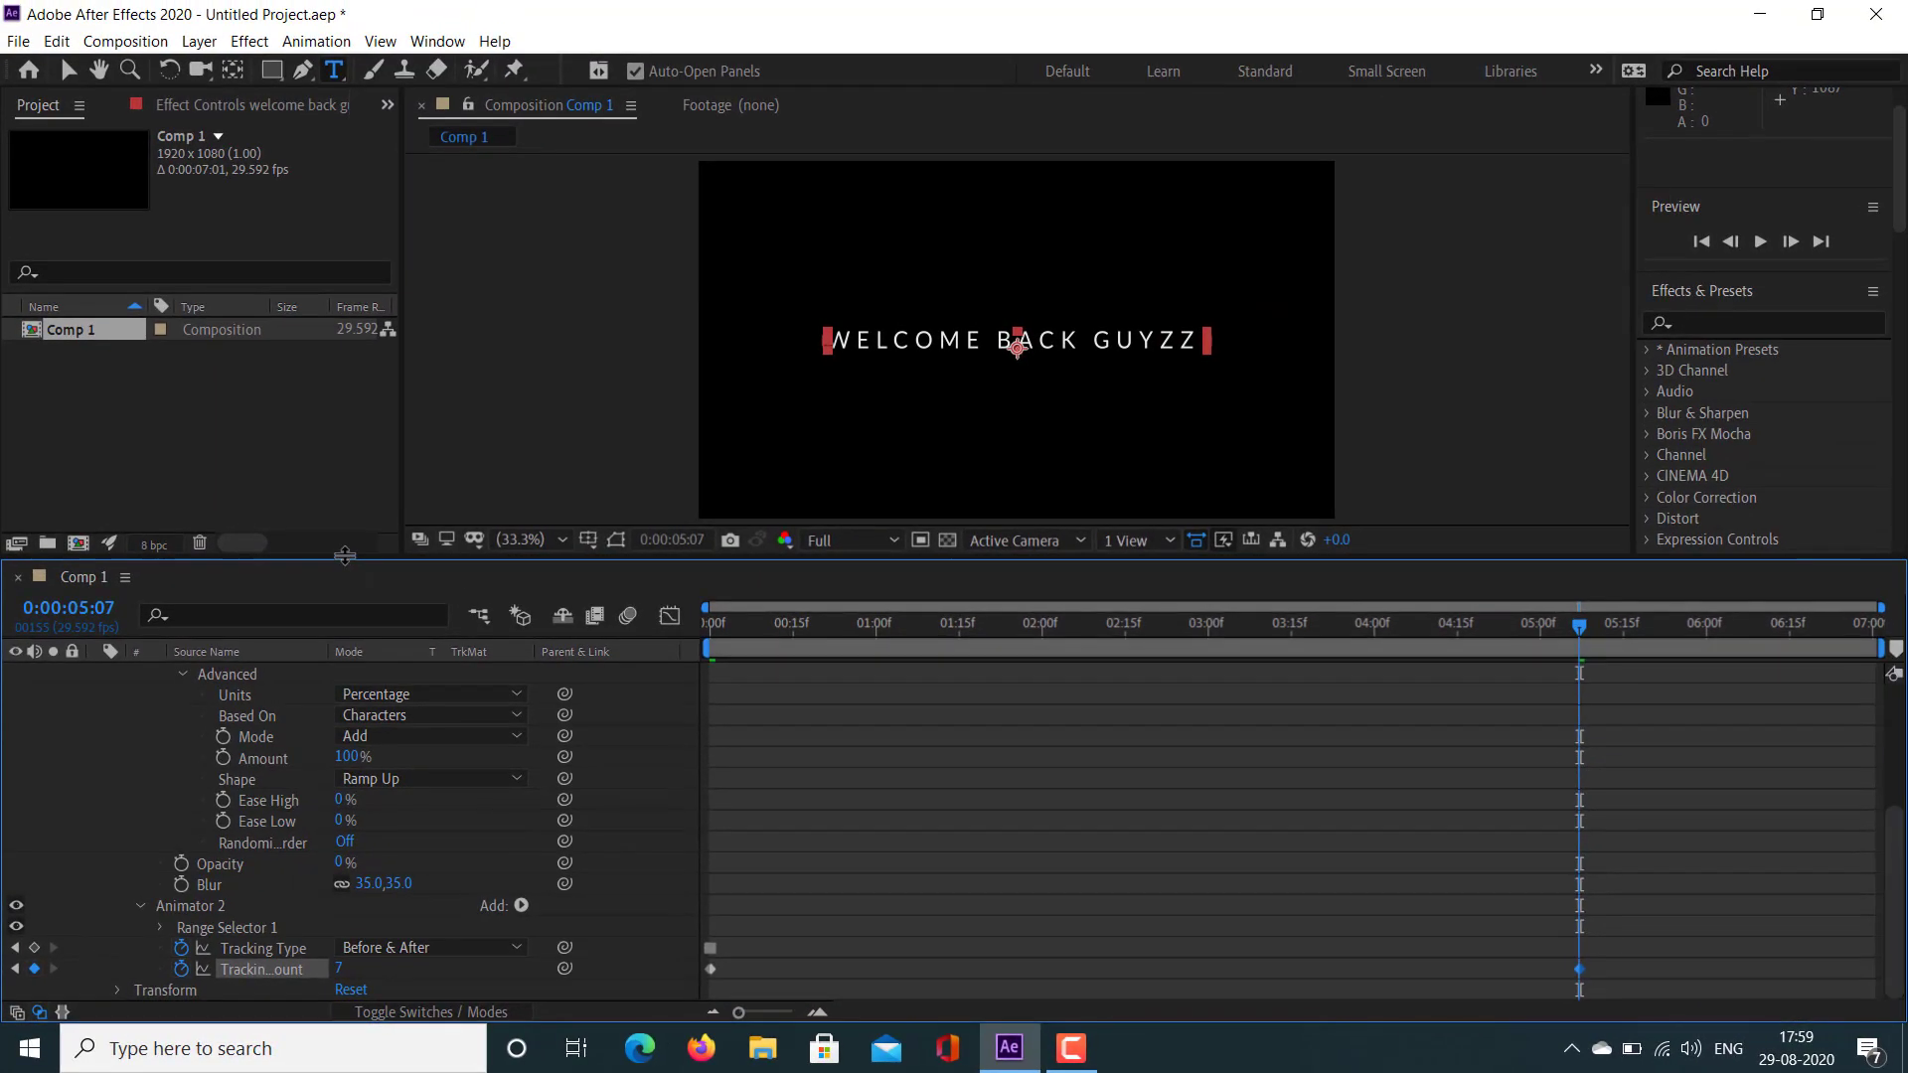
Step: Enlarge the composition view and preview the text reveal with tracking from 0:00:00:00, stopping the playback near 0:00:05:06
{"action": "left_click_drag", "start_coordinate": [344, 555], "coordinate": [337, 837]}
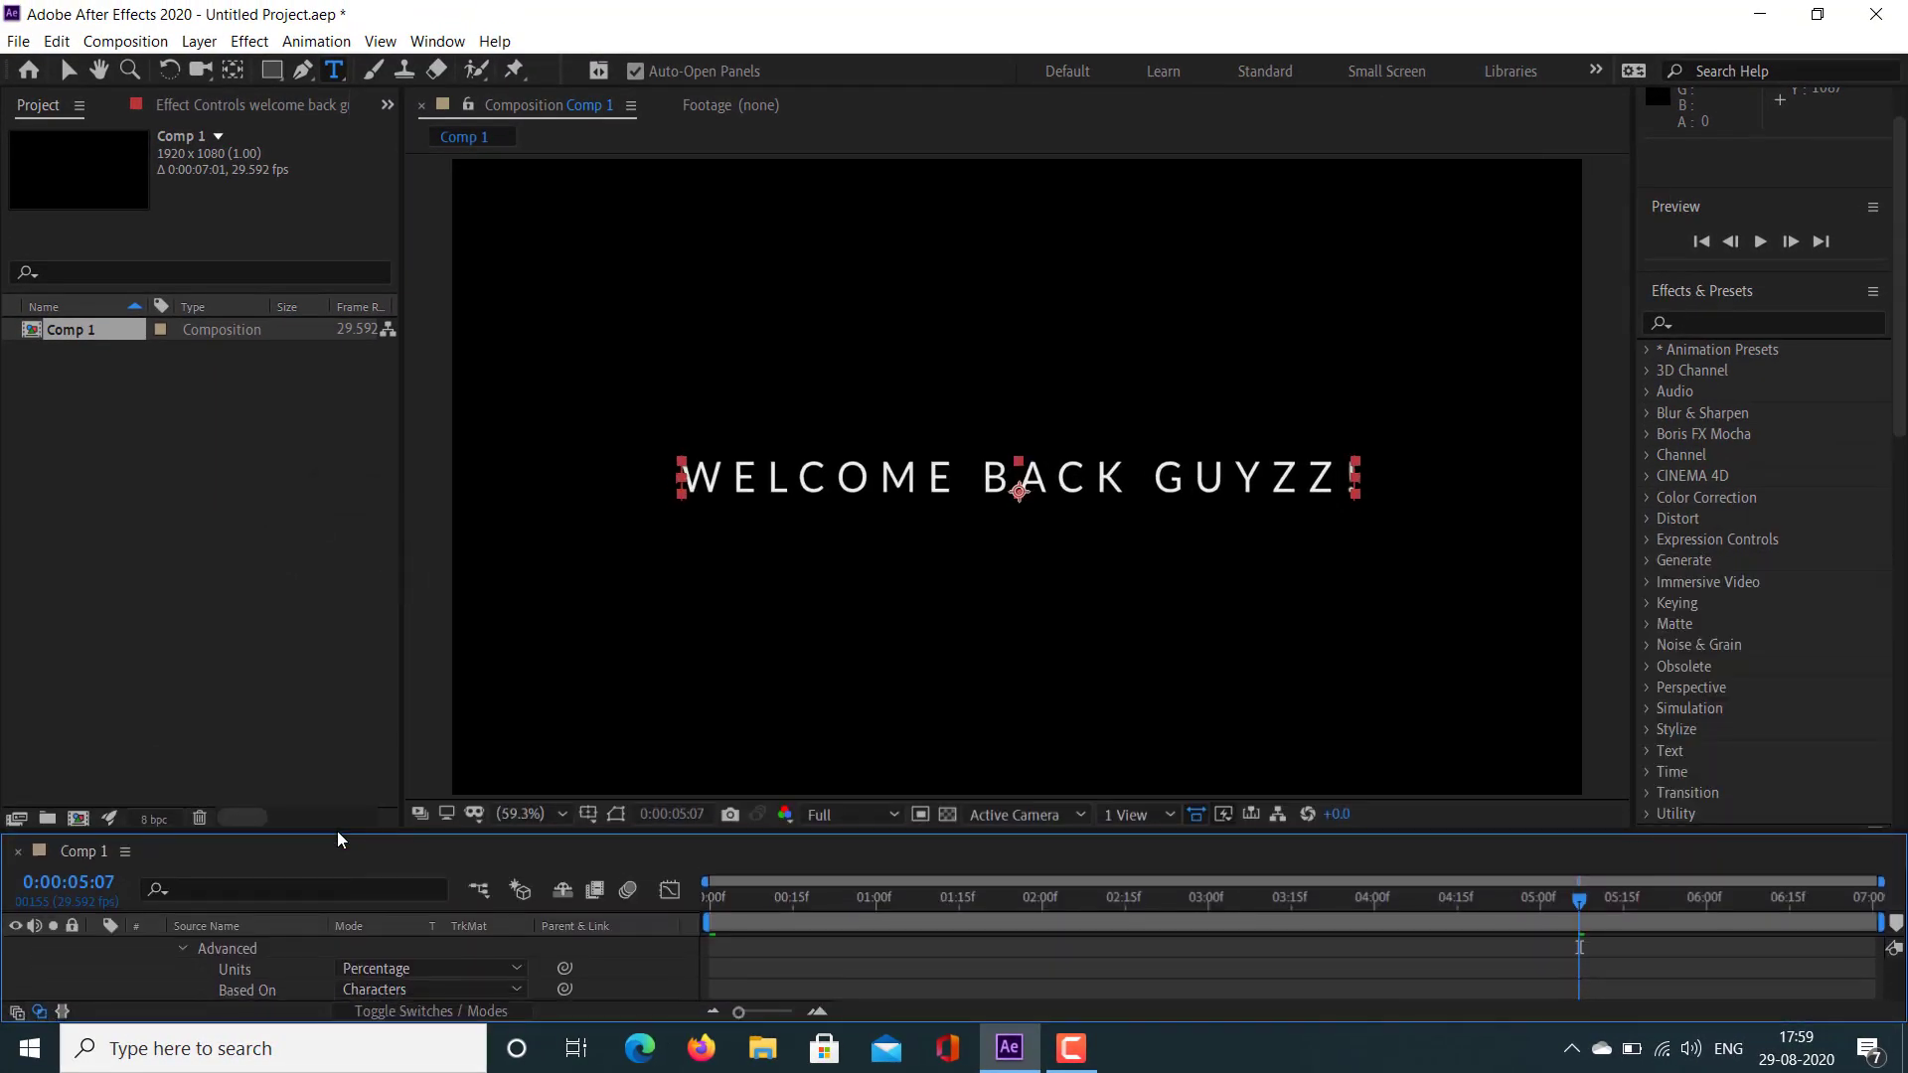
{"action": "left_click_drag", "start_coordinate": [1578, 900], "coordinate": [624, 900]}
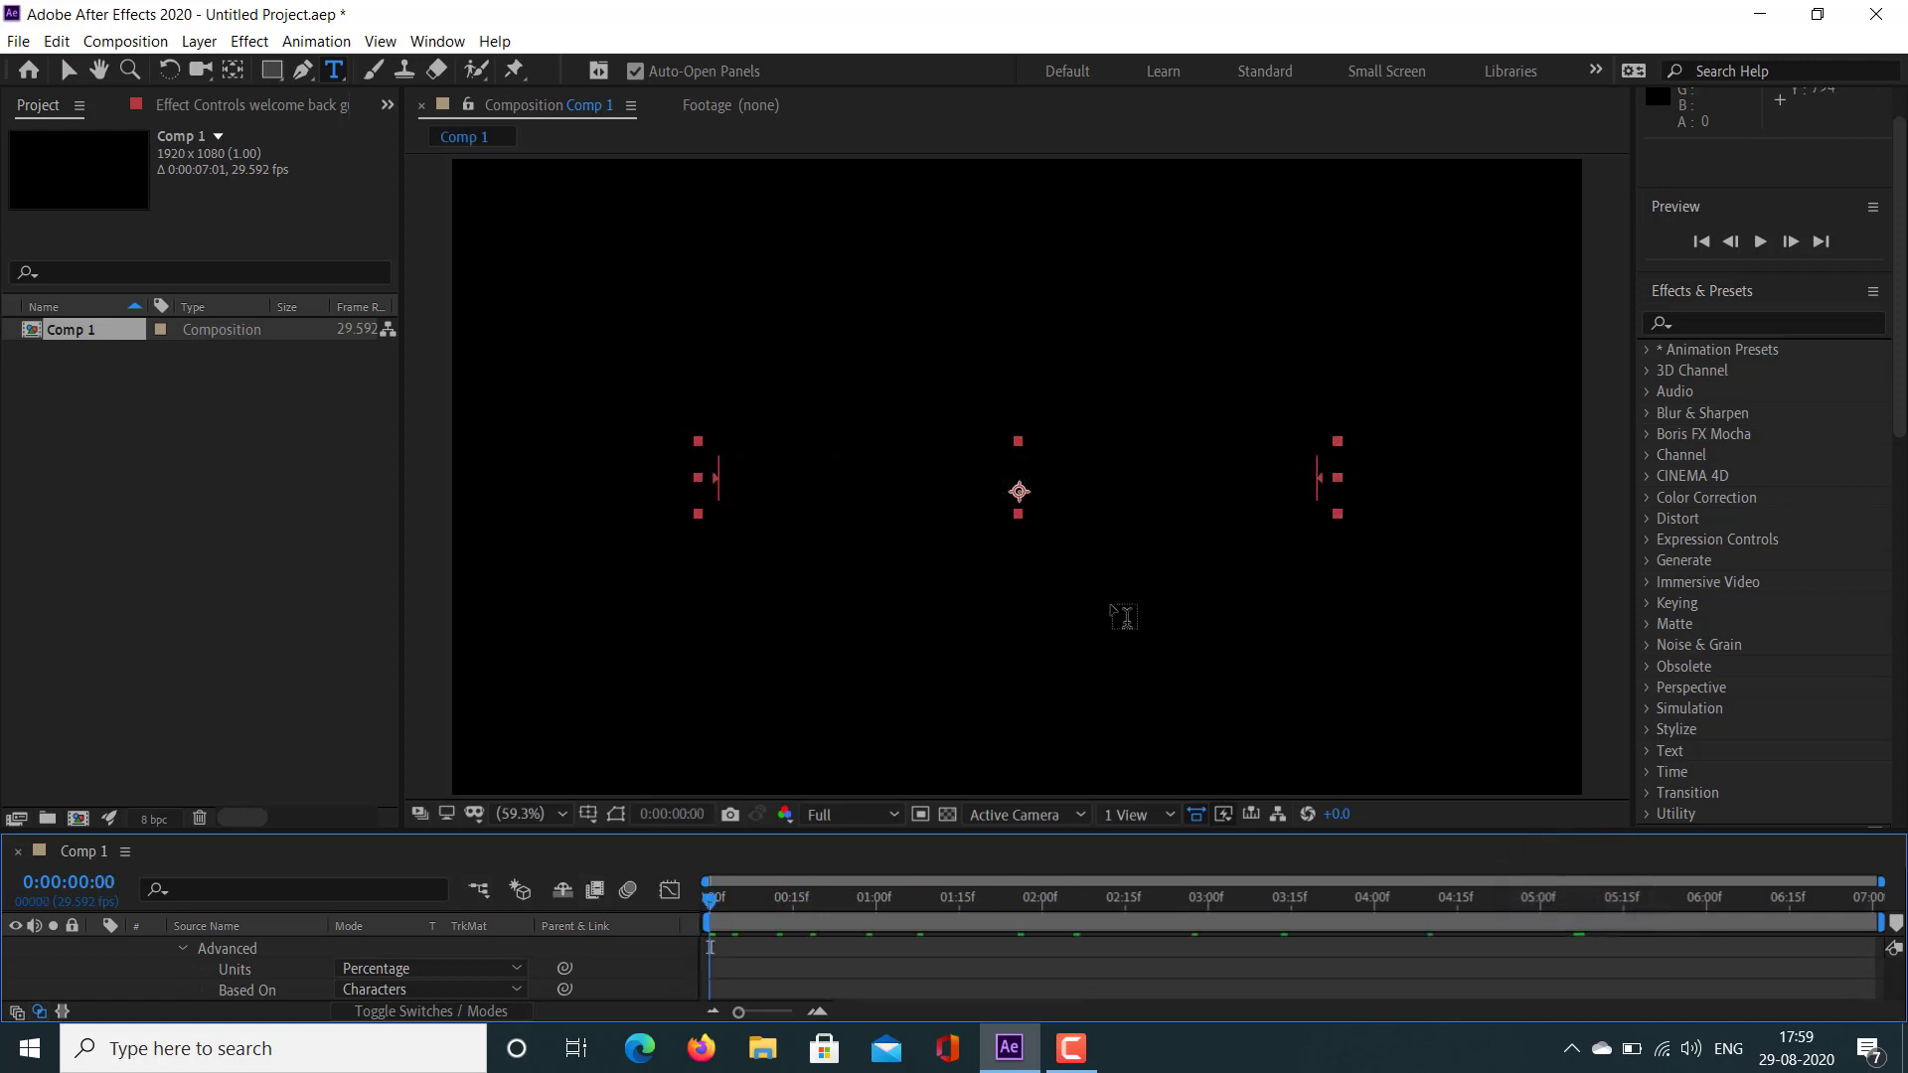
{"action": "left_click", "coordinate": [1761, 251]}
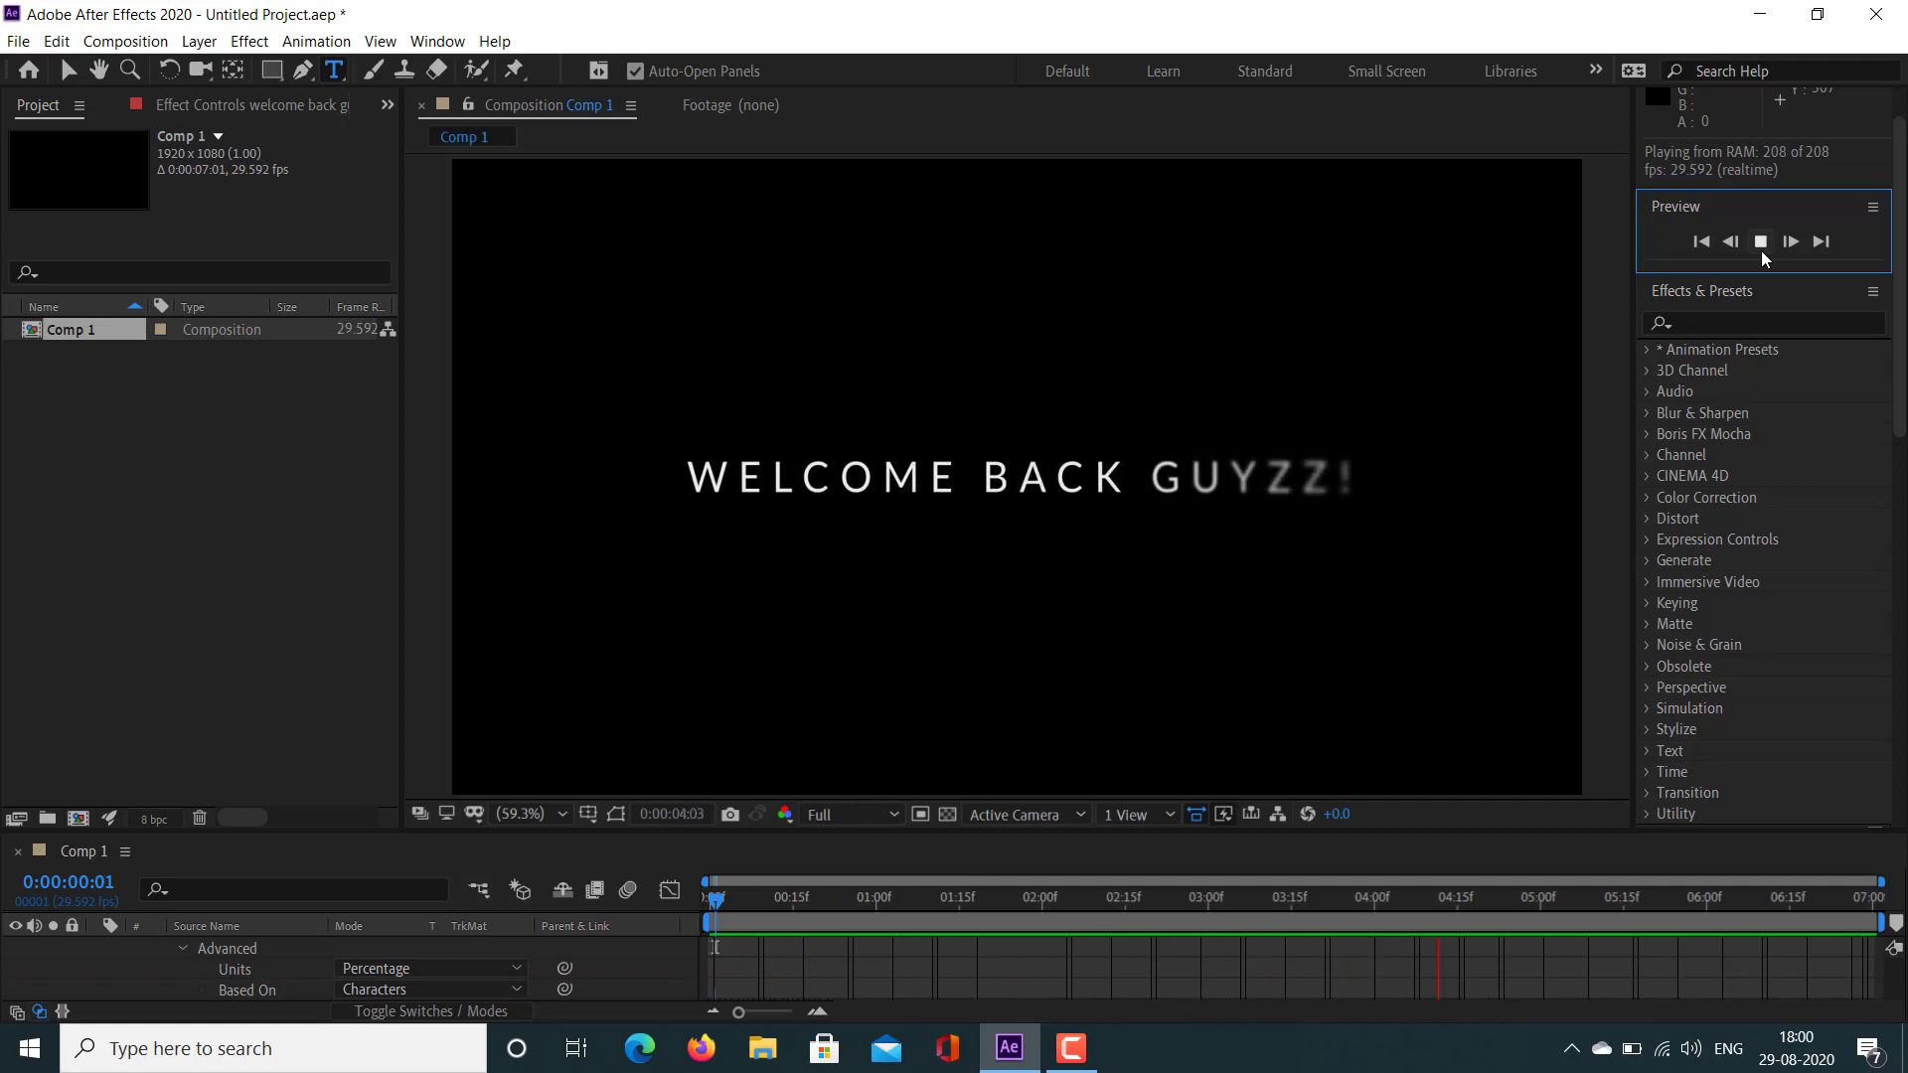
{"action": "left_click", "coordinate": [1760, 250]}
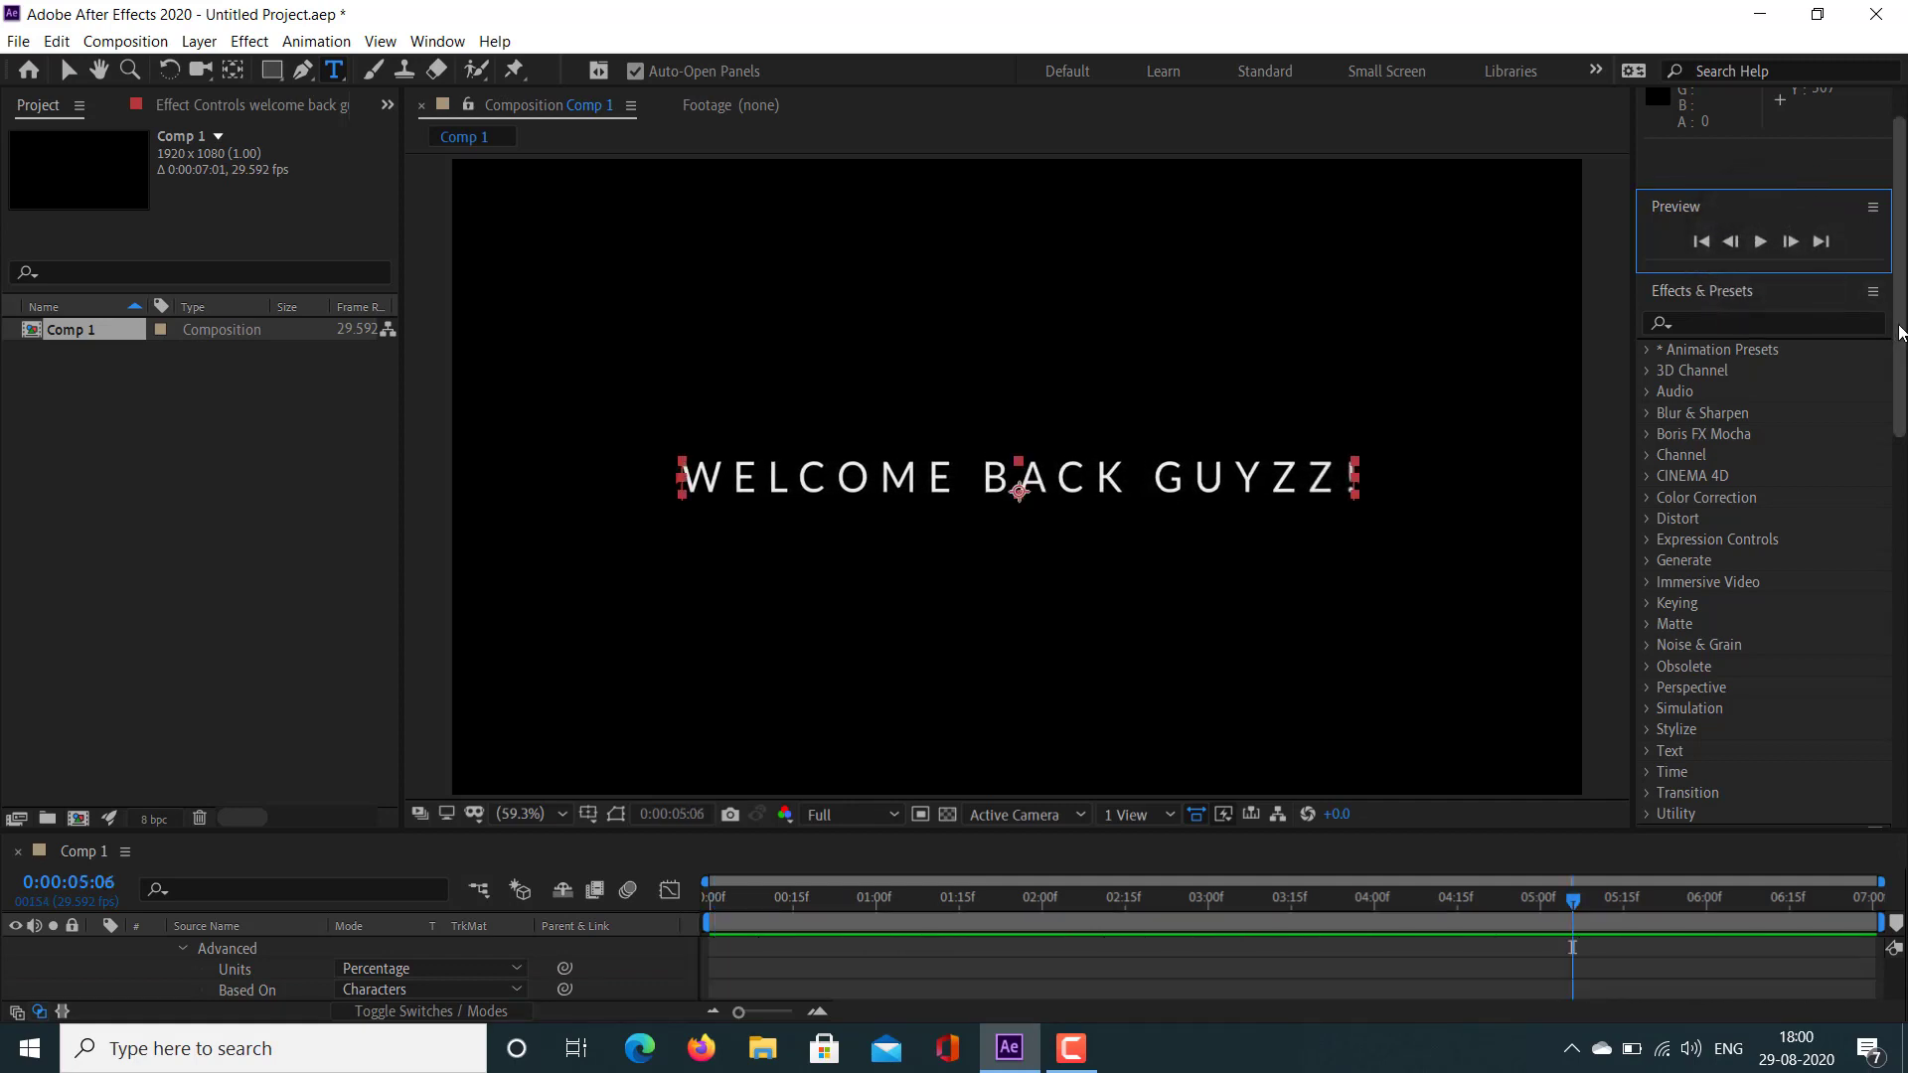
{"action": "left_click_drag", "start_coordinate": [1898, 318], "coordinate": [1898, 392]}
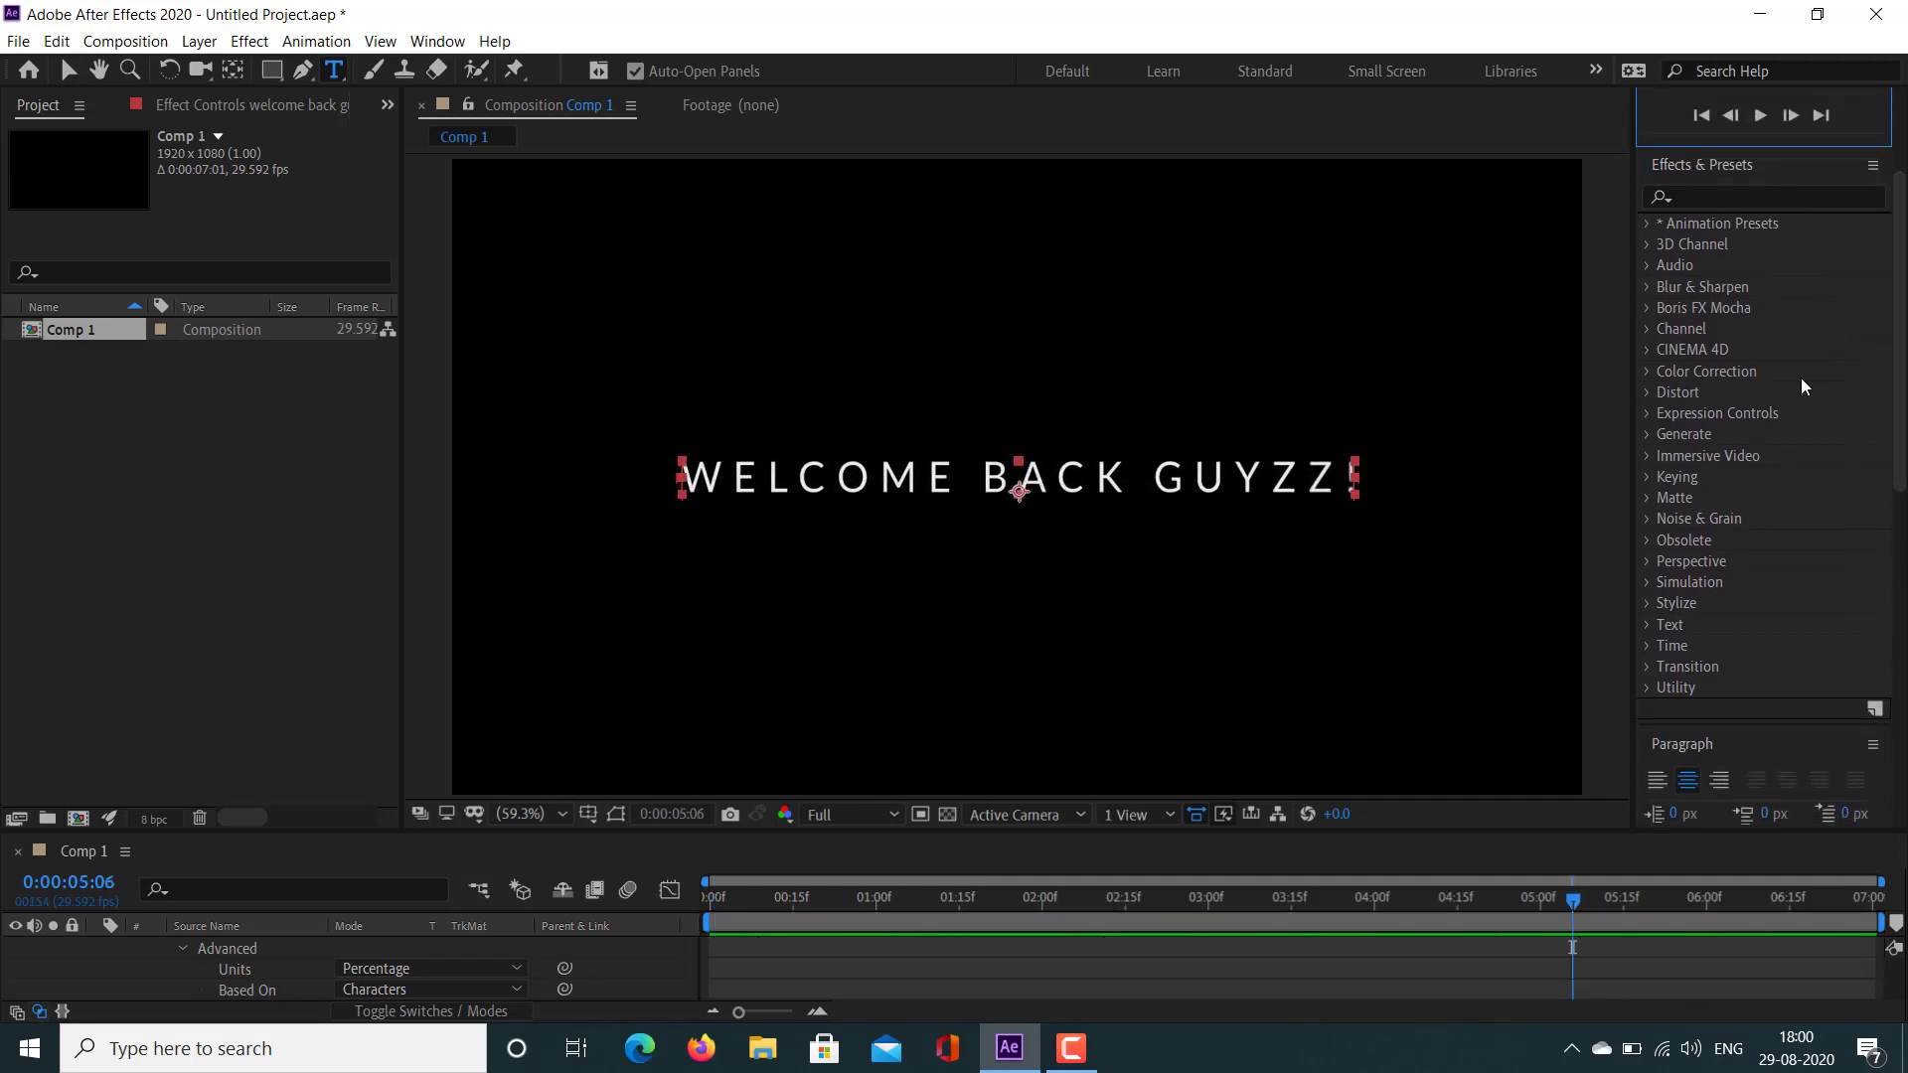